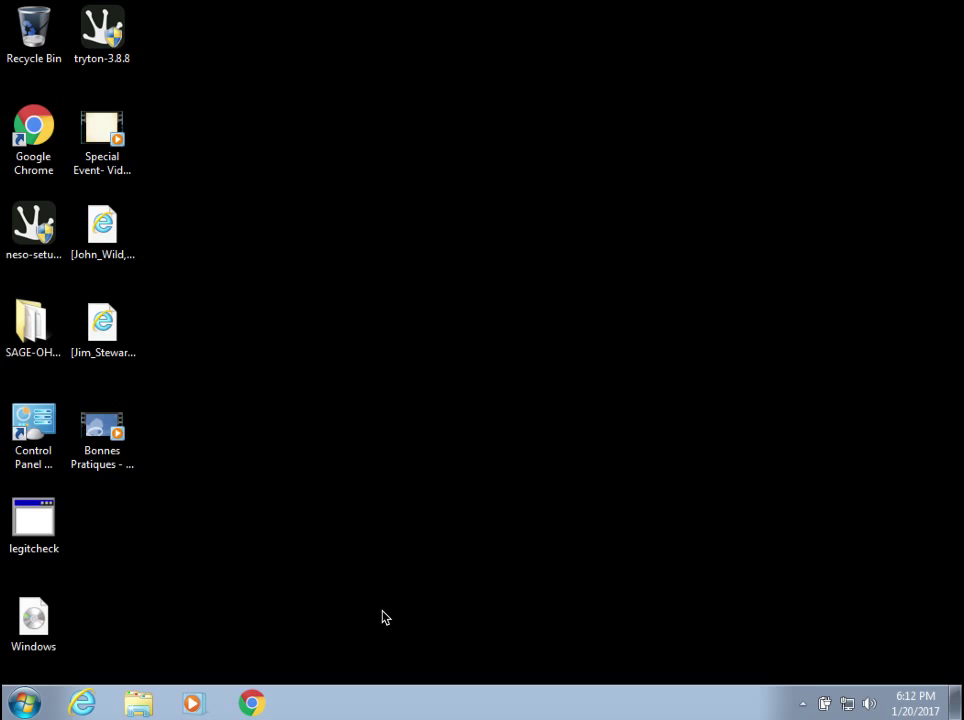
# Launch Google Chrome from the taskbar.
pyautogui.click(250, 703)
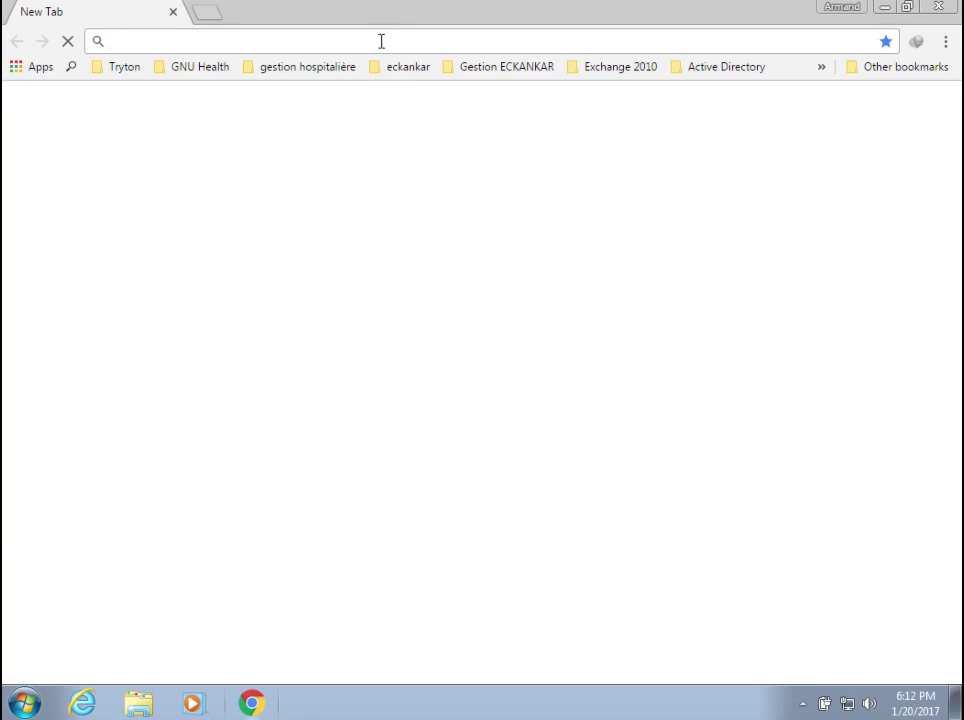
pyautogui.write('www.tryton.org')
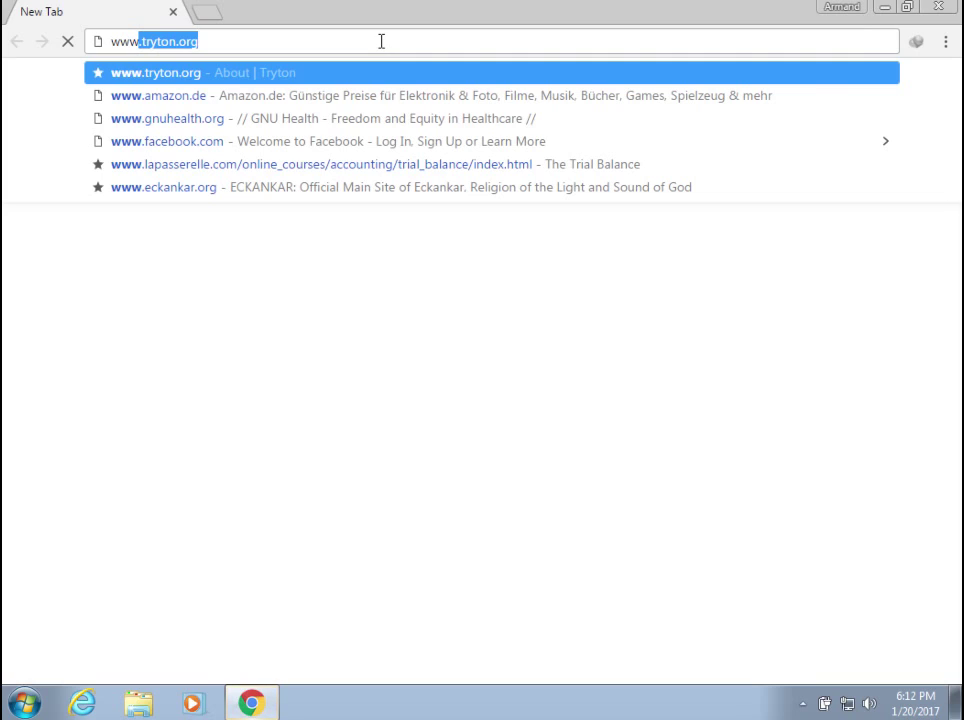
pyautogui.press('End')
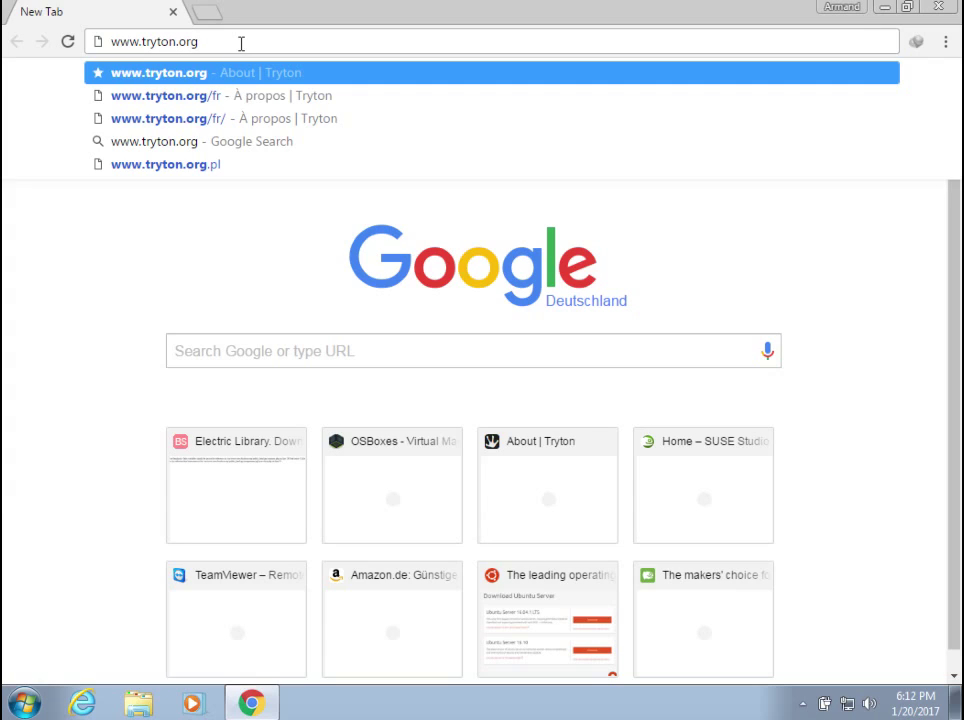
pyautogui.press('Return')
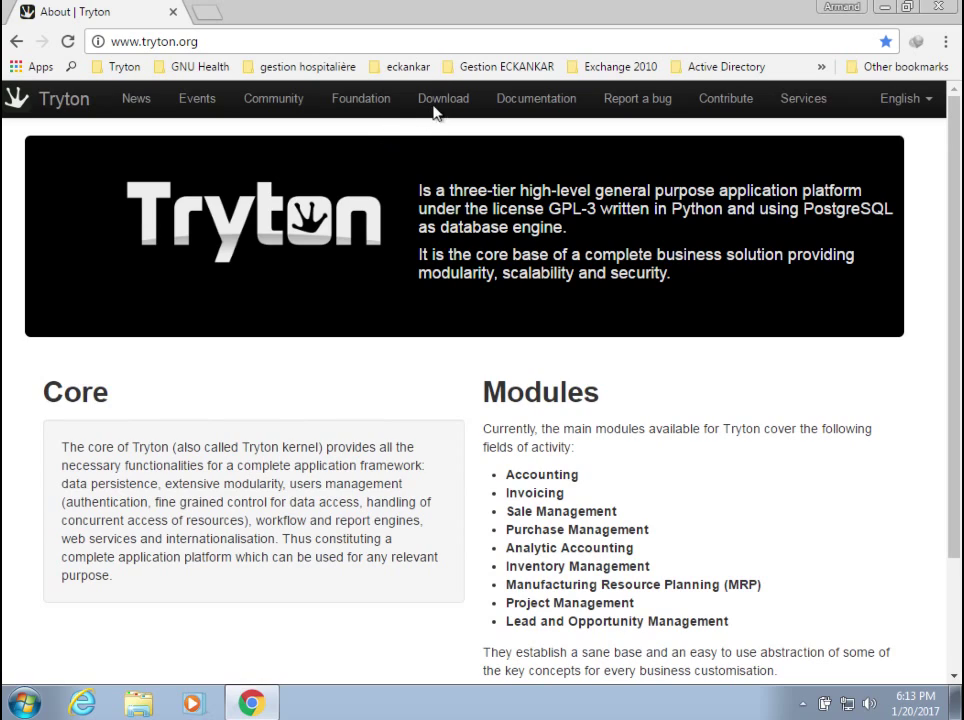
# Download the Neso 3.8 Windows exe from the Download page, accepting a numbered duplicate.
pyautogui.click(442, 103)
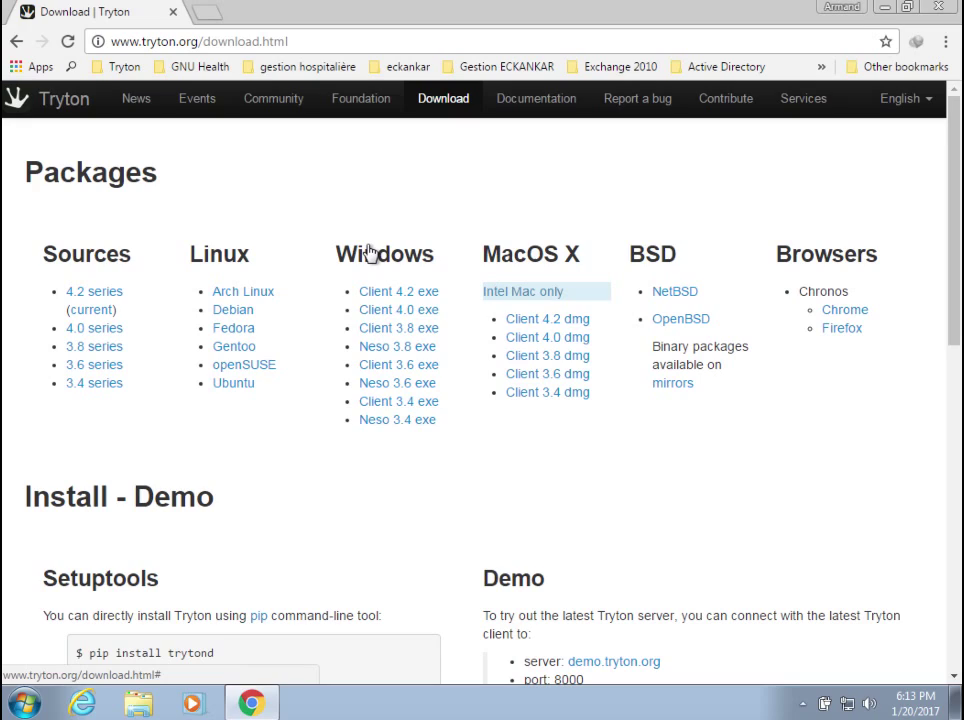
pyautogui.click(395, 350)
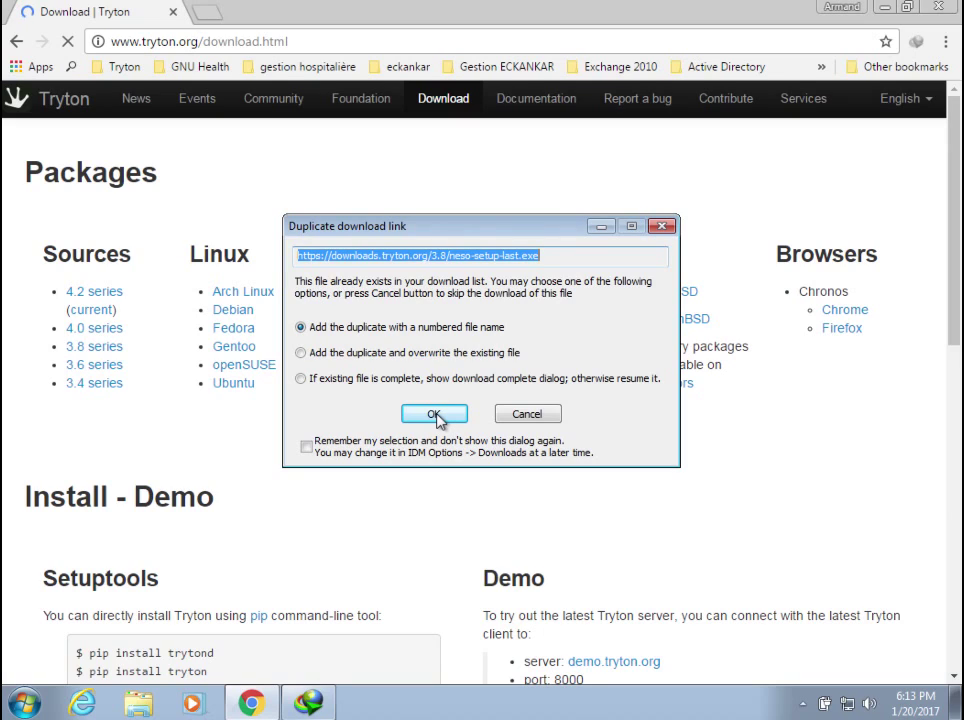
pyautogui.click(435, 415)
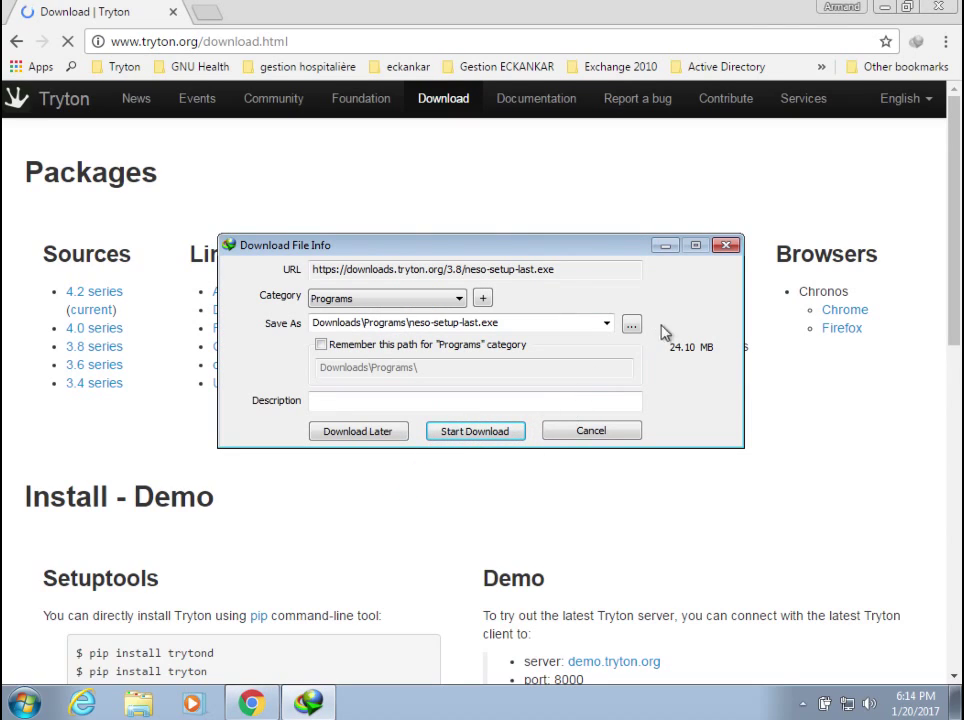
# Dismiss the Download File Info window and close Chrome.
pyautogui.click(726, 246)
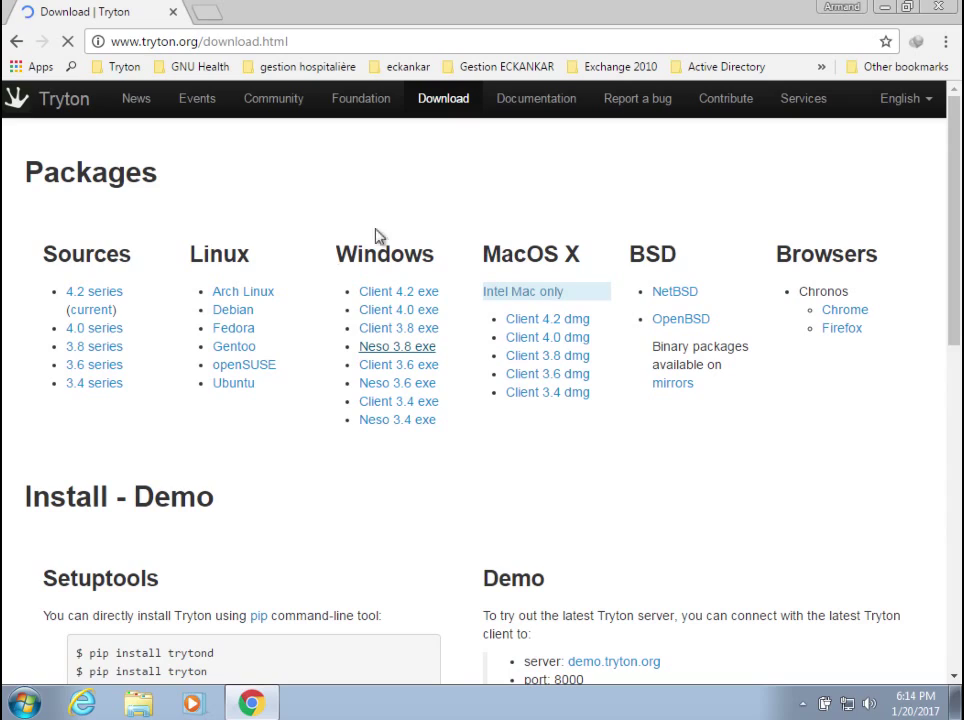
pyautogui.click(940, 9)
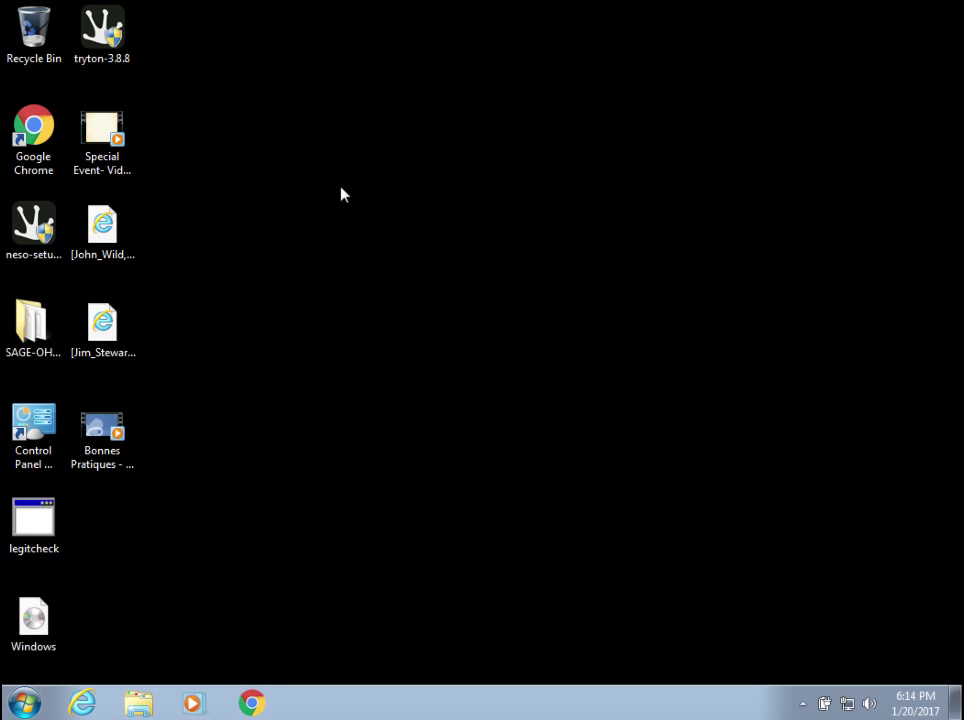
# Move the neso-setup-last3.8 installer icon to the middle of the desktop.
pyautogui.click(40, 250)
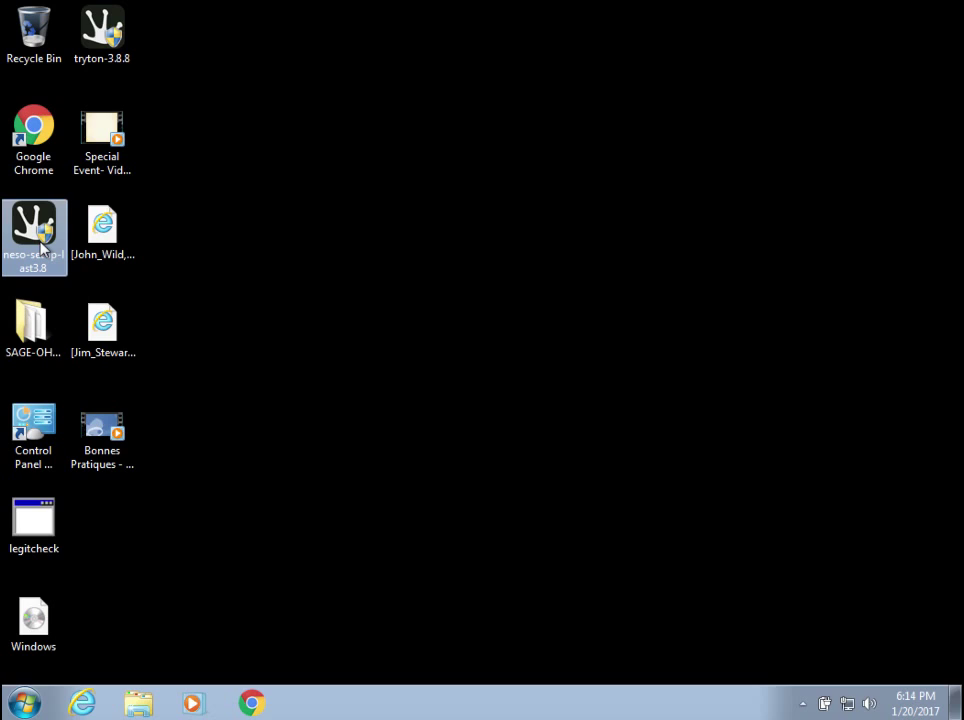
pyautogui.moveTo(40, 250); pyautogui.dragTo(308, 232)
pyautogui.click(237, 280)
pyautogui.click(300, 237)
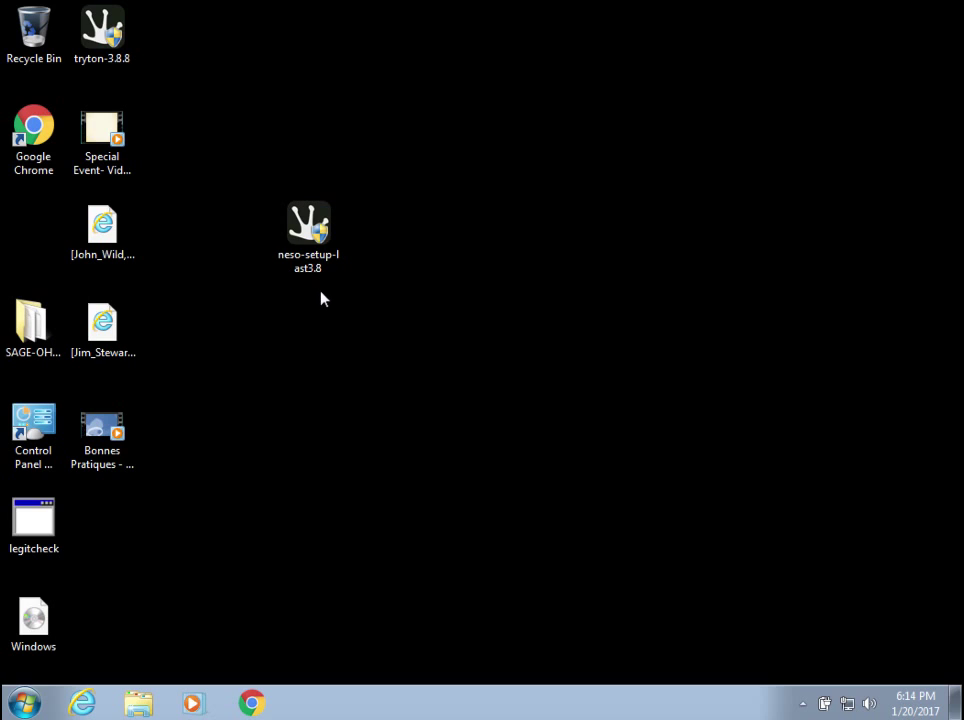
# Run the neso-setup-last3.8 installer until the User Account Control prompt appears.
pyautogui.doubleClick(308, 230)
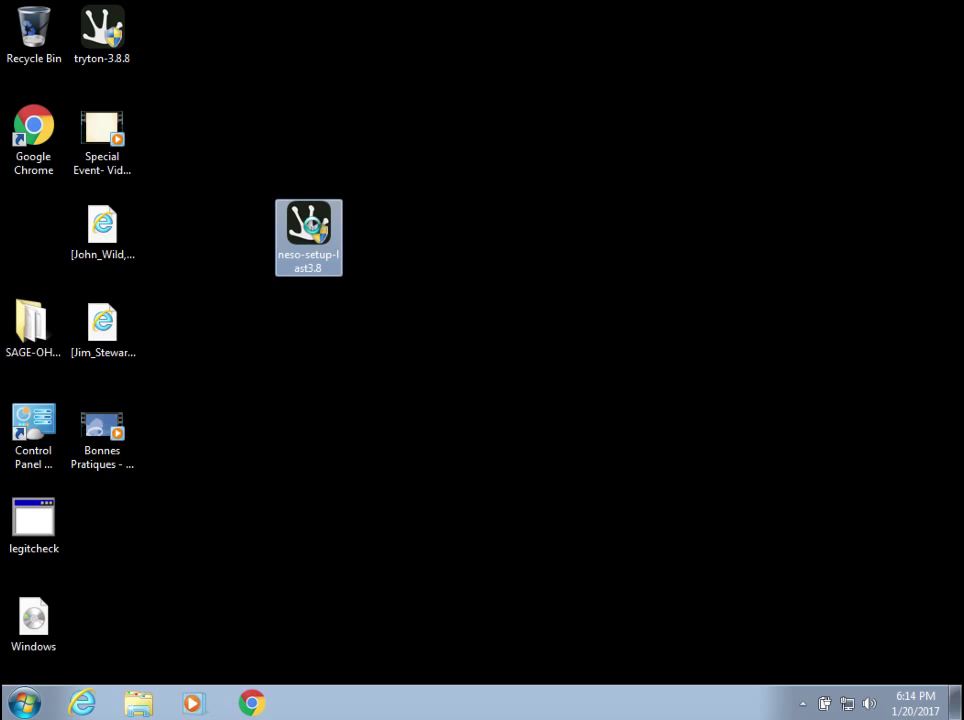
pyautogui.rightClick(315, 230)
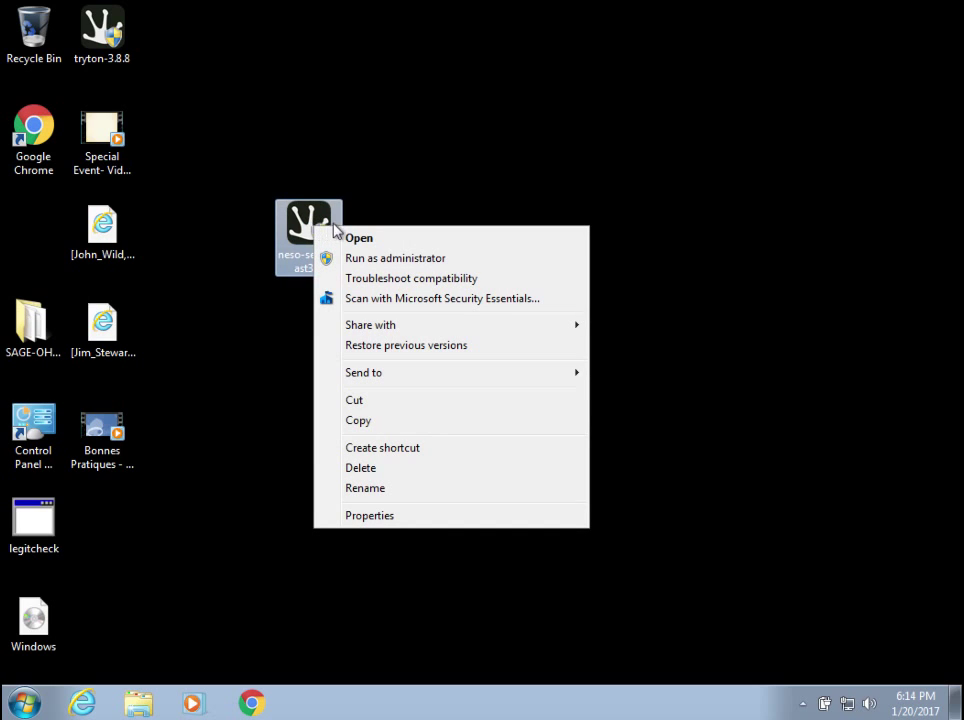
pyautogui.click(369, 240)
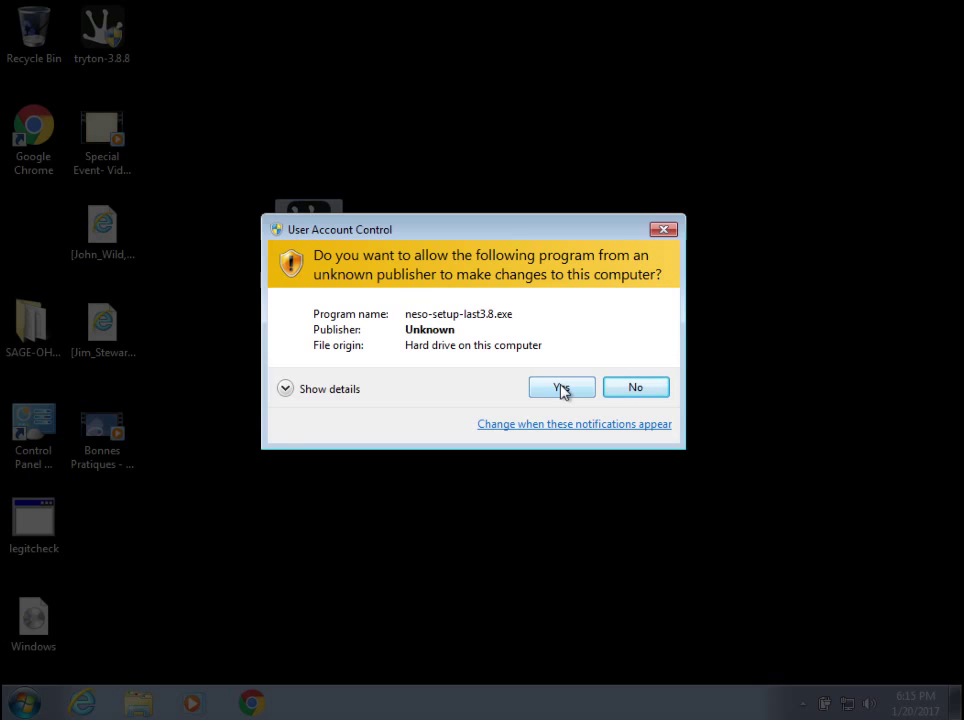
# Allow the Neso installer in User Account Control to reach the license page.
pyautogui.click(561, 390)
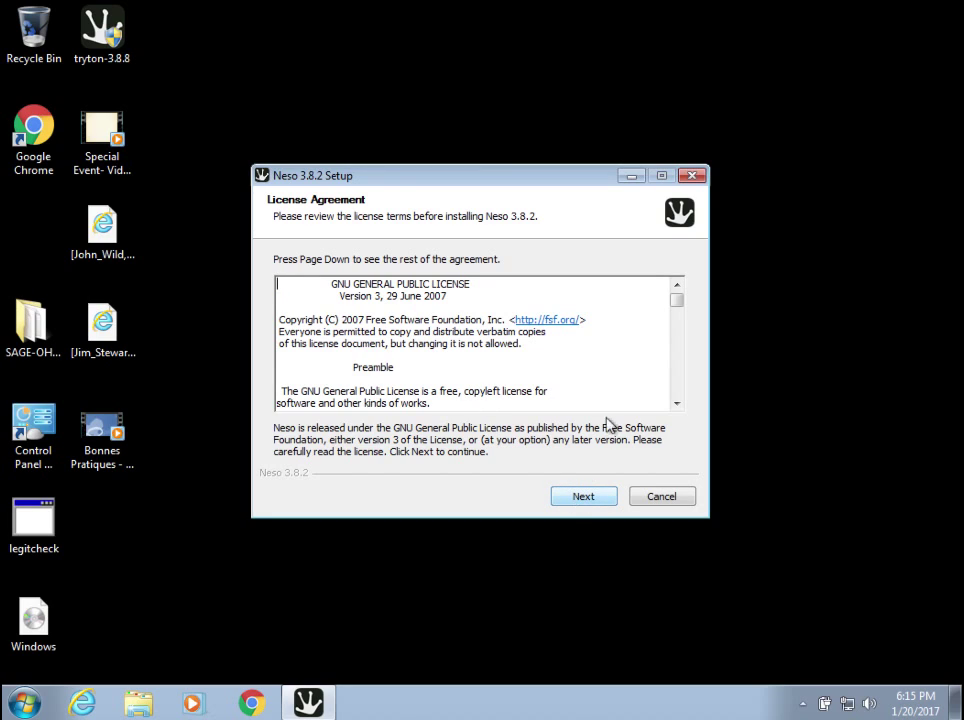
# Accept the GPL license, keep C:\Program Files (x86)\neso-3.8.2, and install Neso 3.8.2.
pyautogui.moveTo(682, 304); pyautogui.dragTo(666, 404)
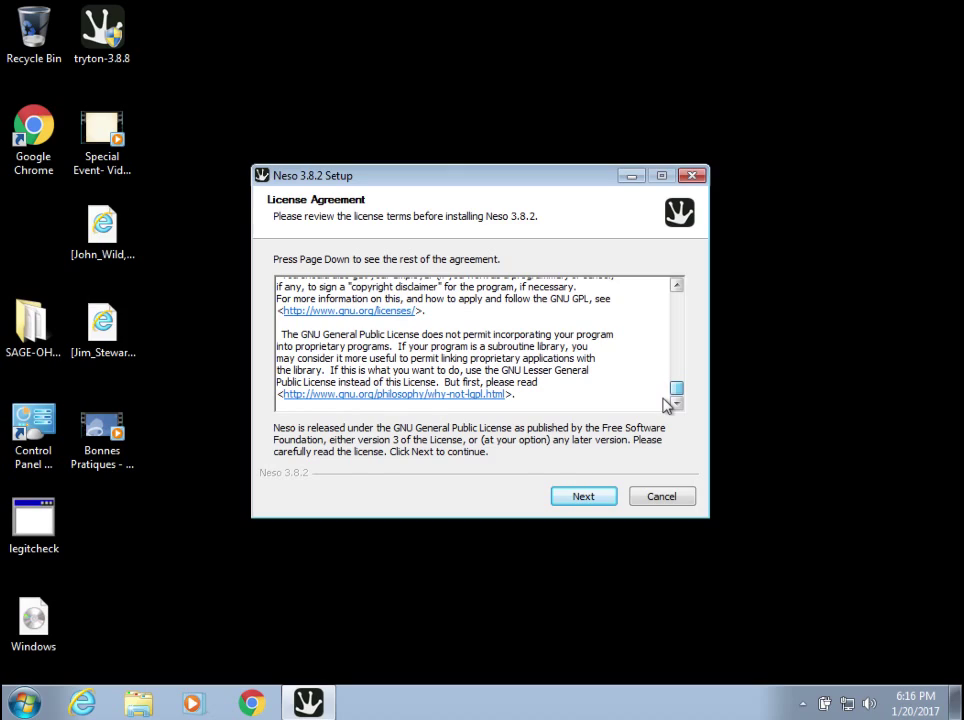
pyautogui.click(577, 500)
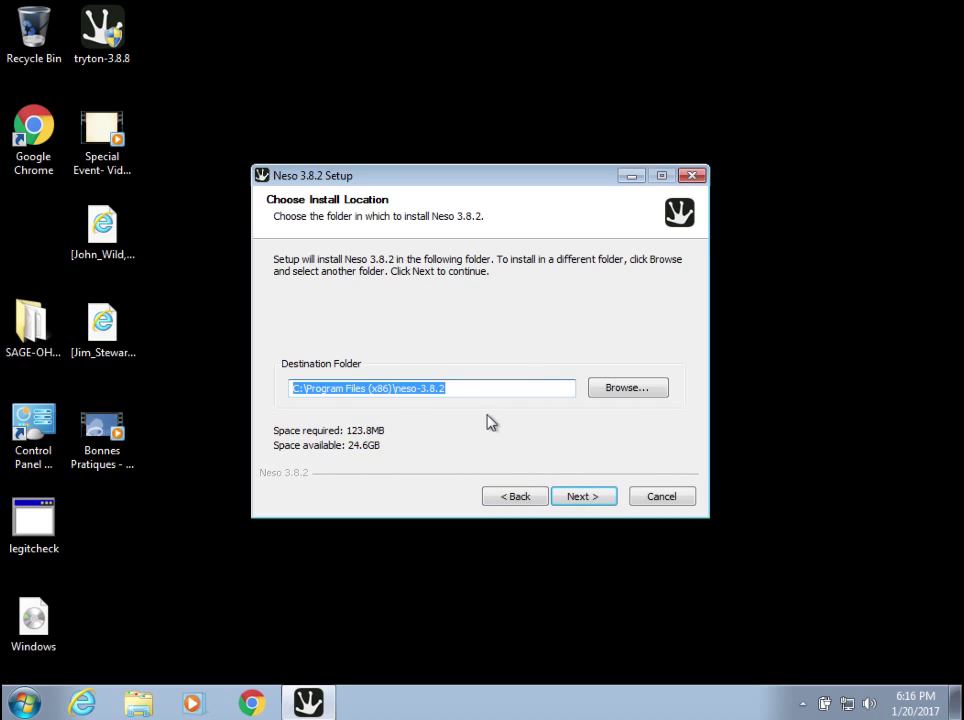
pyautogui.click(486, 389)
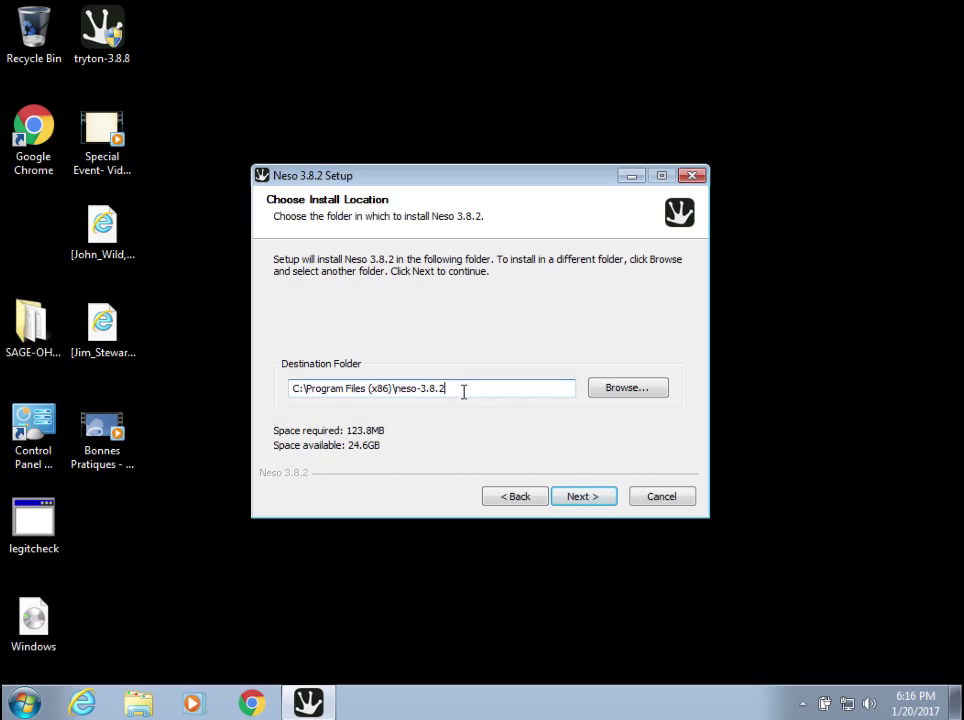
pyautogui.click(578, 497)
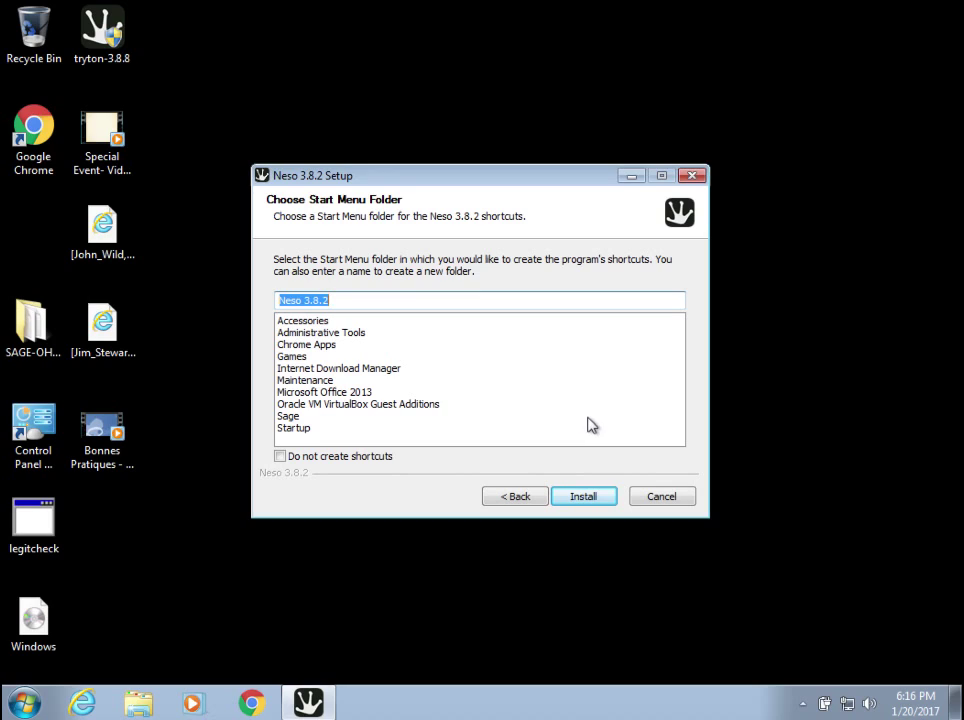
pyautogui.click(578, 499)
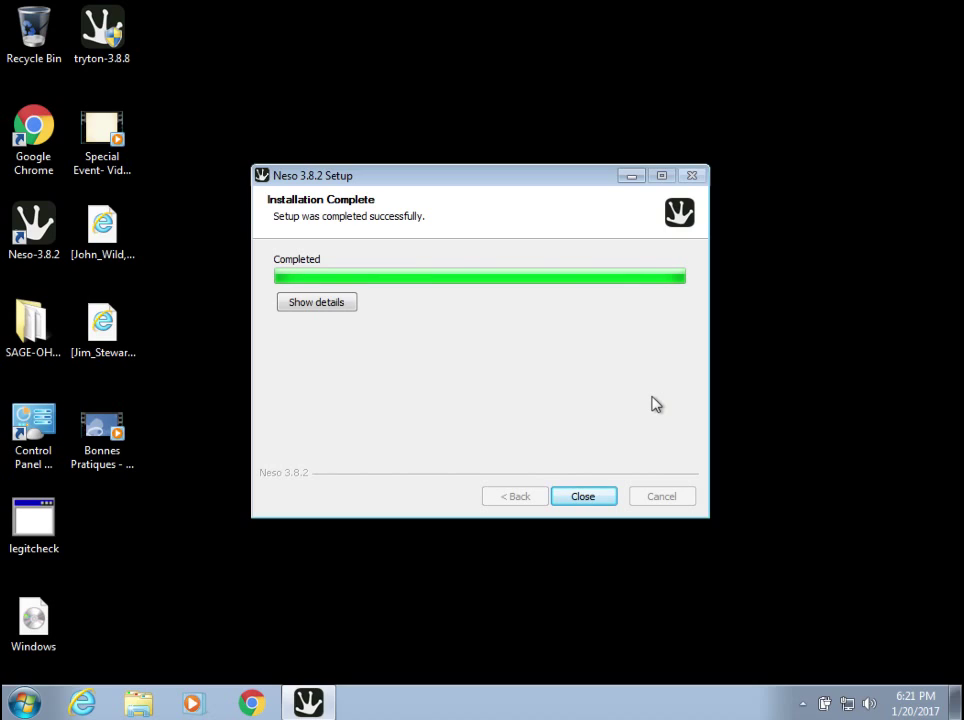
# Close the completed Neso 3.8.2 Setup wizard.
pyautogui.click(580, 498)
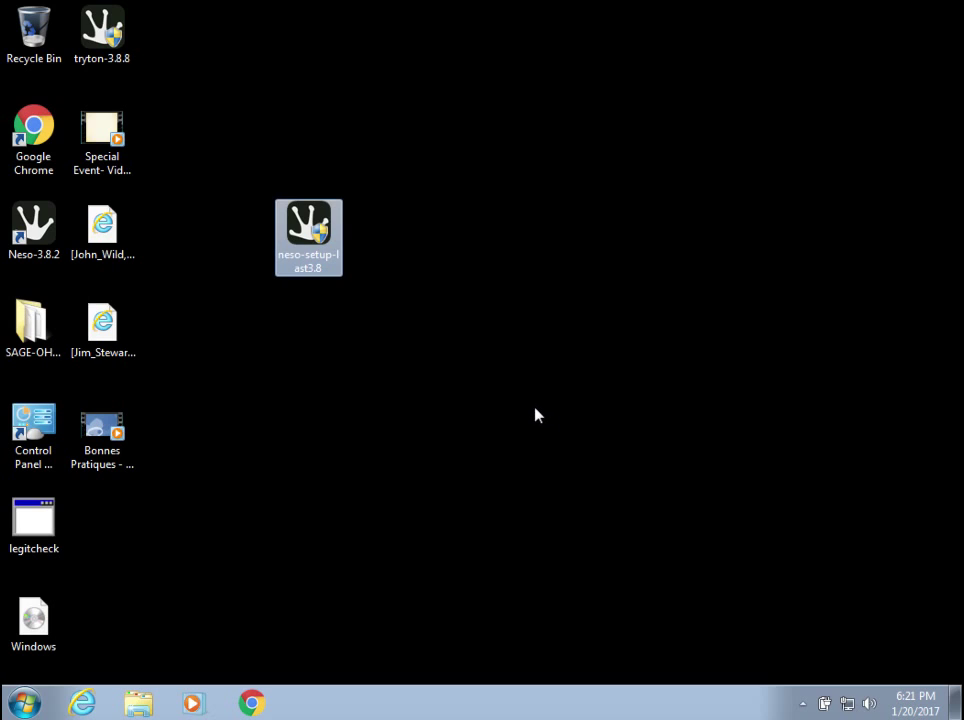
# Move the Neso-3.8.2 shortcut below the installer and launch Neso to its login dialog.
pyautogui.moveTo(33, 228); pyautogui.dragTo(322, 344)
pyautogui.click(361, 383)
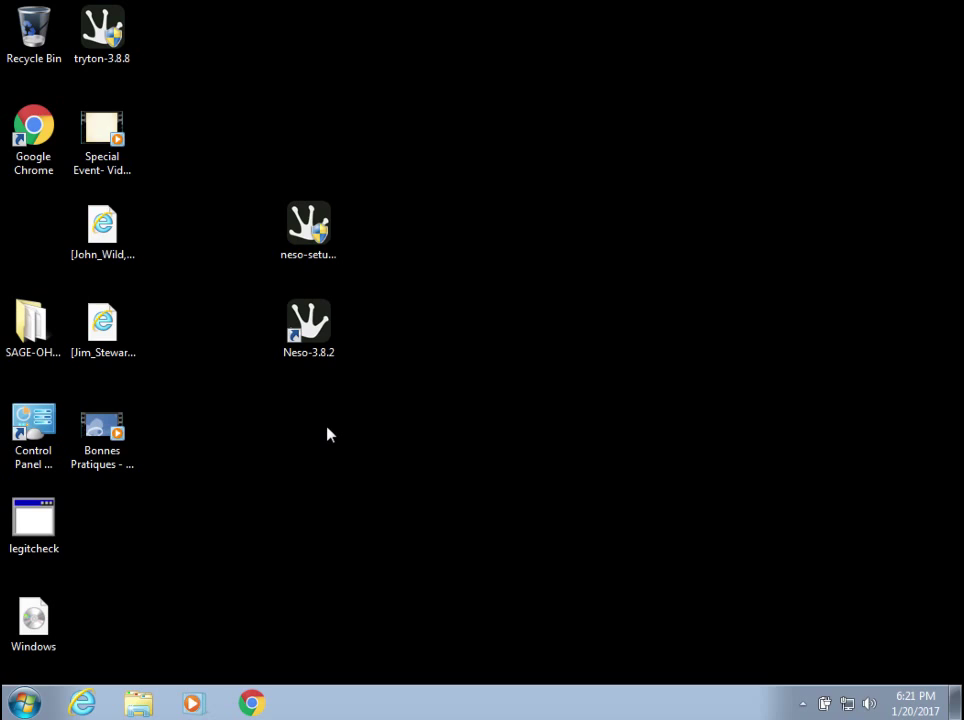
pyautogui.click(312, 328)
pyautogui.doubleClick(313, 334)
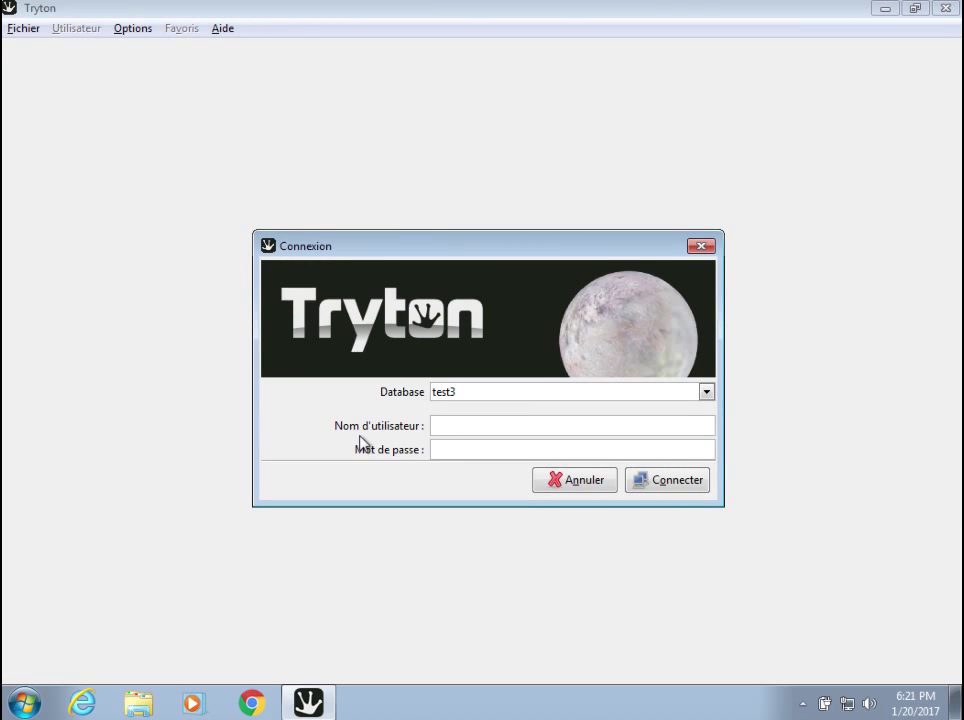
pyautogui.click(450, 446)
pyautogui.click(491, 393)
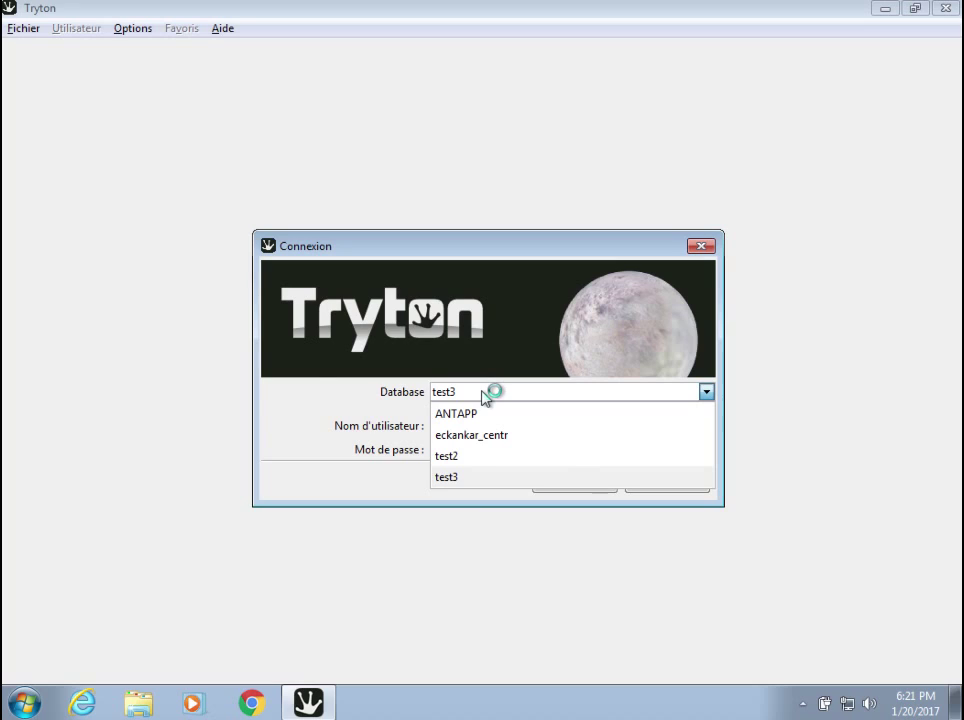
pyautogui.click(491, 394)
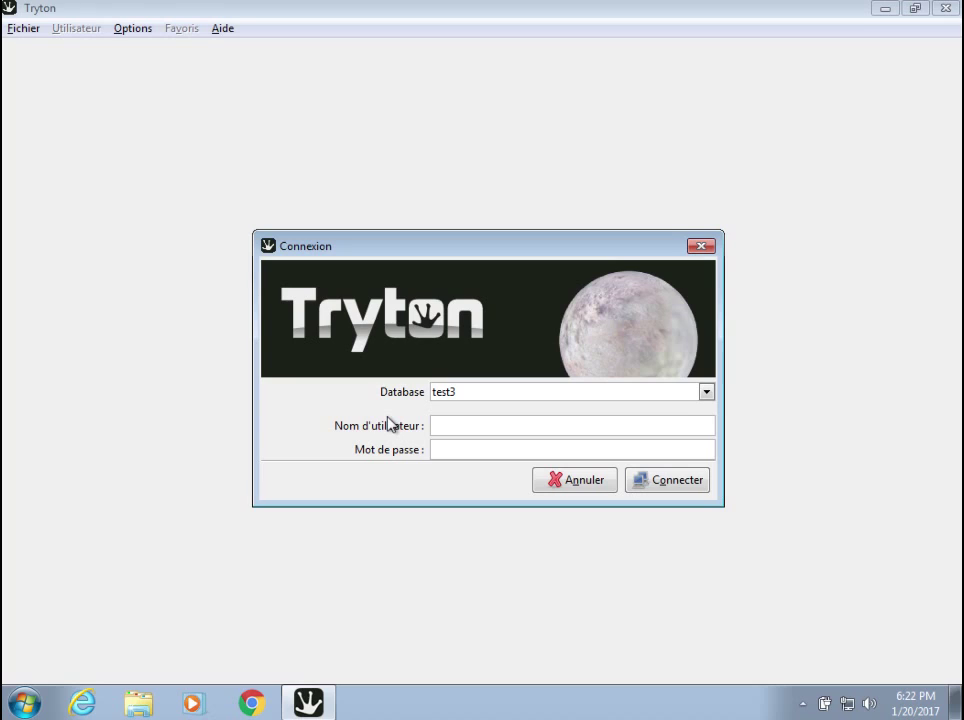
pyautogui.click(473, 394)
pyautogui.click(466, 394)
pyautogui.click(440, 393)
pyautogui.click(445, 392)
pyautogui.click(468, 395)
pyautogui.click(466, 394)
# Close the login without connecting and show the Fichier > Base de données submenu.
pyautogui.click(569, 484)
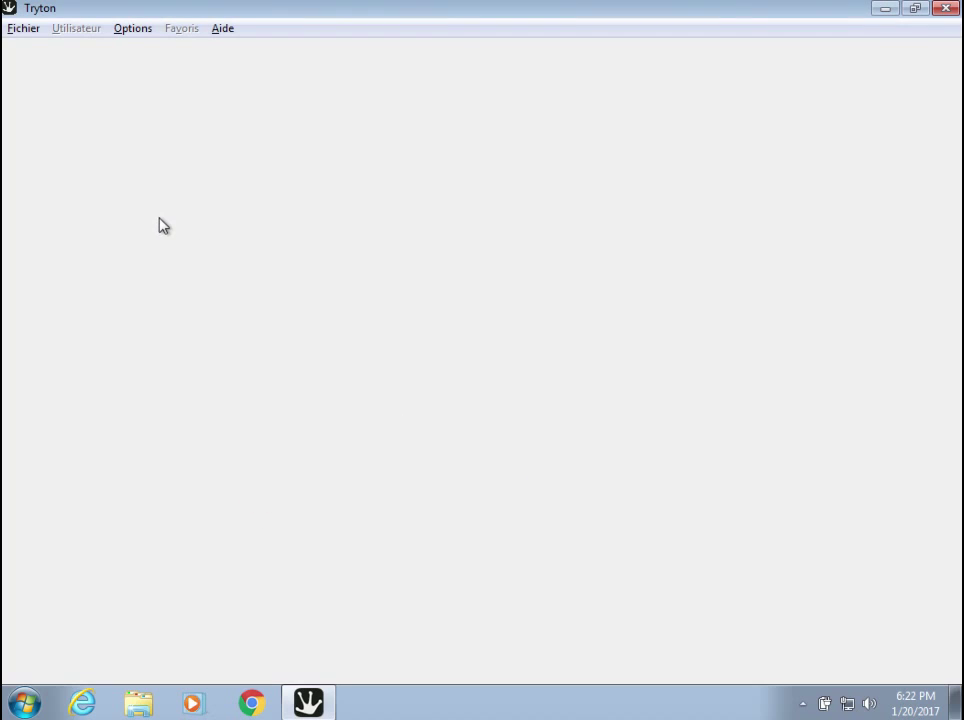
pyautogui.click(29, 37)
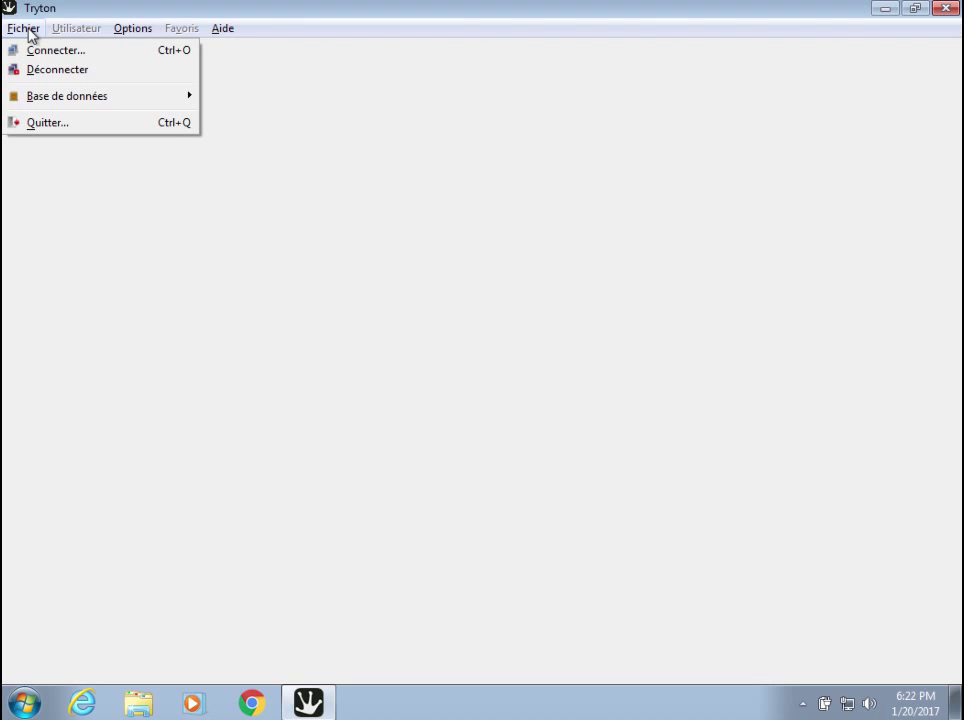
pyautogui.click(293, 129)
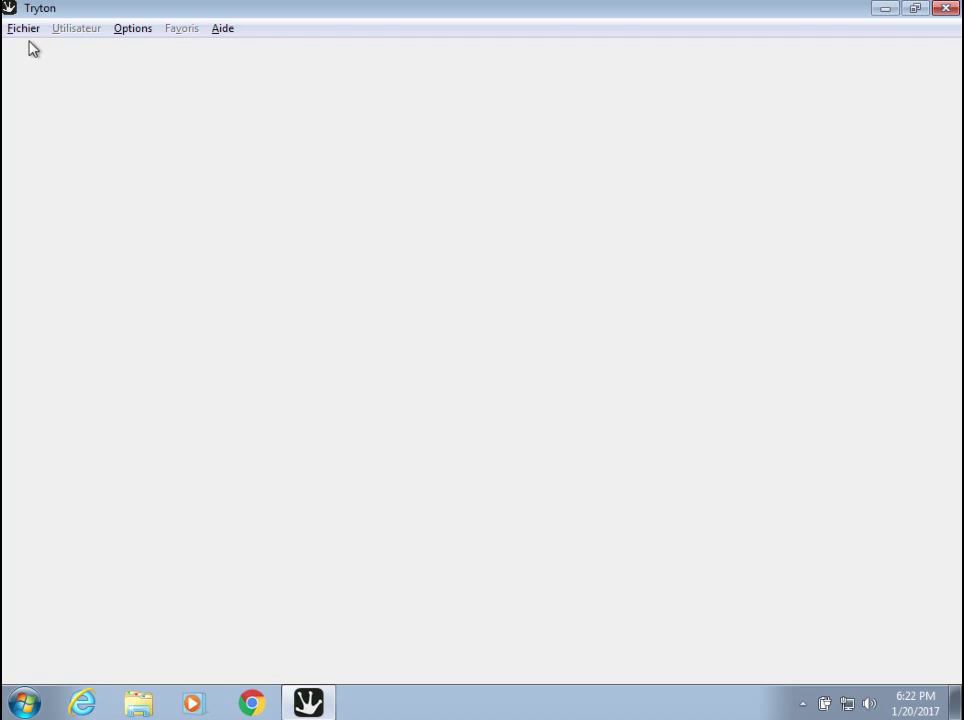
pyautogui.click(25, 30)
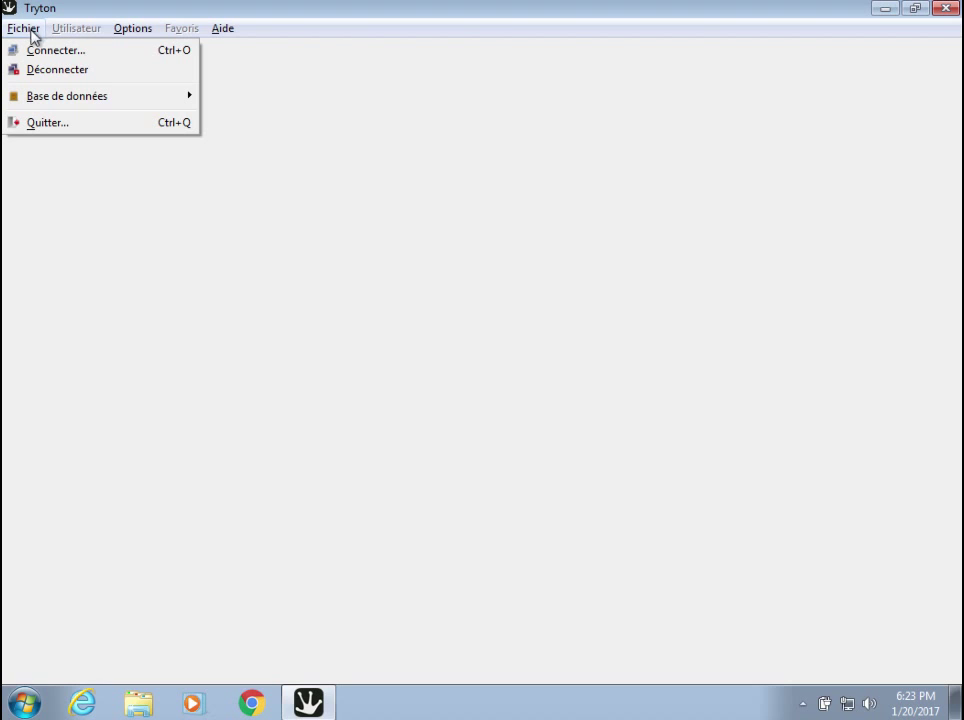
pyautogui.click(280, 142)
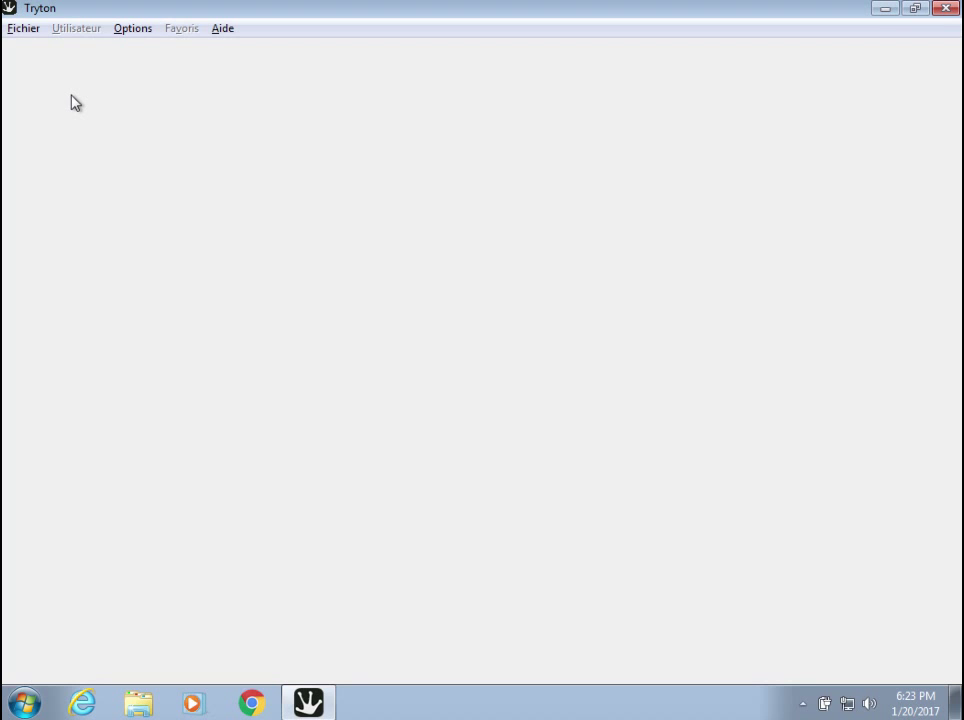
pyautogui.click(20, 30)
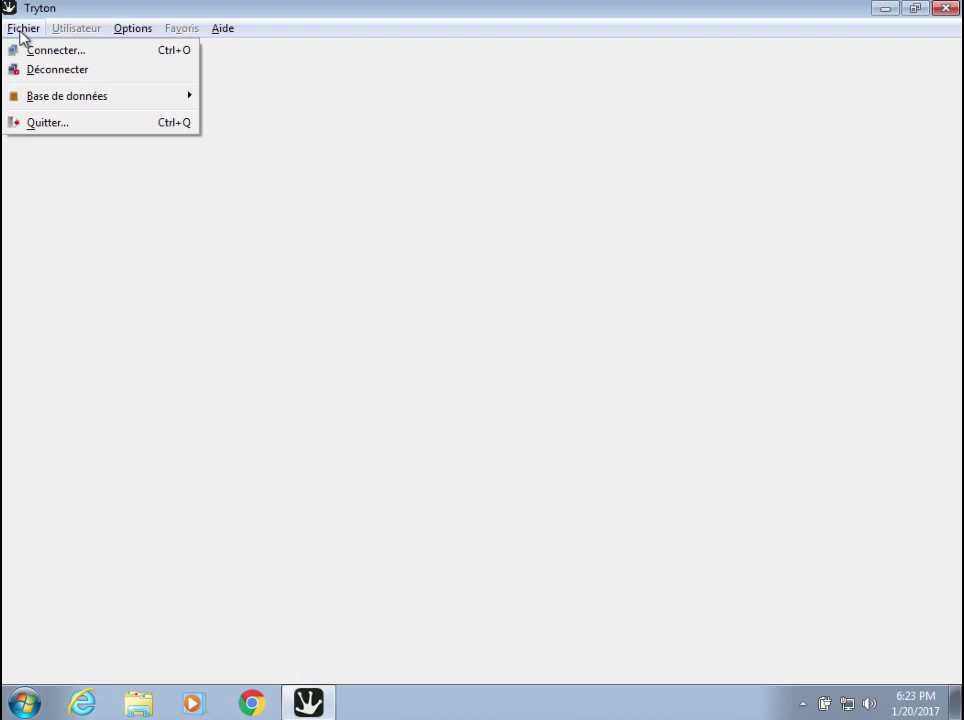
pyautogui.moveTo(56, 95)
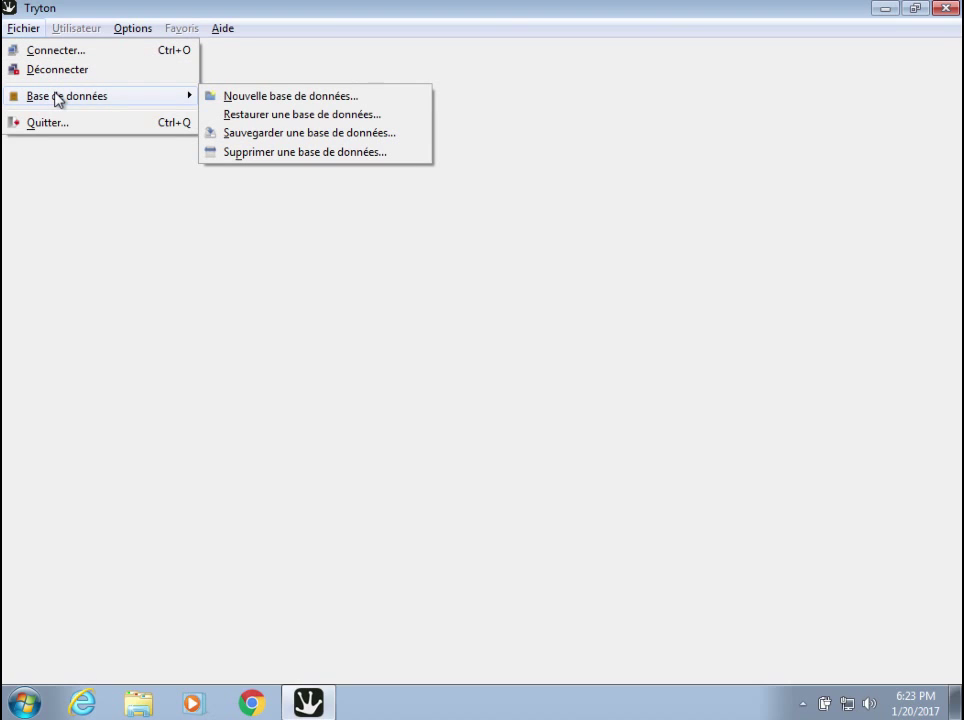
# Start a new database named Societe5 with Français as its default language.
pyautogui.click(270, 98)
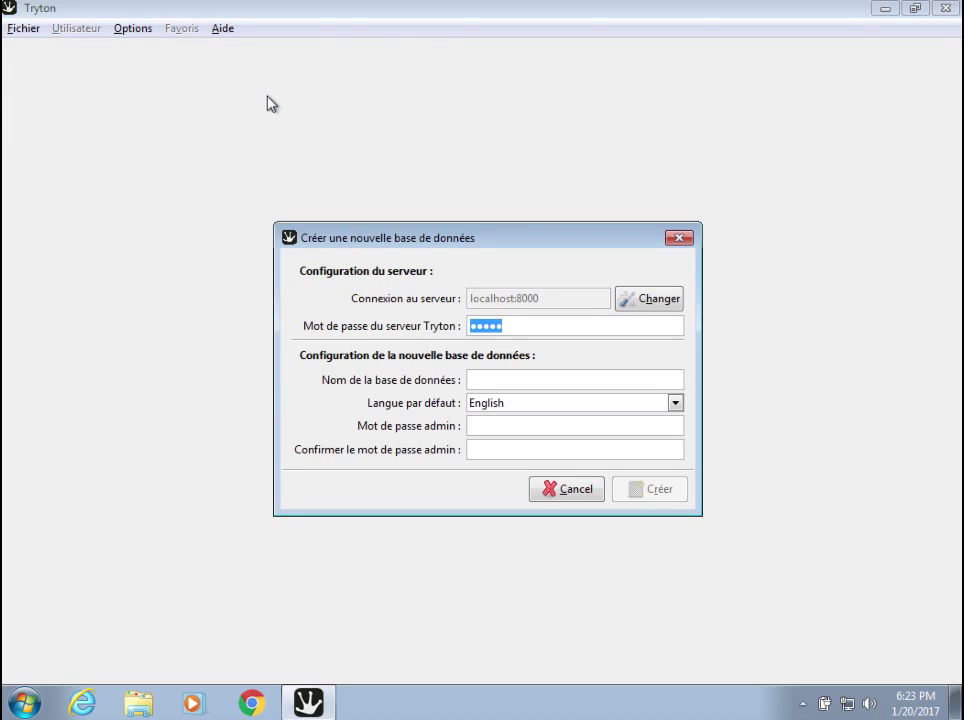
pyautogui.click(492, 378)
pyautogui.write('test5')
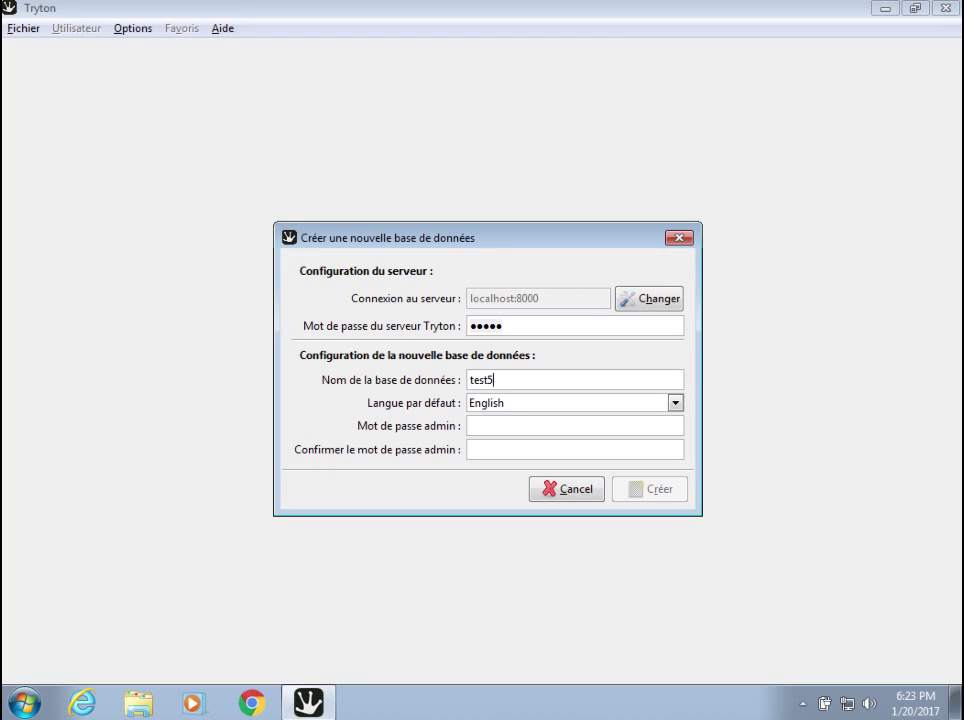
pyautogui.press('BackSpace')
pyautogui.press('BackSpace')
pyautogui.press('BackSpace')
pyautogui.press('BackSpace')
pyautogui.press('BackSpace')
pyautogui.write('Com')
pyautogui.press('BackSpace')
pyautogui.press('BackSpace')
pyautogui.press('BackSpace')
pyautogui.write('Societe')
pyautogui.write('5')
pyautogui.click(675, 403)
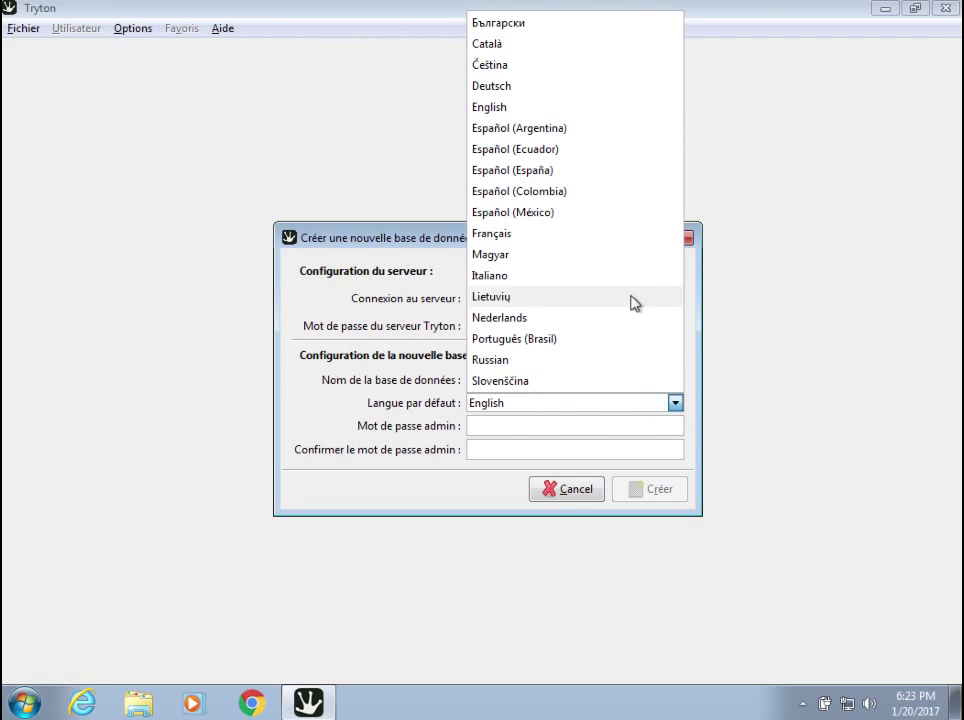
pyautogui.click(624, 240)
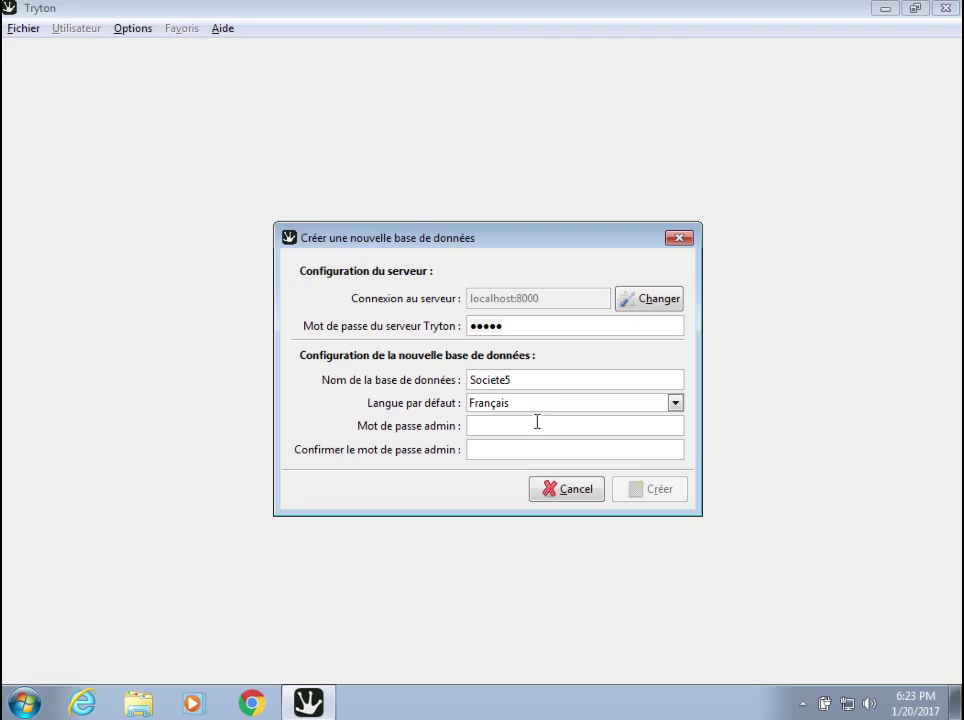
# Enter and confirm the admin password, then create the Societe5 database.
pyautogui.click(472, 425)
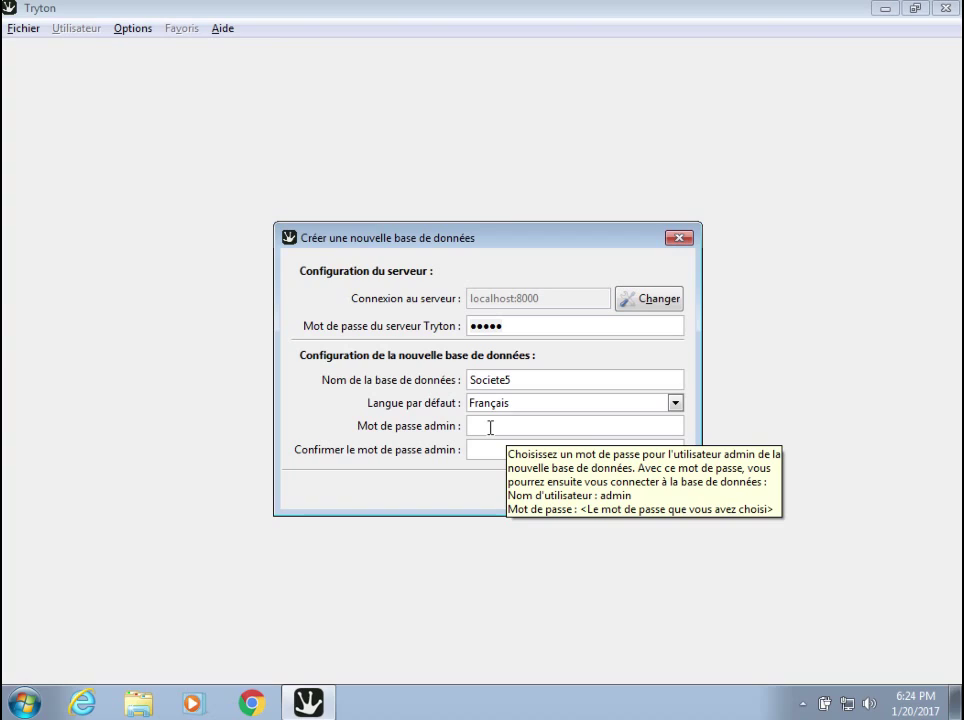
pyautogui.write('ad')
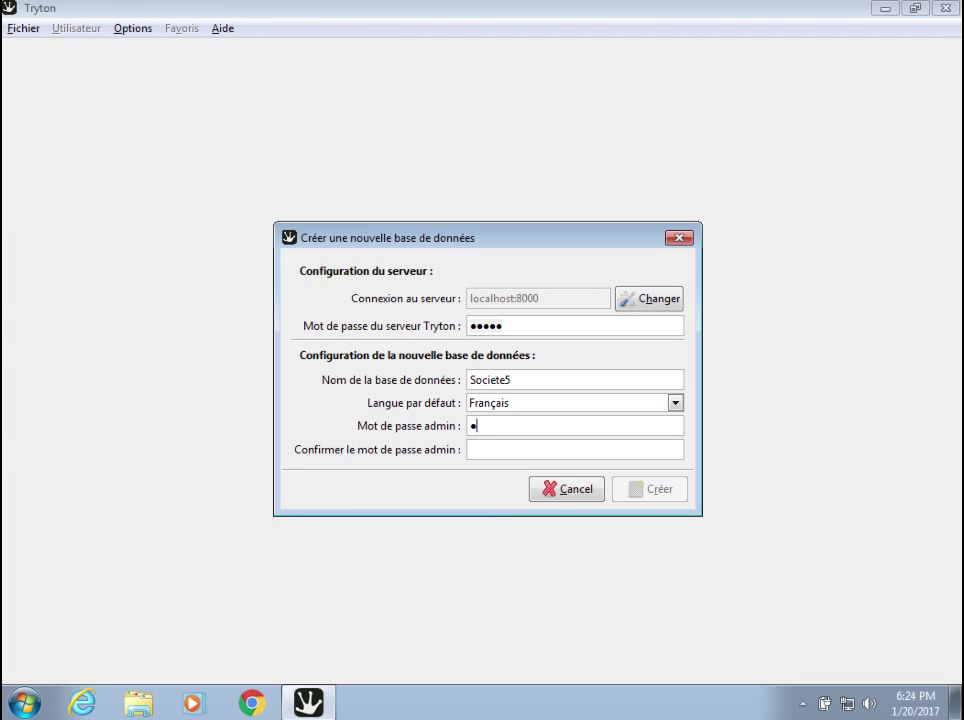
pyautogui.press('BackSpace')
pyautogui.press('BackSpace')
pyautogui.write('adminadmin')
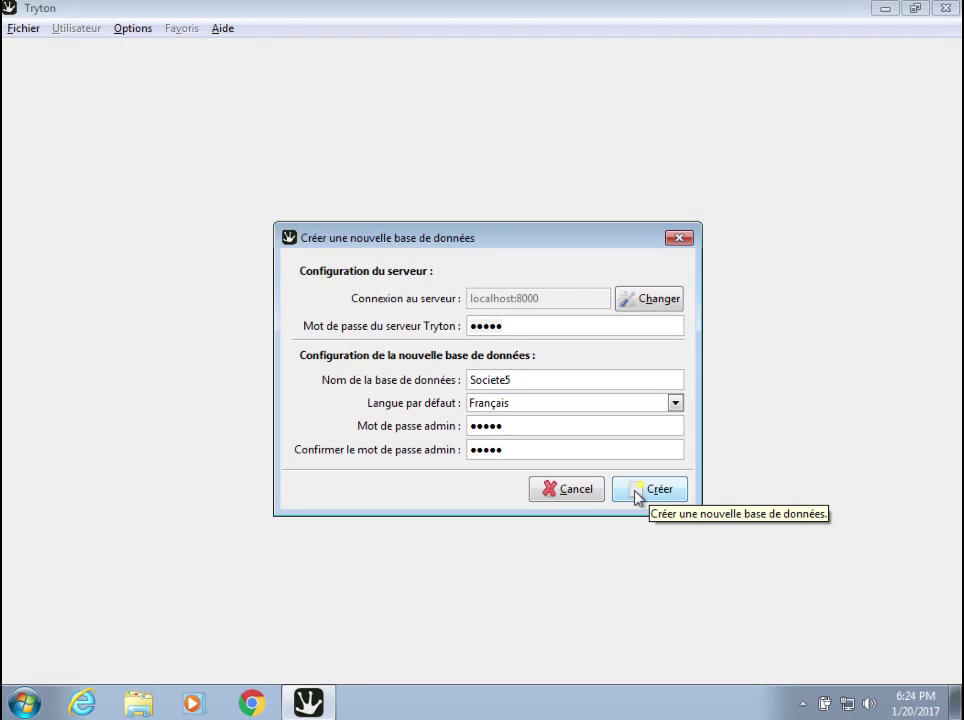
pyautogui.click(636, 492)
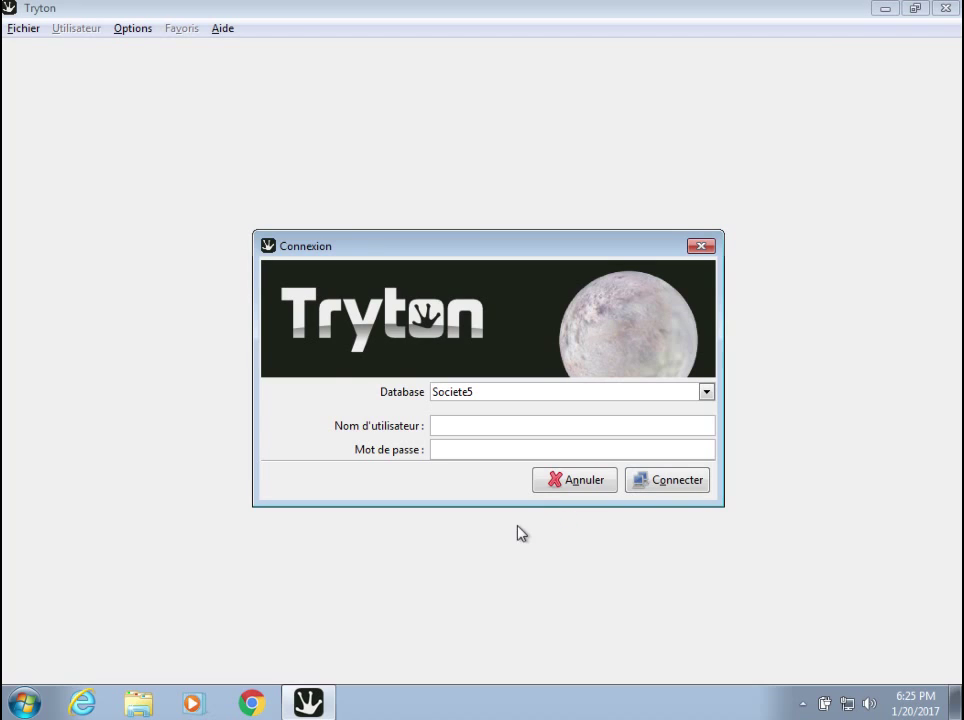
# Enter the administrator user name and its password in the Societe5 login dialog.
pyautogui.click(481, 427)
pyautogui.write('admin')
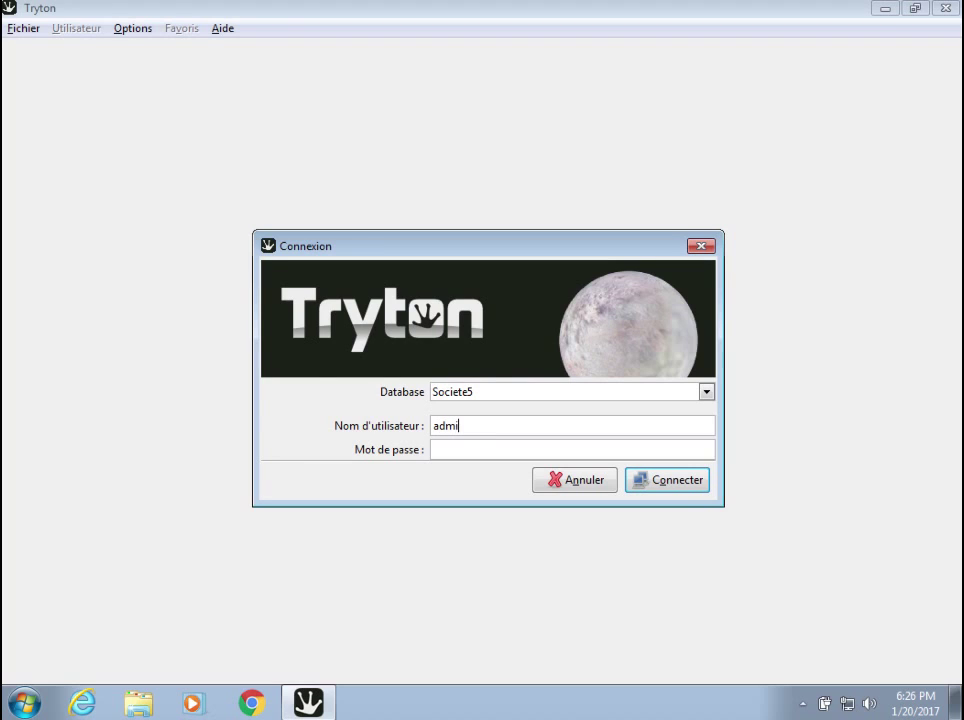
pyautogui.click(467, 447)
pyautogui.write('admin')
# Log in to Societe5, skip adding users, and advance the wizard to 'La configuration est faite'.
pyautogui.click(656, 487)
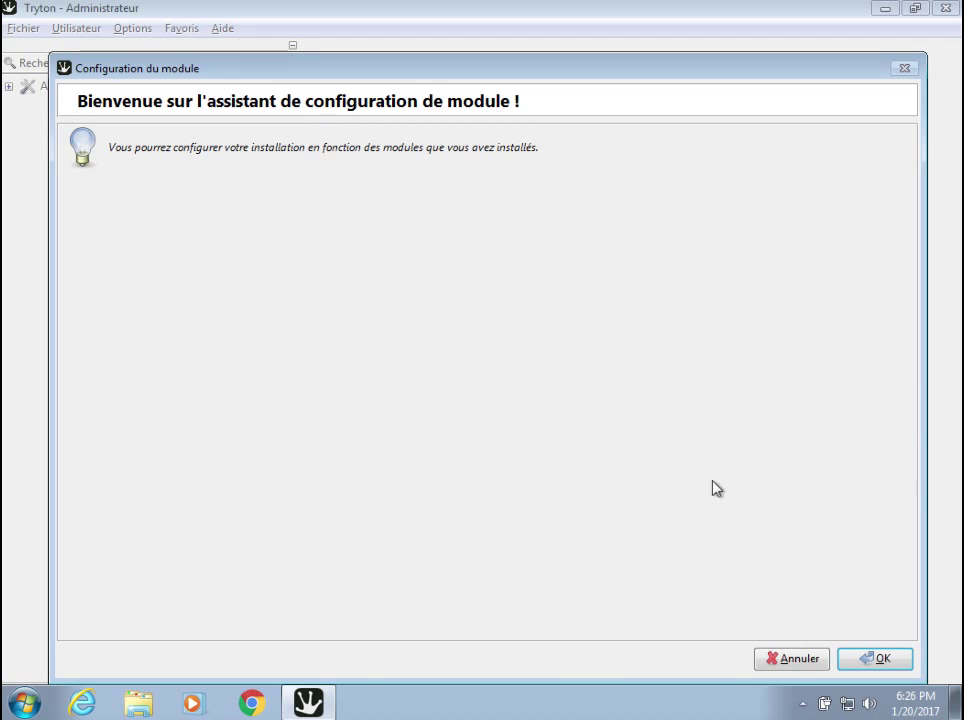
pyautogui.click(860, 660)
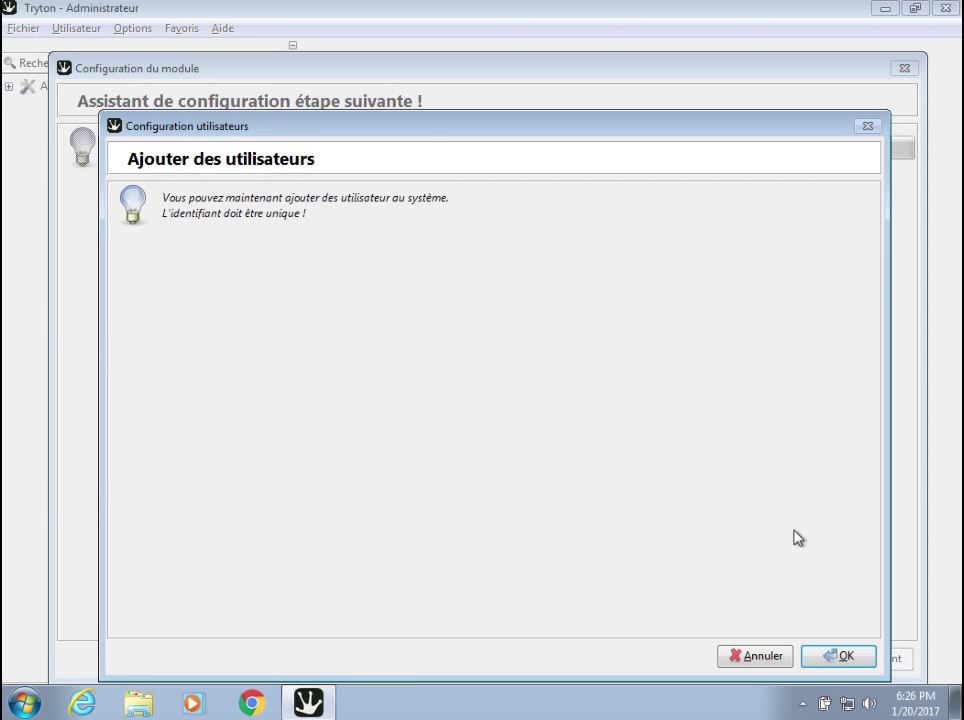
pyautogui.click(757, 656)
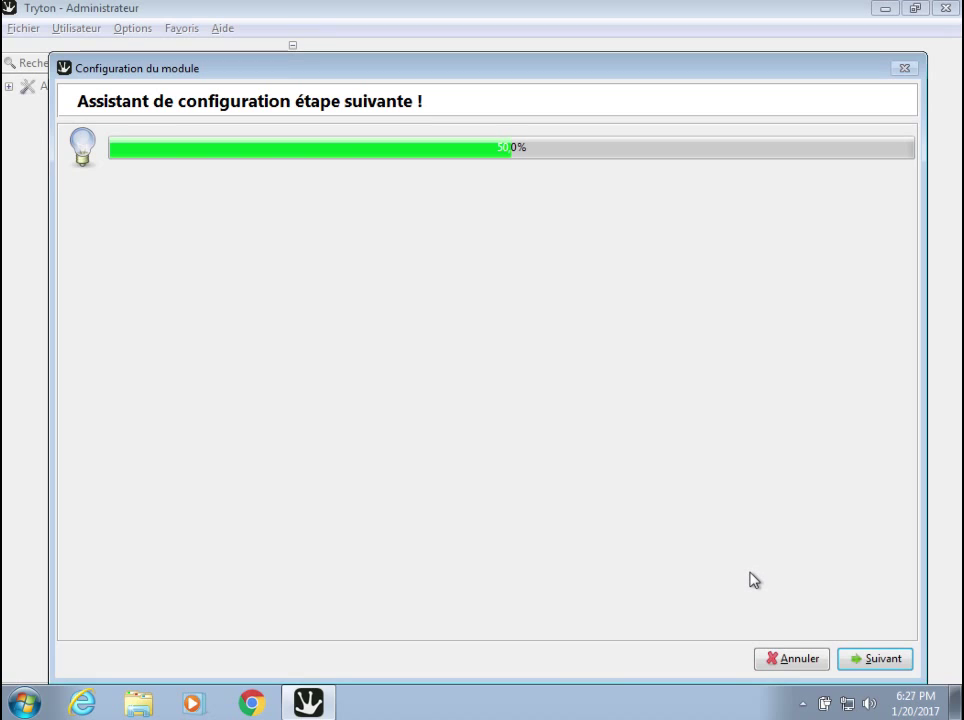
pyautogui.click(868, 662)
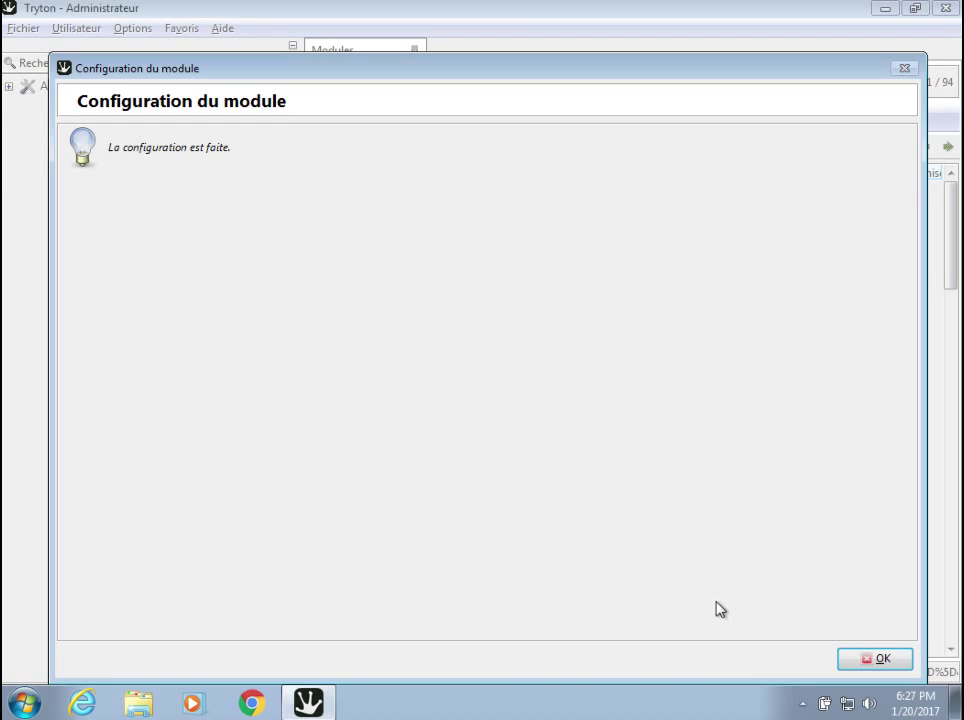
# Close the finished wizard and select the account module in the 94-module list.
pyautogui.click(882, 660)
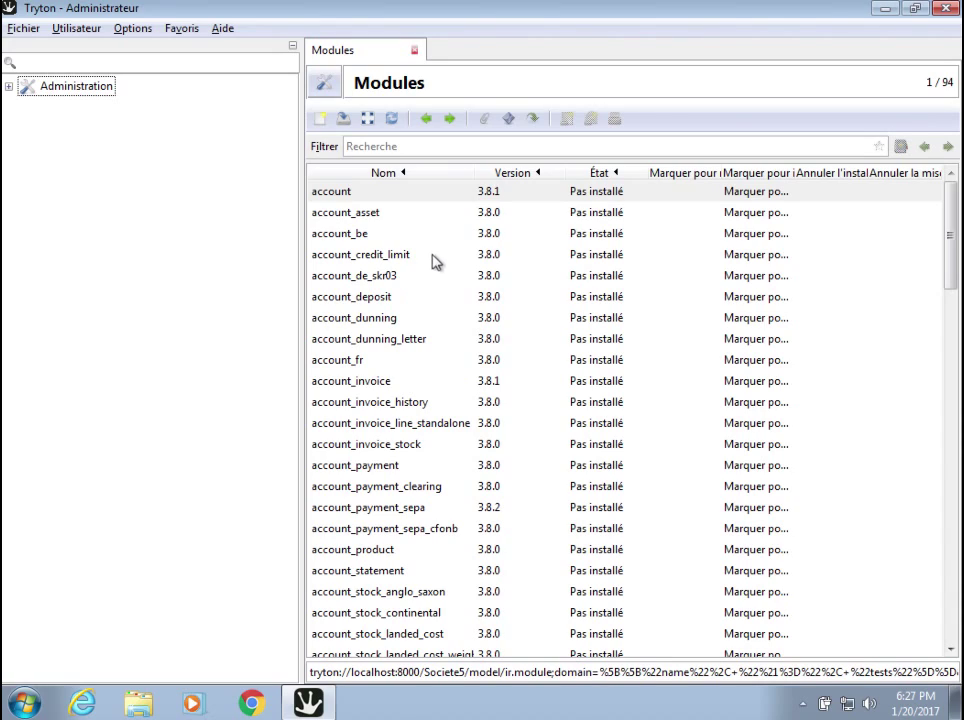
pyautogui.click(404, 198)
pyautogui.doubleClick(404, 205)
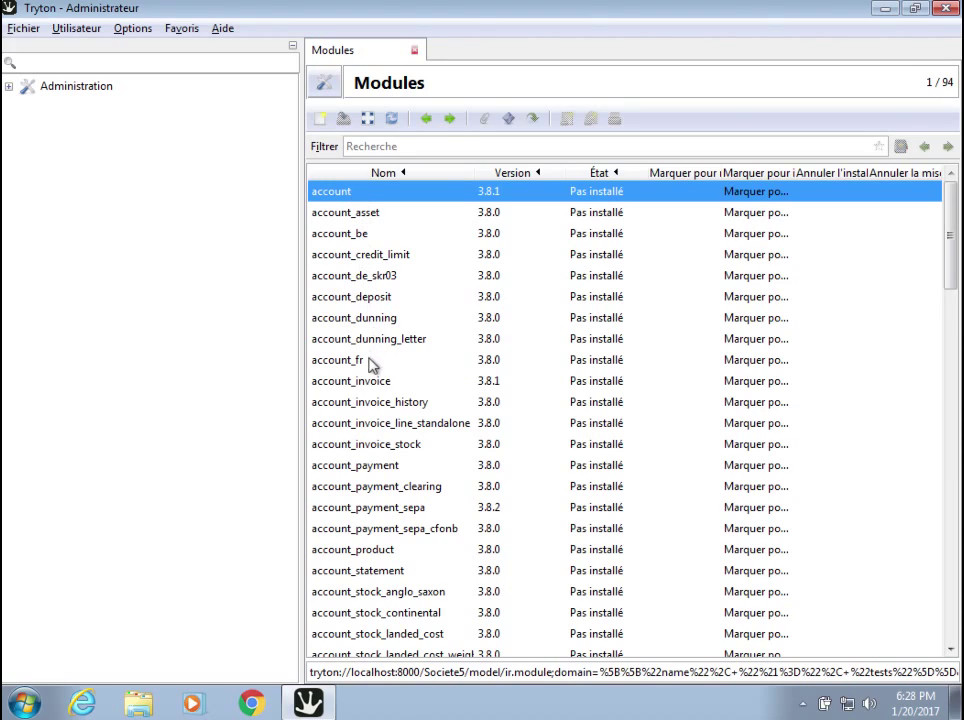
pyautogui.click(370, 388)
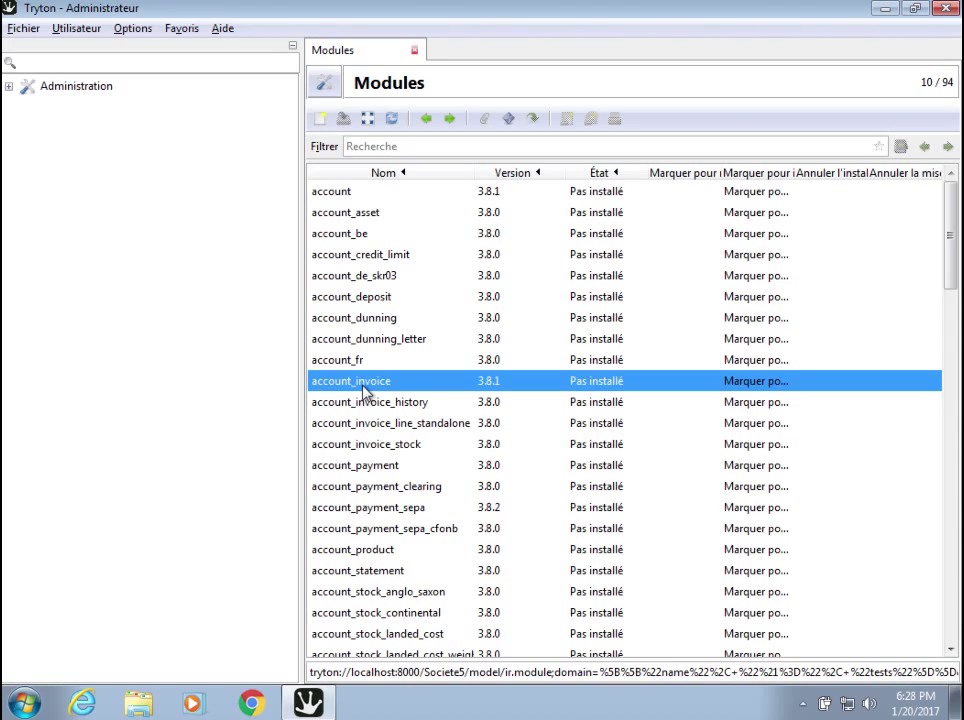
pyautogui.click(345, 195)
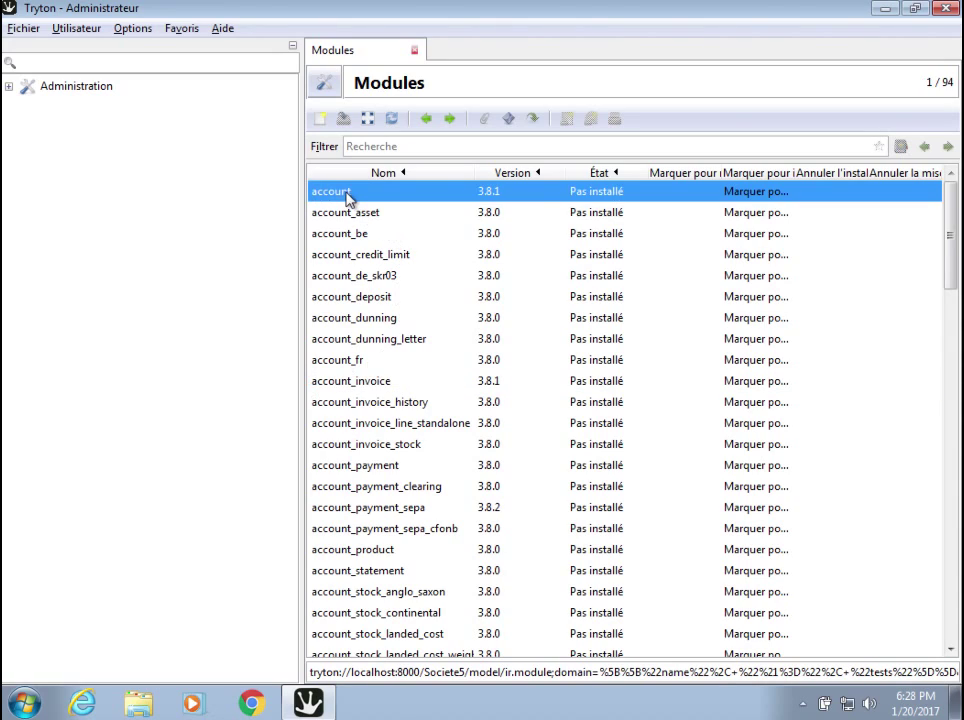
# Mark the account module, with company, currency and party, for installation and return to the list.
pyautogui.doubleClick(347, 195)
pyautogui.doubleClick(335, 195)
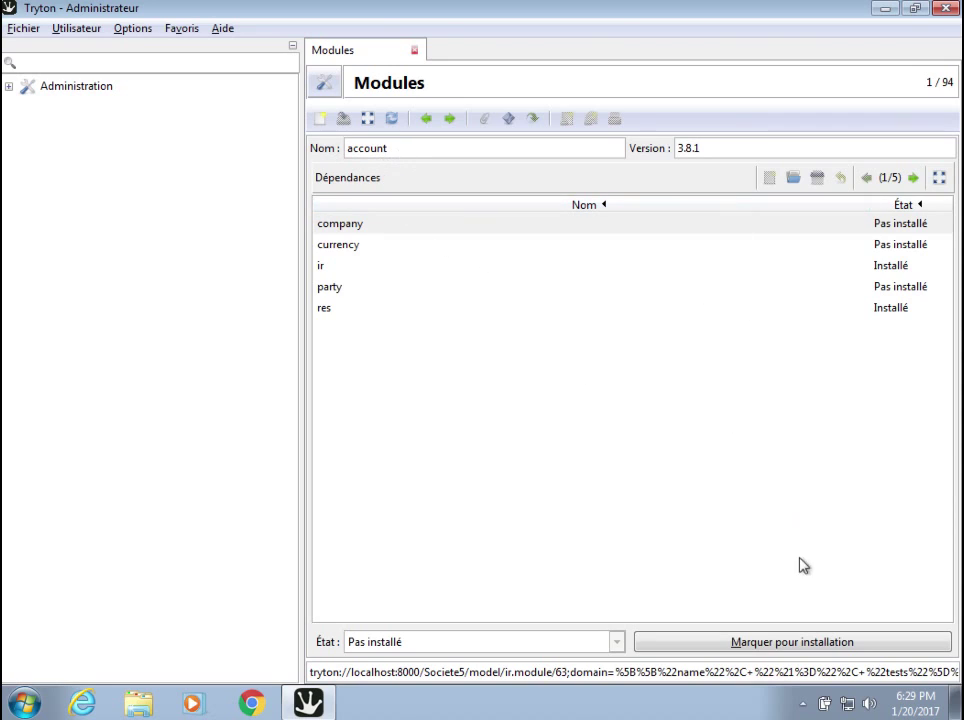
pyautogui.click(750, 645)
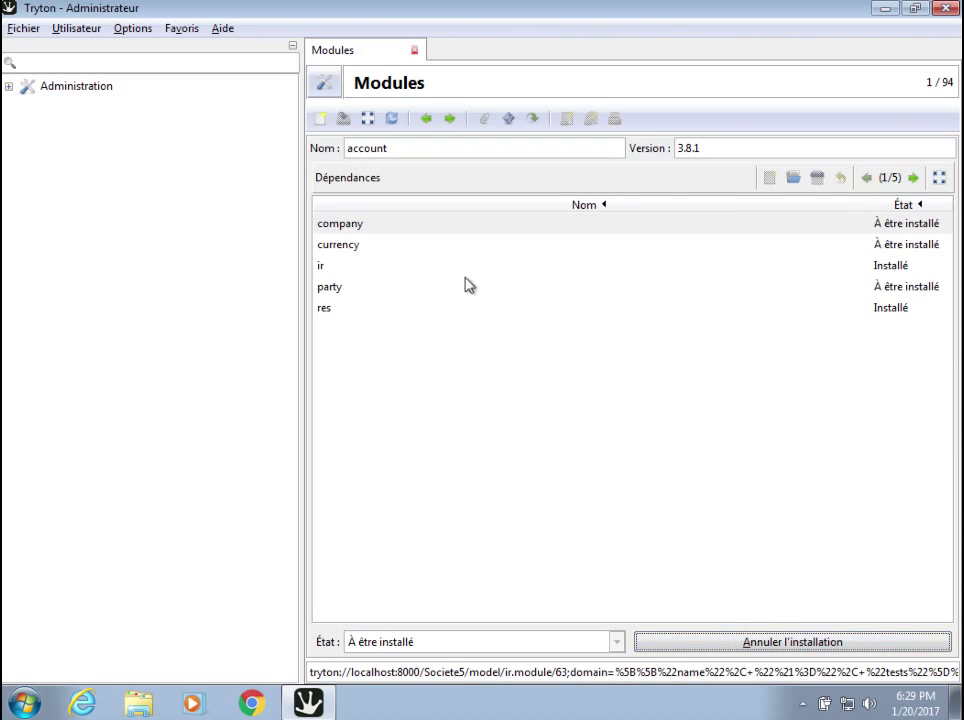
pyautogui.click(368, 119)
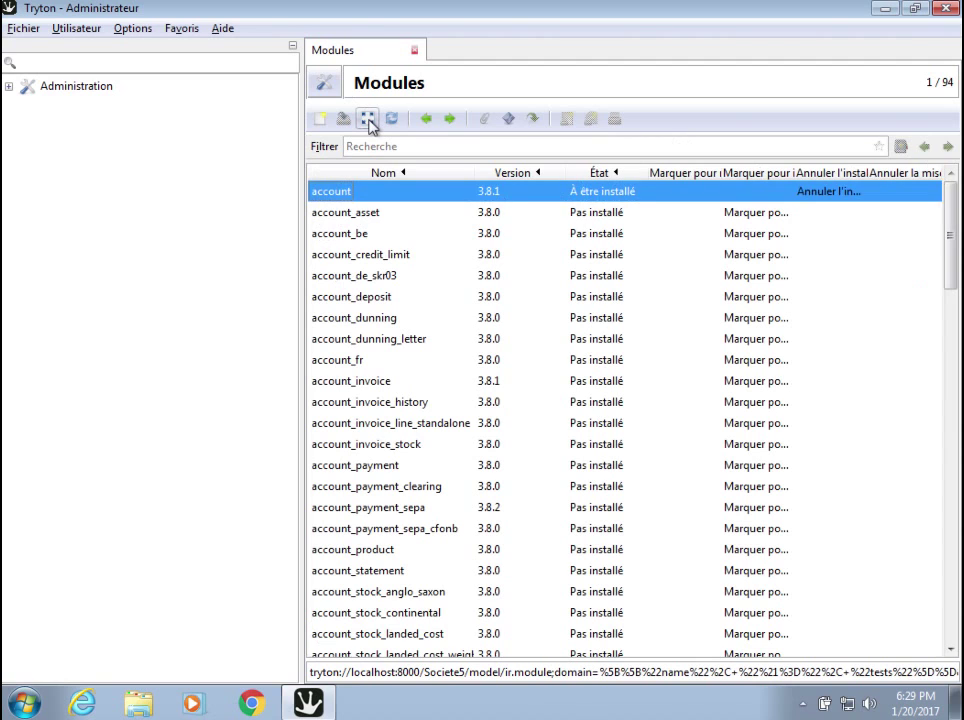
# Set the toolbar display to Textes et Icônes.
pyautogui.click(125, 30)
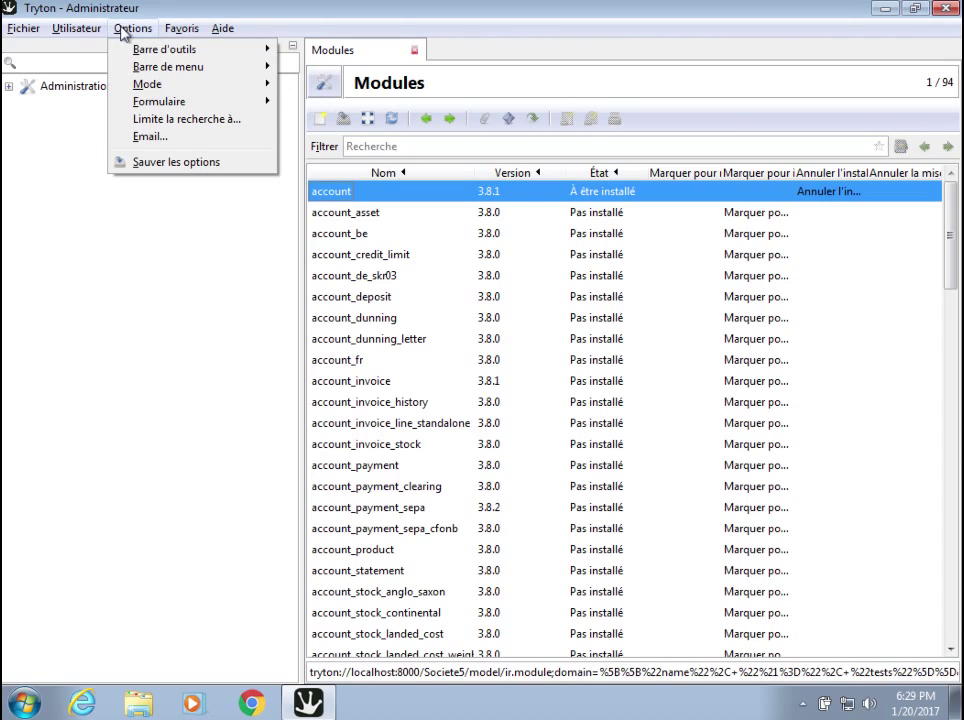
pyautogui.moveTo(149, 57)
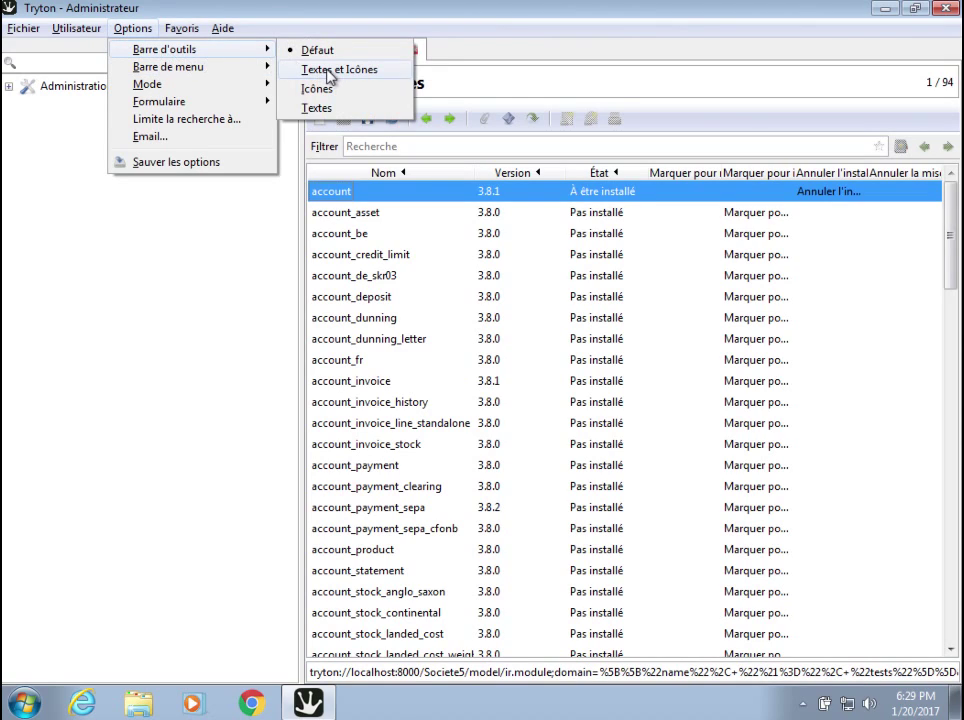
pyautogui.click(250, 64)
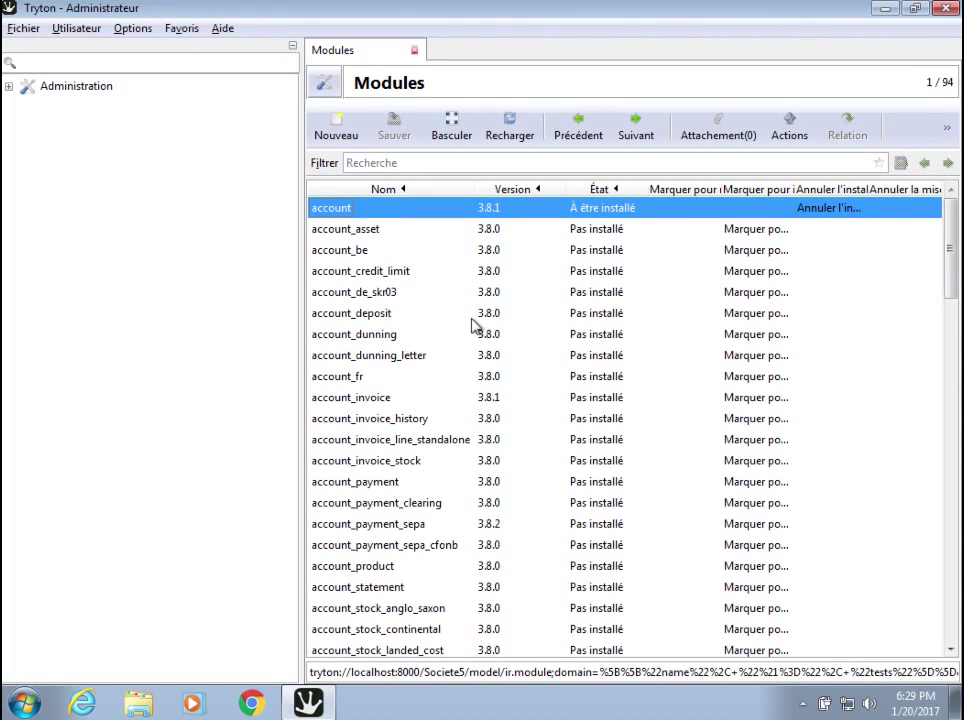
# Mark account_invoice for installation, queuing account_product and product, then return to the list.
pyautogui.click(352, 402)
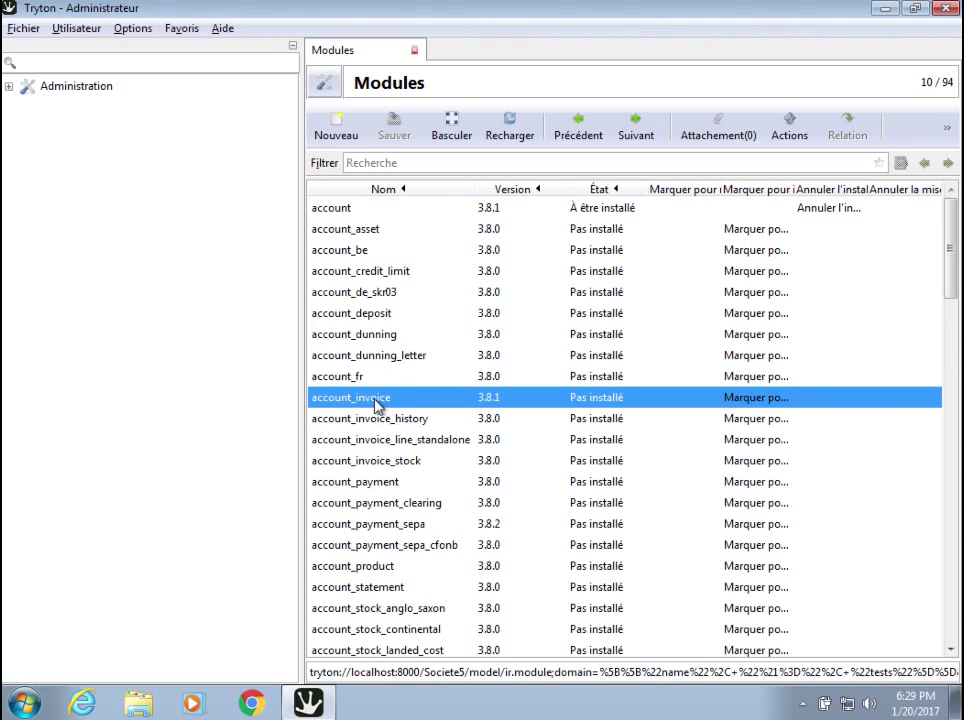
pyautogui.doubleClick(376, 402)
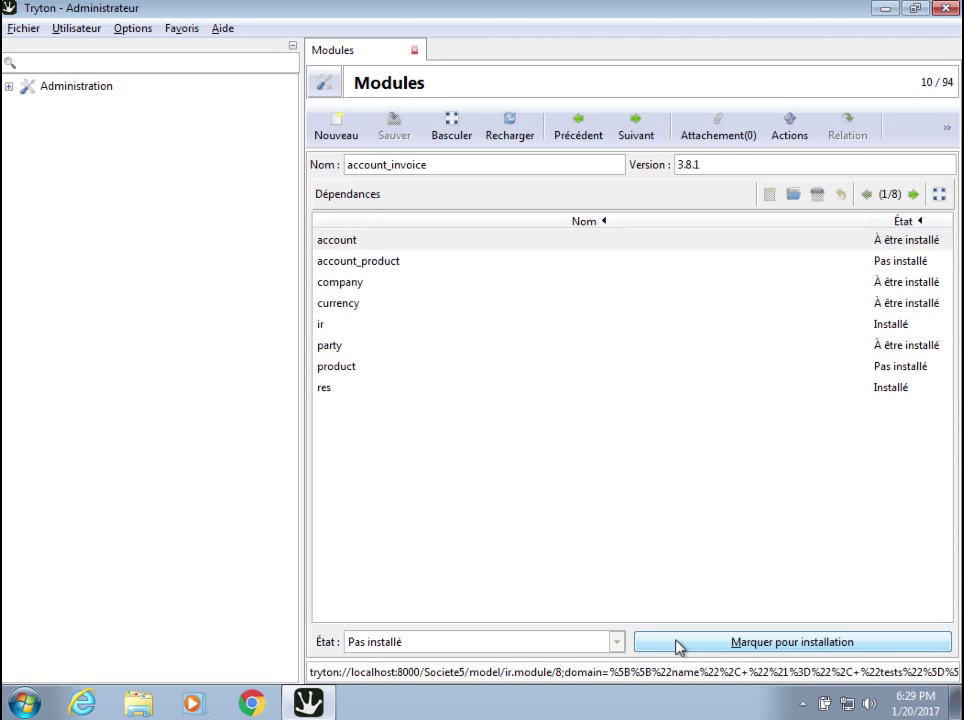
pyautogui.click(676, 645)
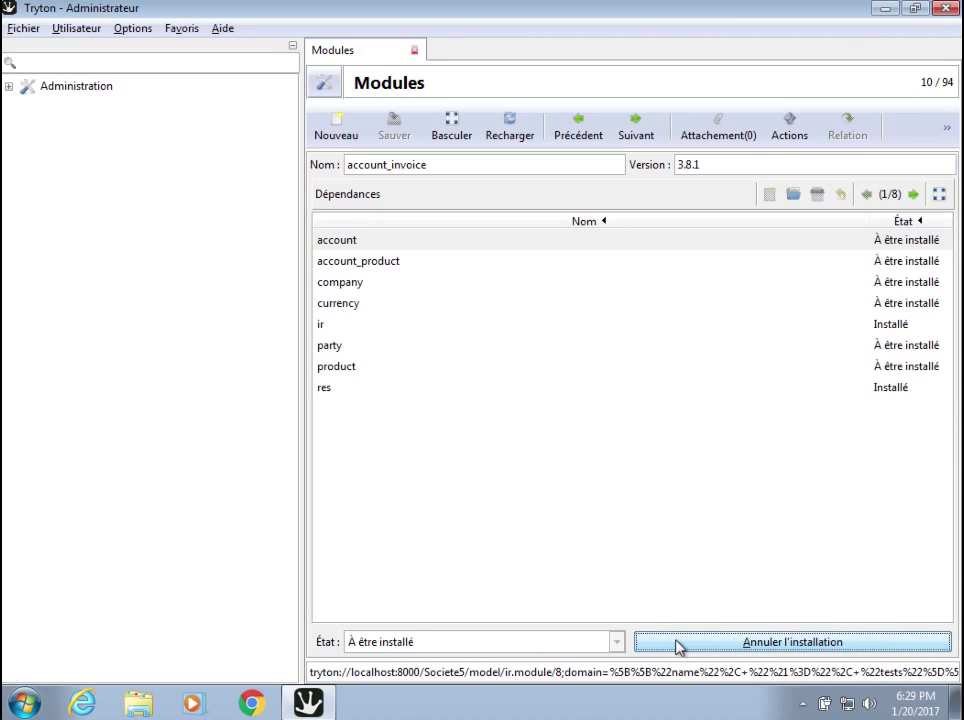
pyautogui.click(451, 128)
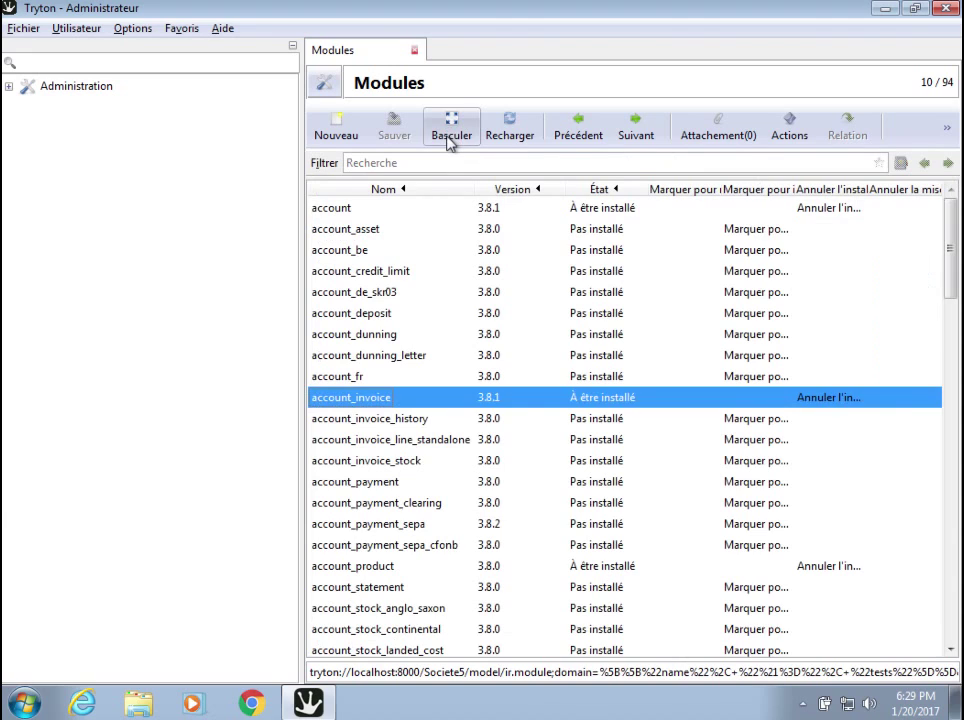
pyautogui.click(345, 212)
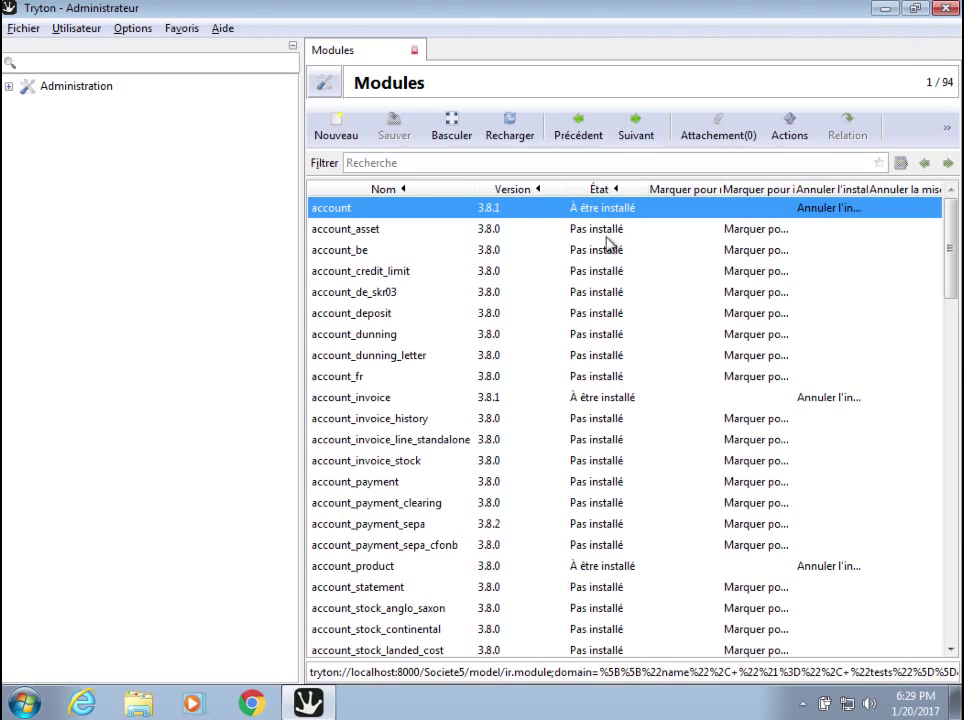
pyautogui.click(373, 402)
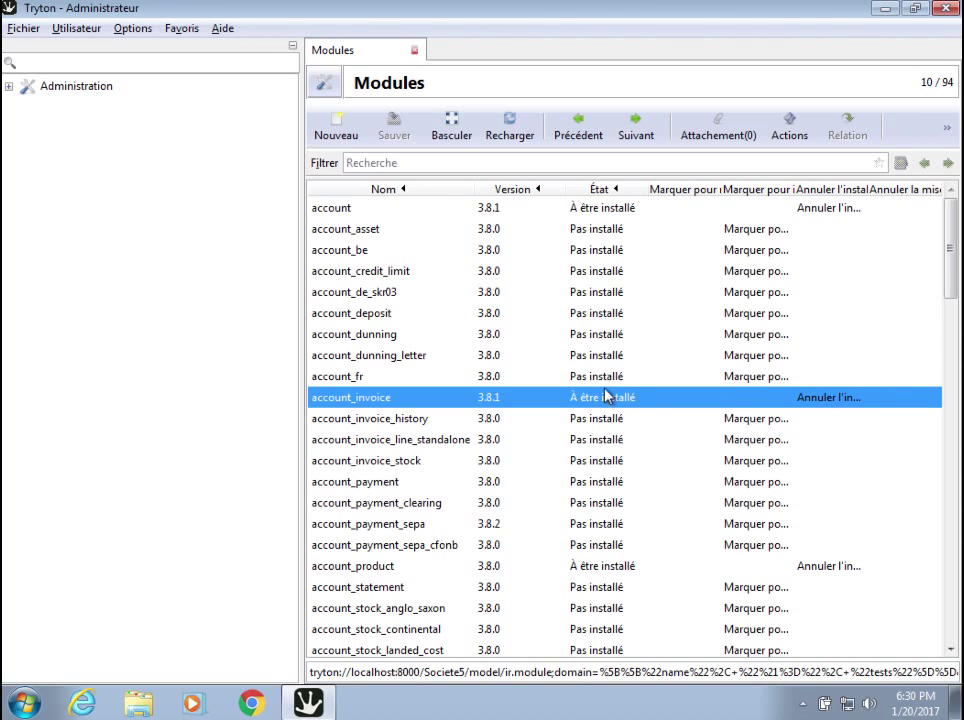
pyautogui.scroll(-5, 598, 432)
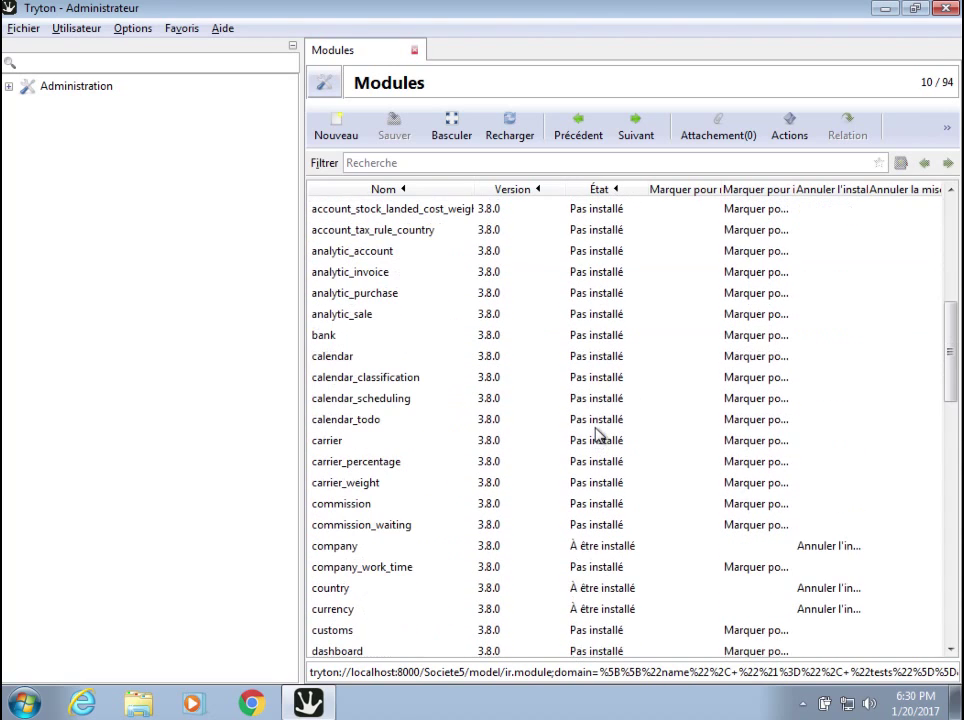
pyautogui.scroll(6, 598, 432)
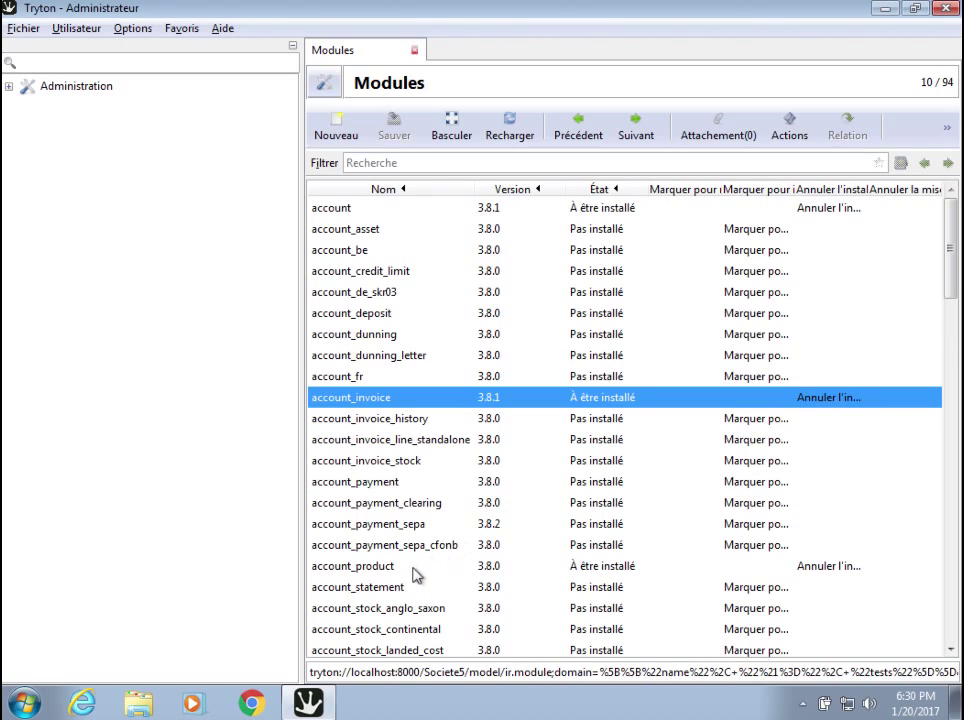
pyautogui.click(410, 570)
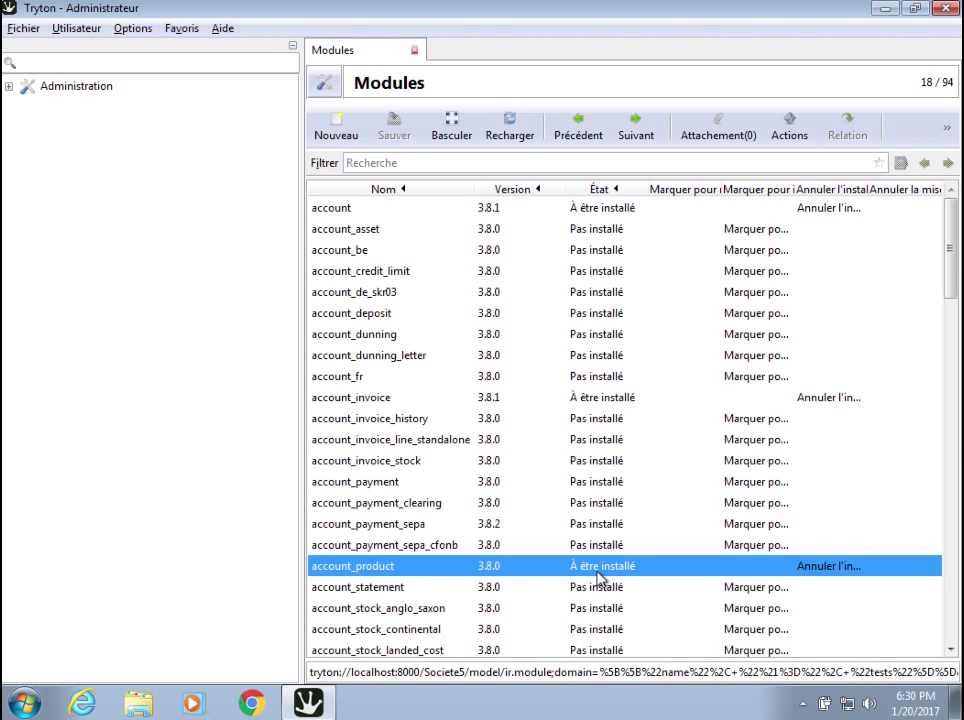
pyautogui.scroll(-12, 600, 578)
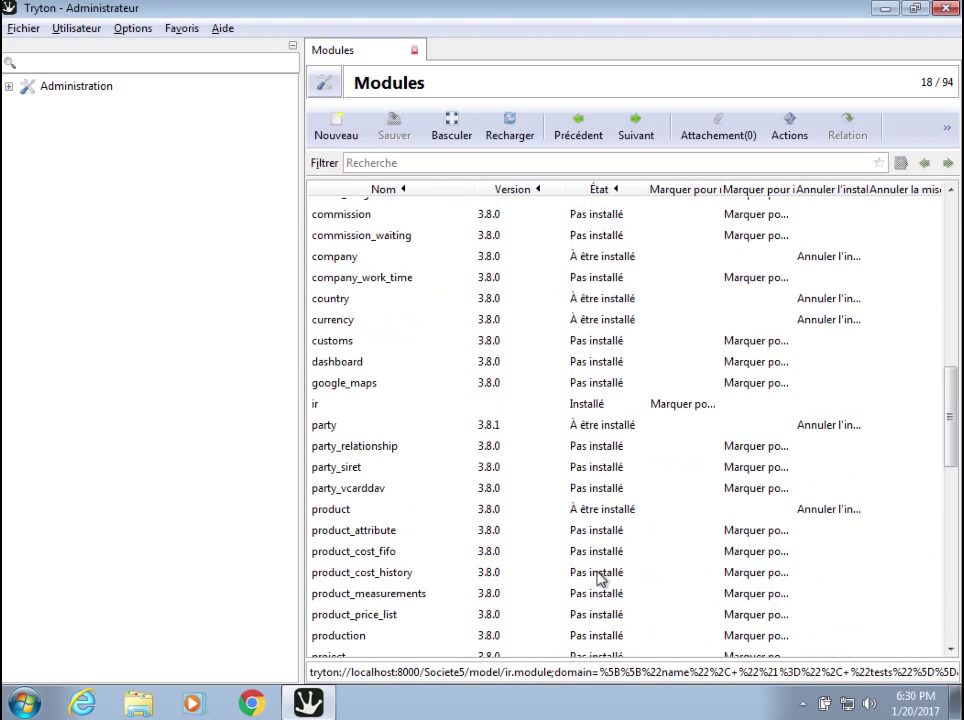
pyautogui.scroll(-1, 600, 578)
pyautogui.click(385, 457)
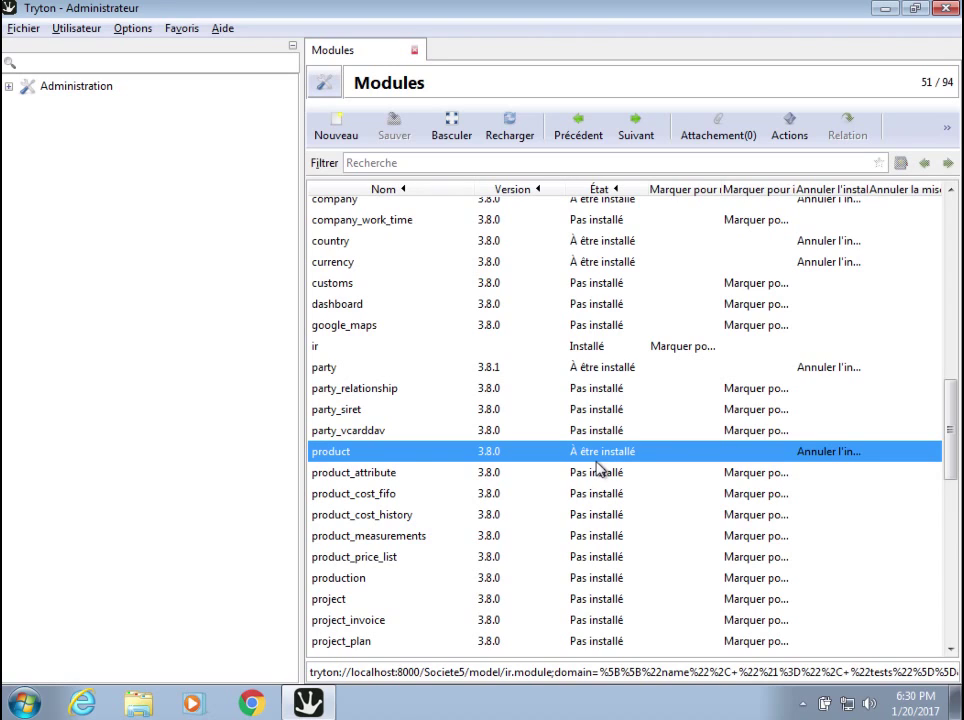
pyautogui.scroll(15, 598, 468)
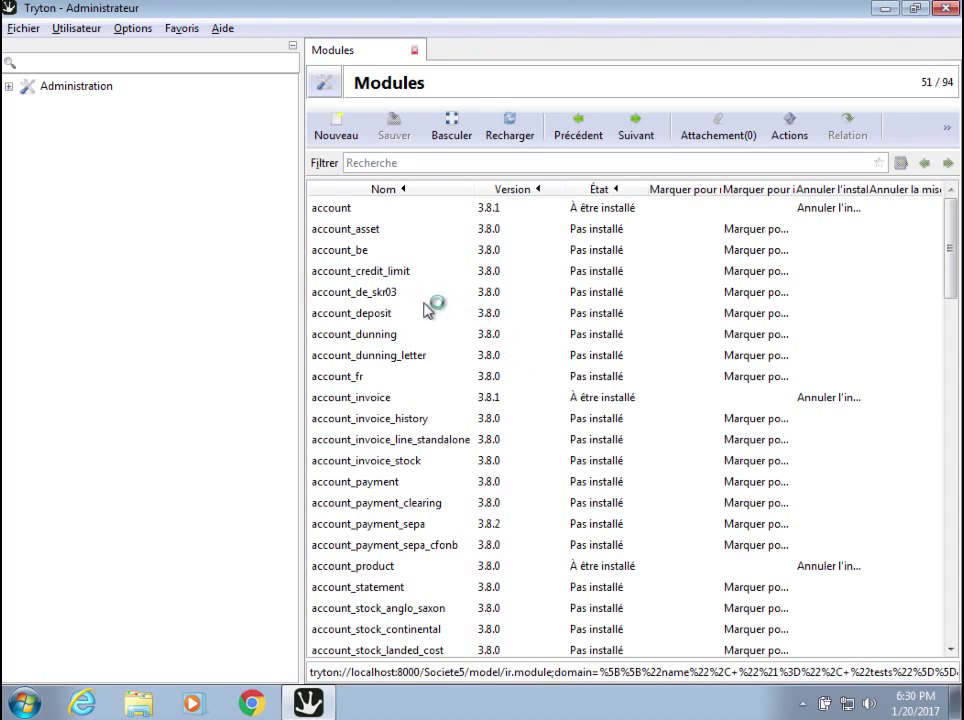
# Launch Administration > Modules > Installer / Mettre à jour les modules, listing the eight pending modules.
pyautogui.click(10, 89)
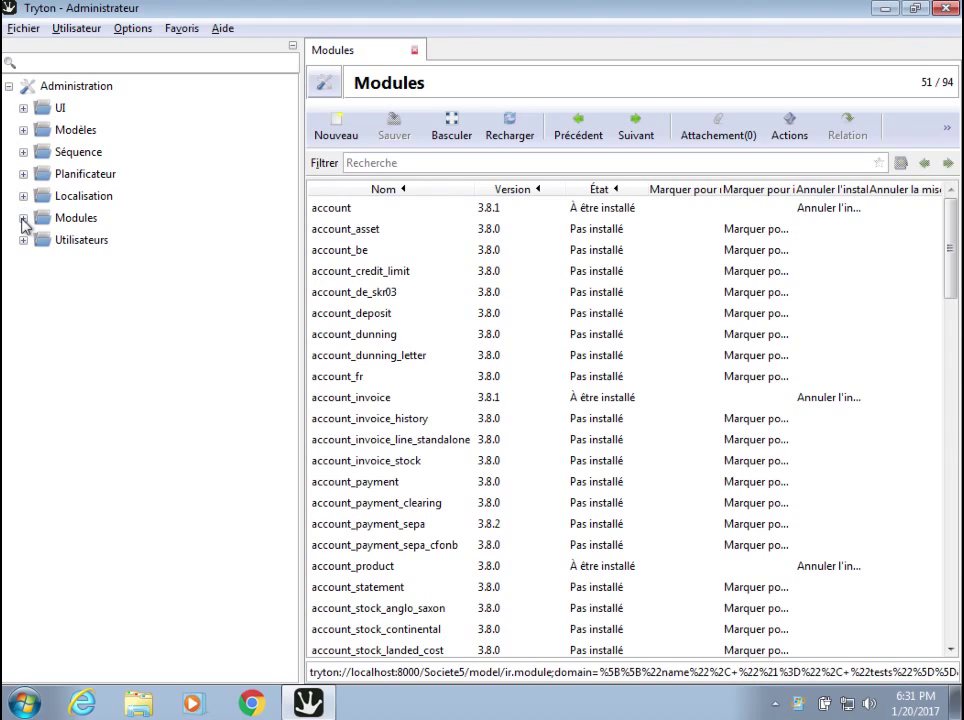
pyautogui.click(22, 219)
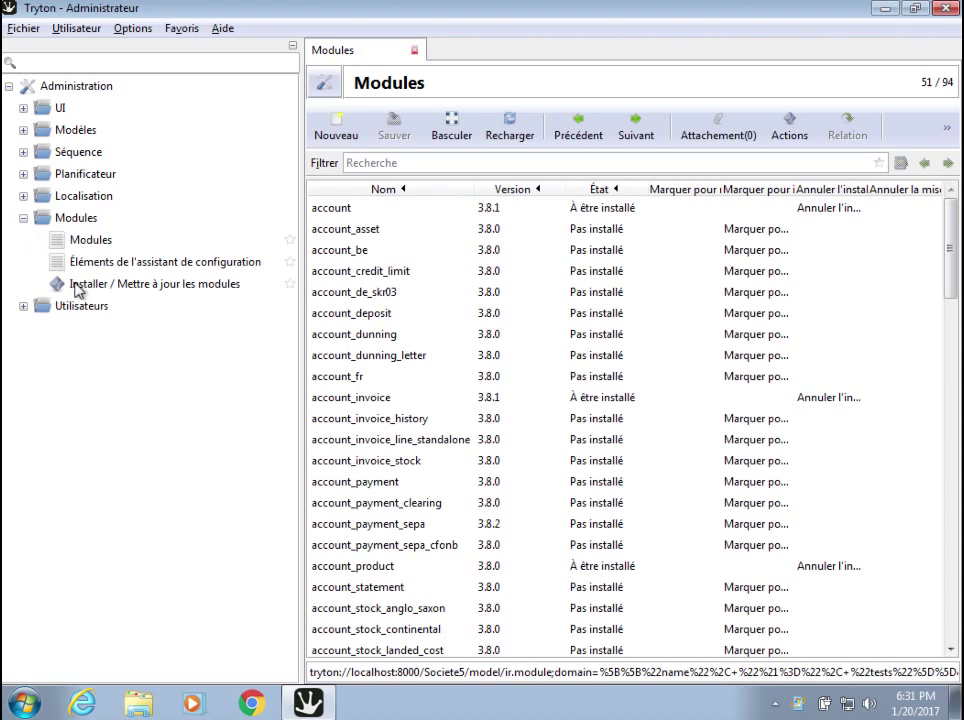
pyautogui.click(76, 286)
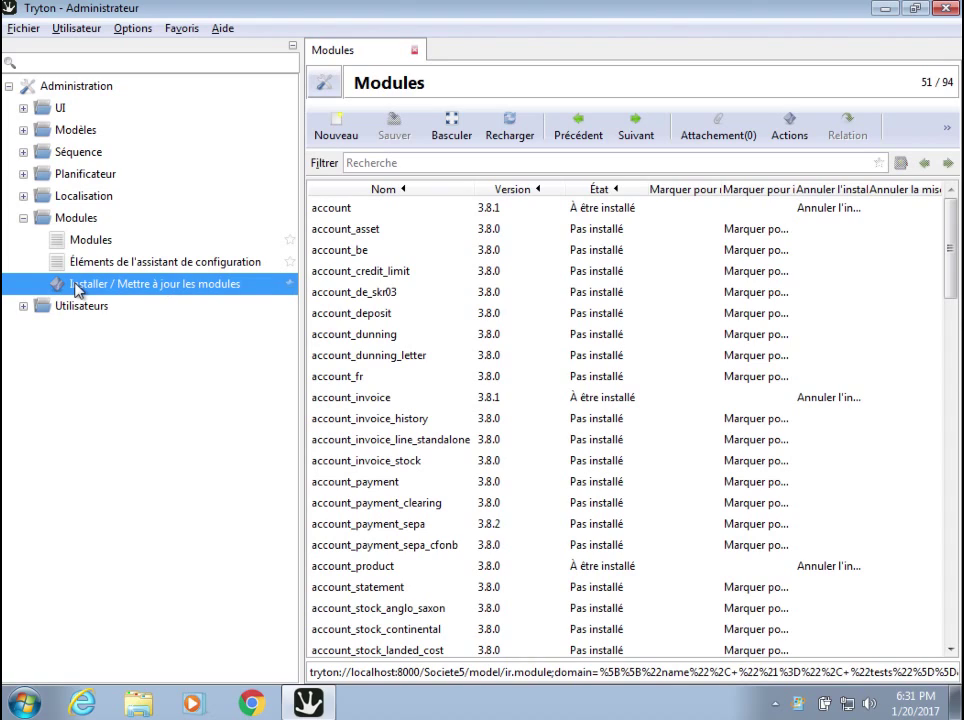
pyautogui.doubleClick(76, 286)
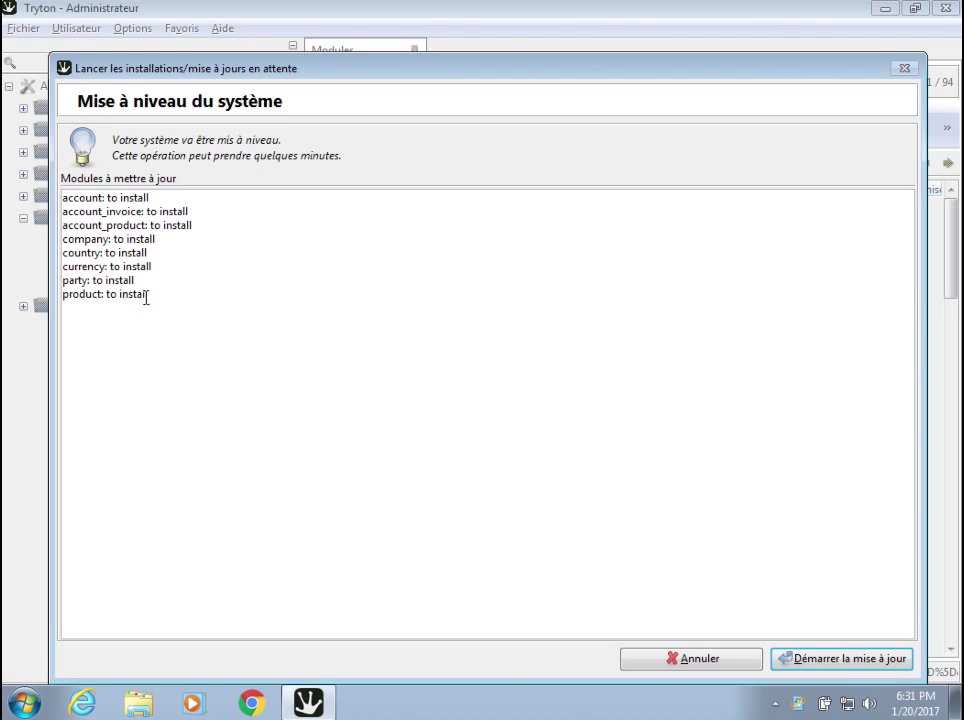
# Run the upgrade to install the eight pending modules.
pyautogui.click(806, 662)
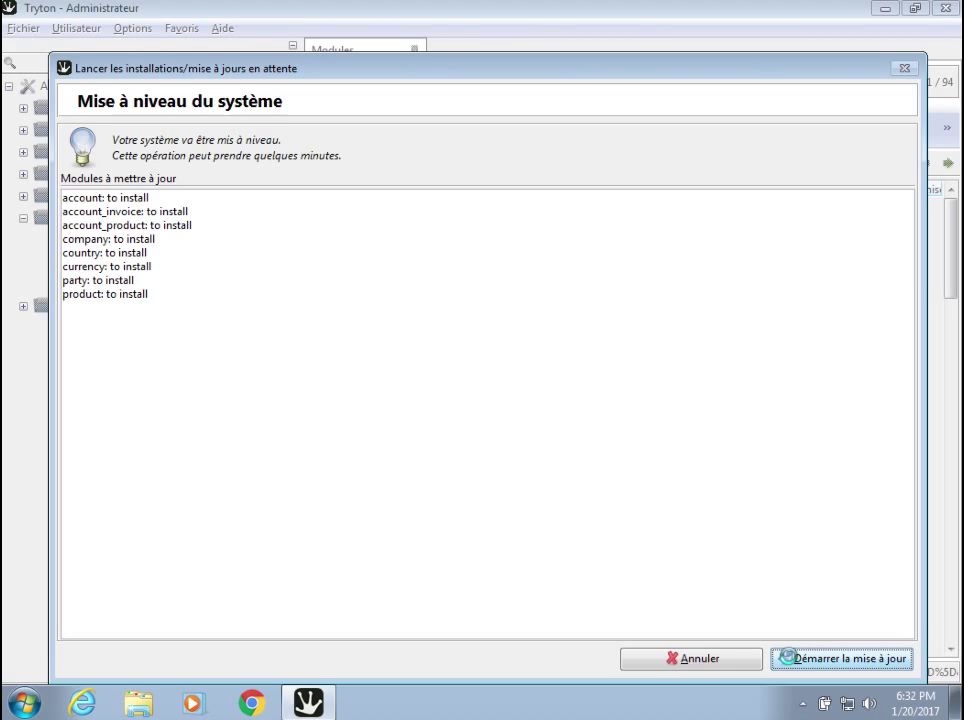
pyautogui.click(792, 660)
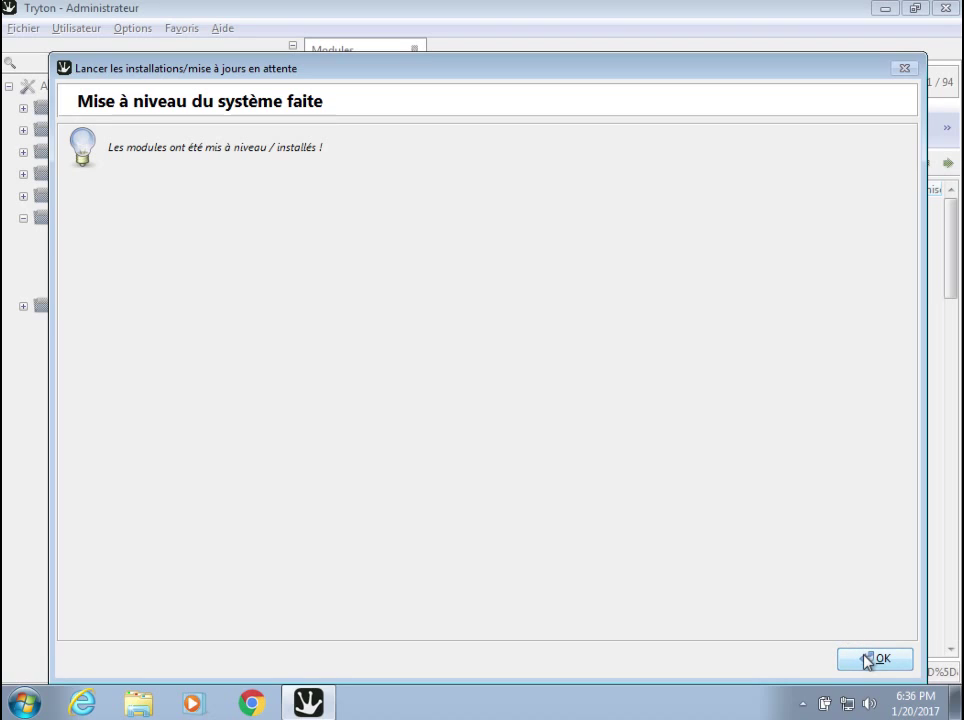
# Dismiss the upgrade-done and welcome notices to reach the Configuration société form.
pyautogui.click(862, 658)
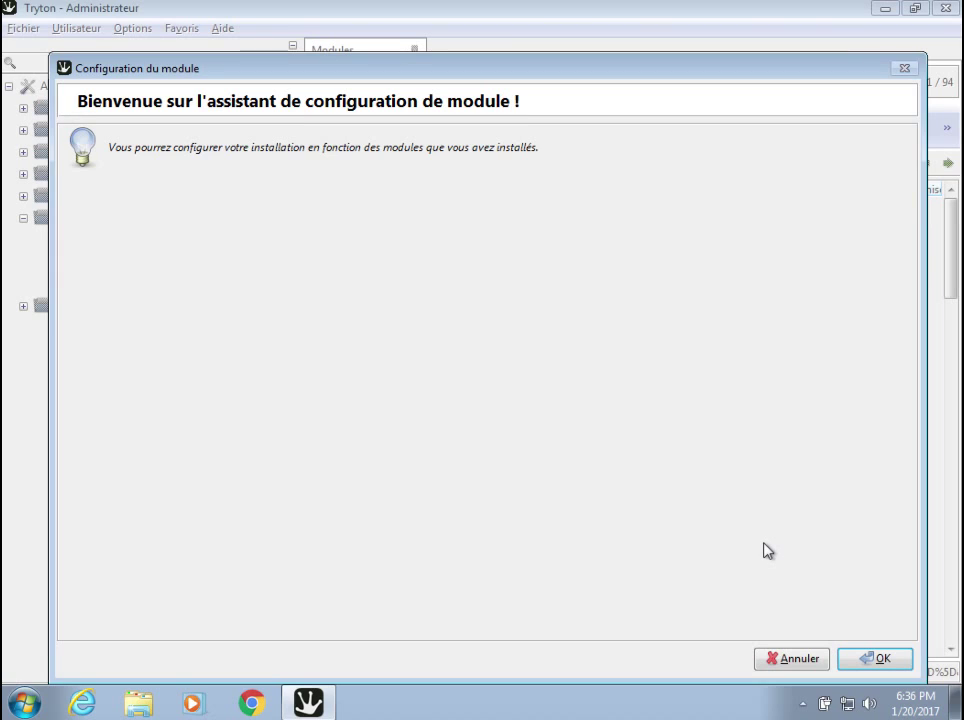
pyautogui.click(860, 660)
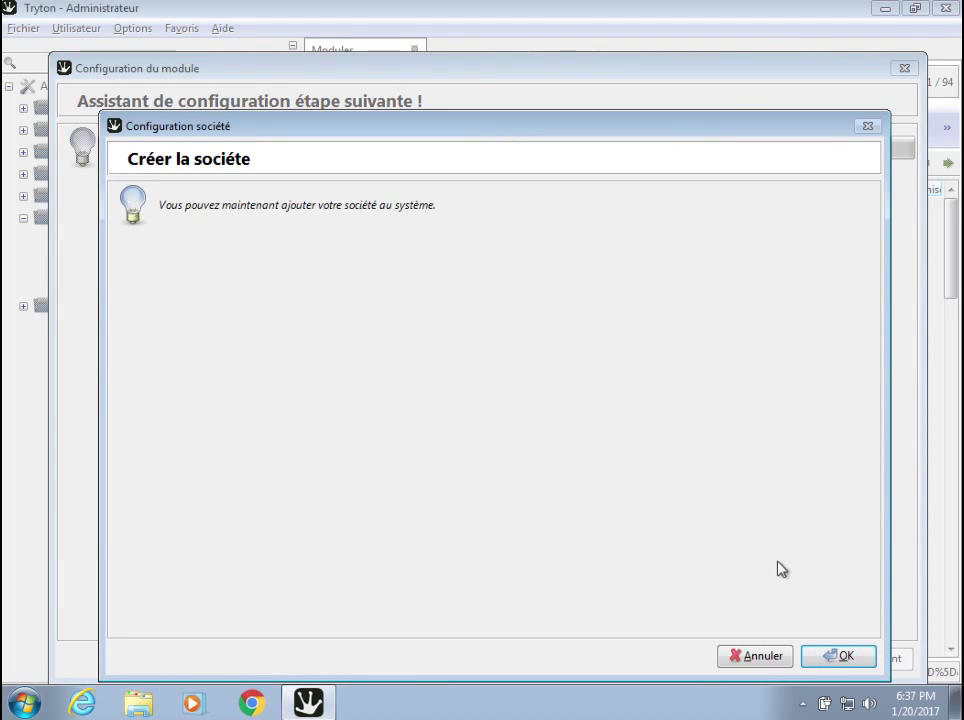
pyautogui.click(826, 657)
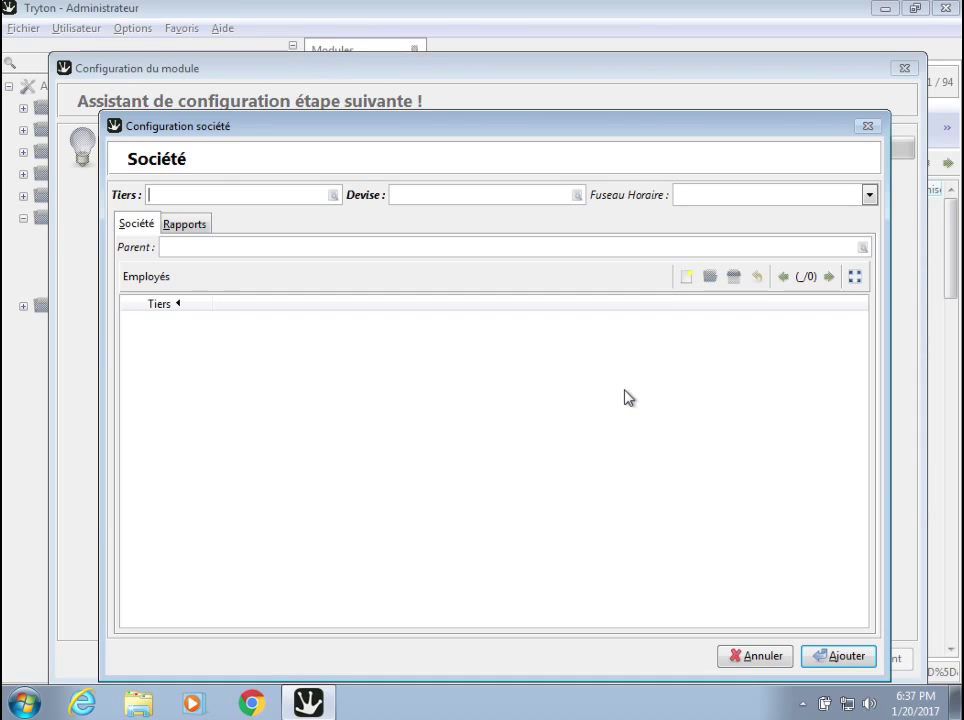
# Create a new party for the company and enter 'Societe 5' as its Nom.
pyautogui.write('Societe')
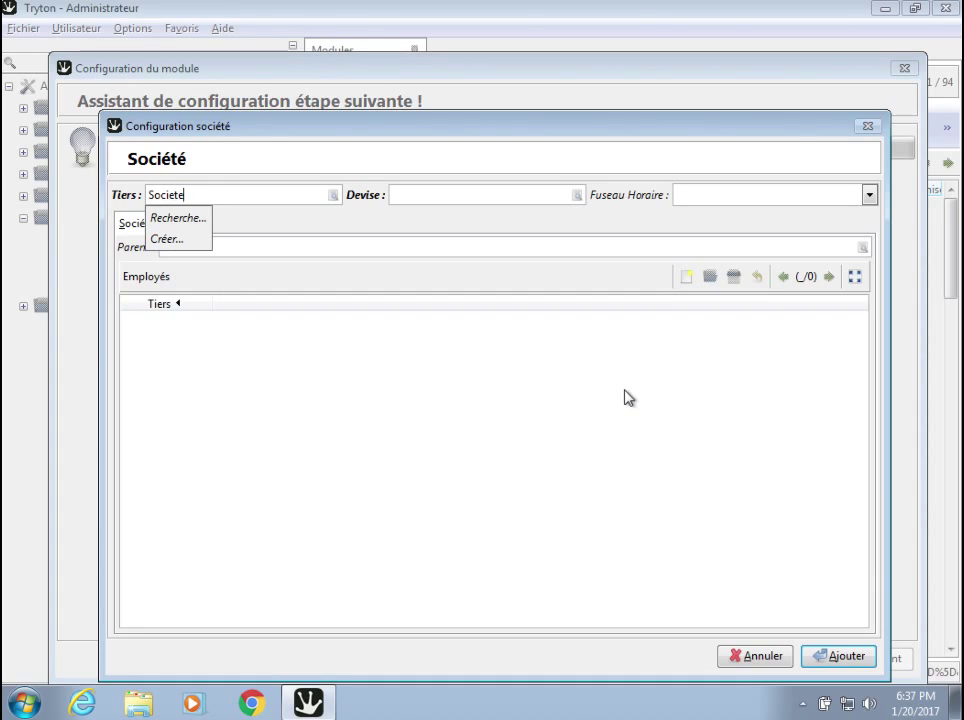
pyautogui.write('5')
pyautogui.click(170, 241)
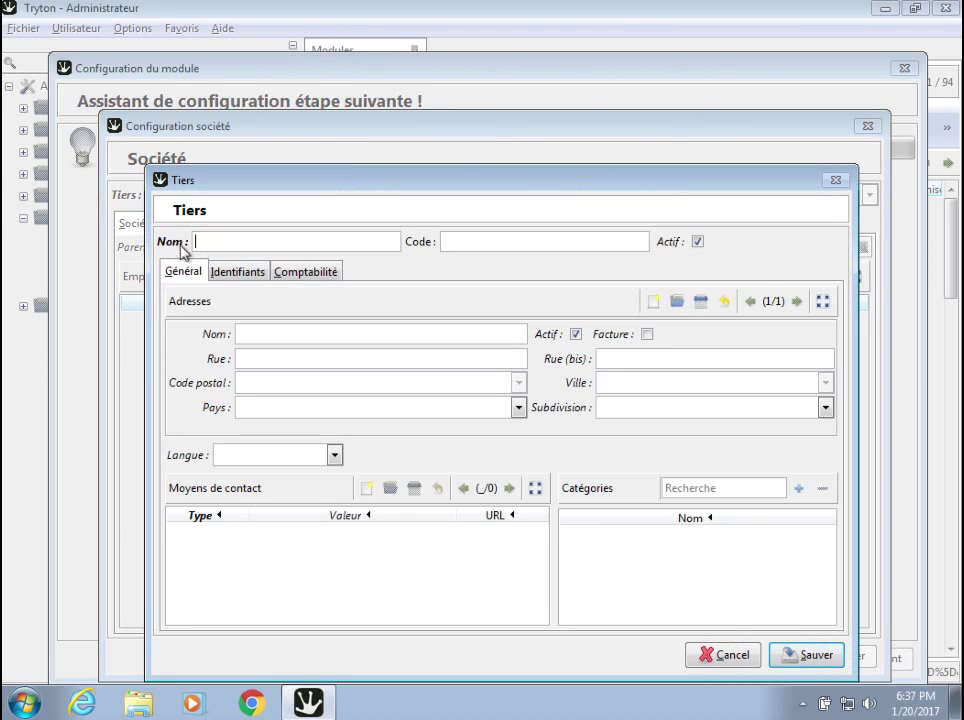
pyautogui.write('Societe 5')
pyautogui.click(458, 240)
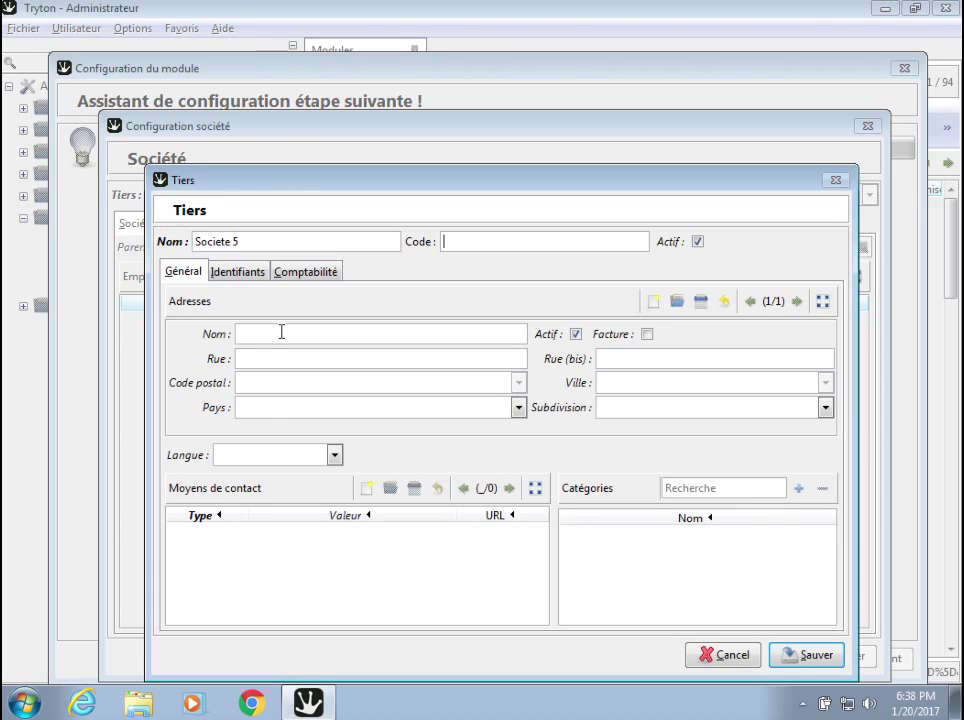
pyautogui.click(276, 355)
pyautogui.click(311, 382)
pyautogui.write('BP 7')
pyautogui.press('BackSpace')
pyautogui.write('98')
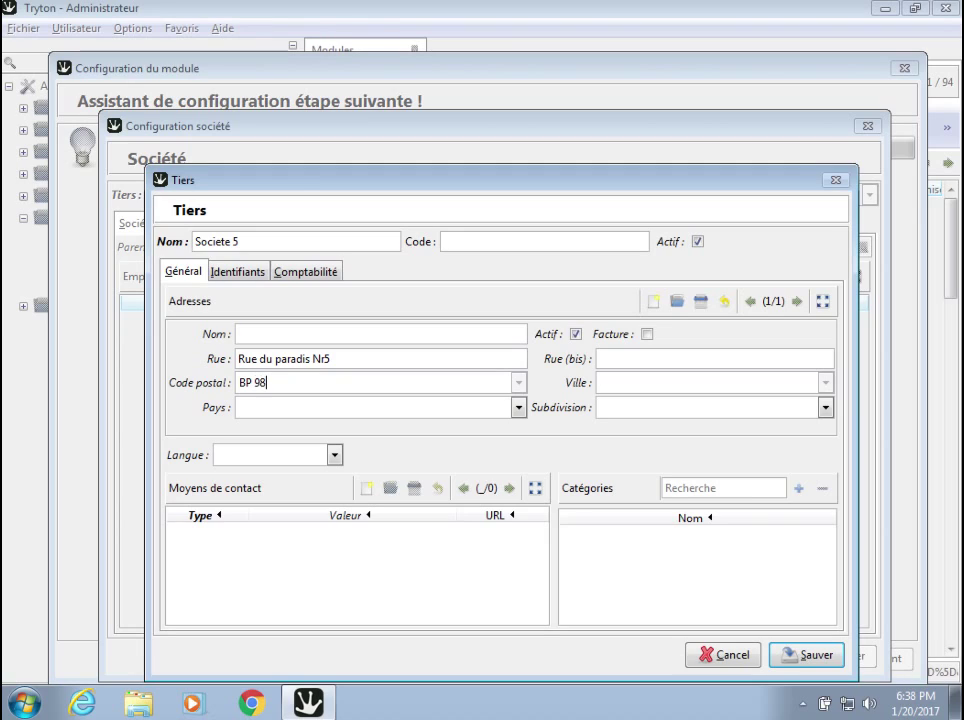
pyautogui.write('1')
pyautogui.click(312, 408)
pyautogui.write('Gabon')
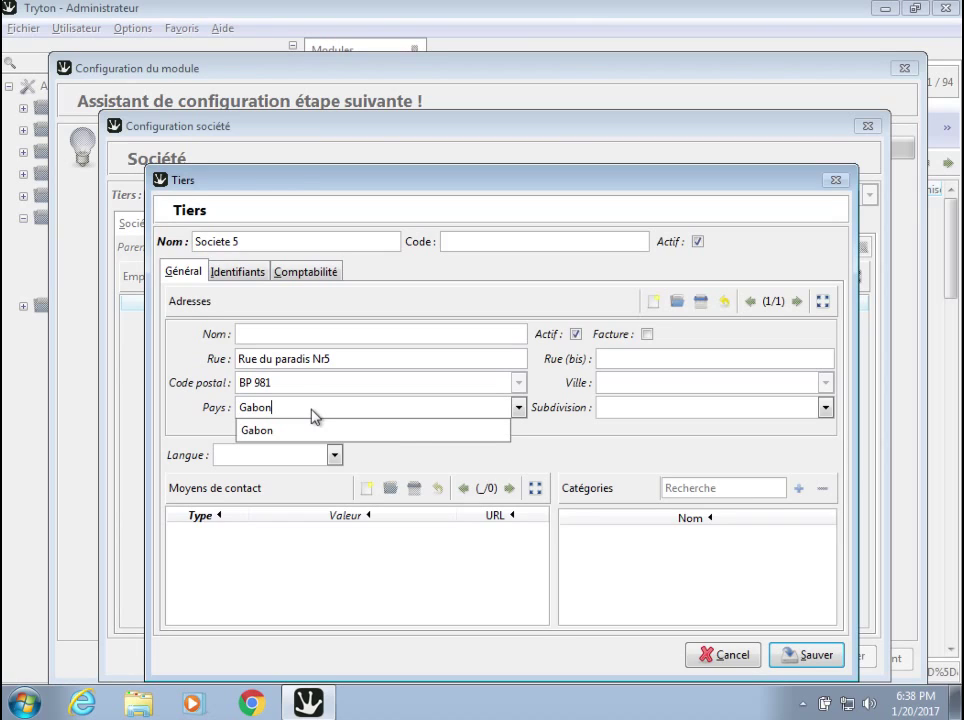
pyautogui.click(342, 429)
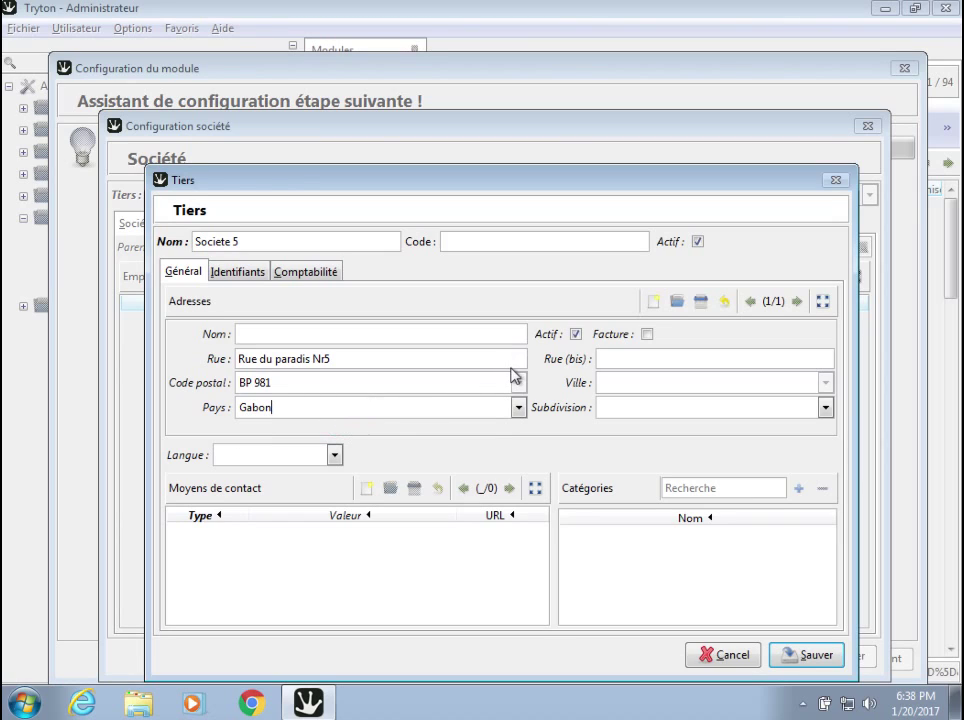
# Set city Libreville, subdivision Estuaire and the party language Français.
pyautogui.click(629, 381)
pyautogui.write('Libreville')
pyautogui.click(645, 405)
pyautogui.write('est')
pyautogui.click(634, 427)
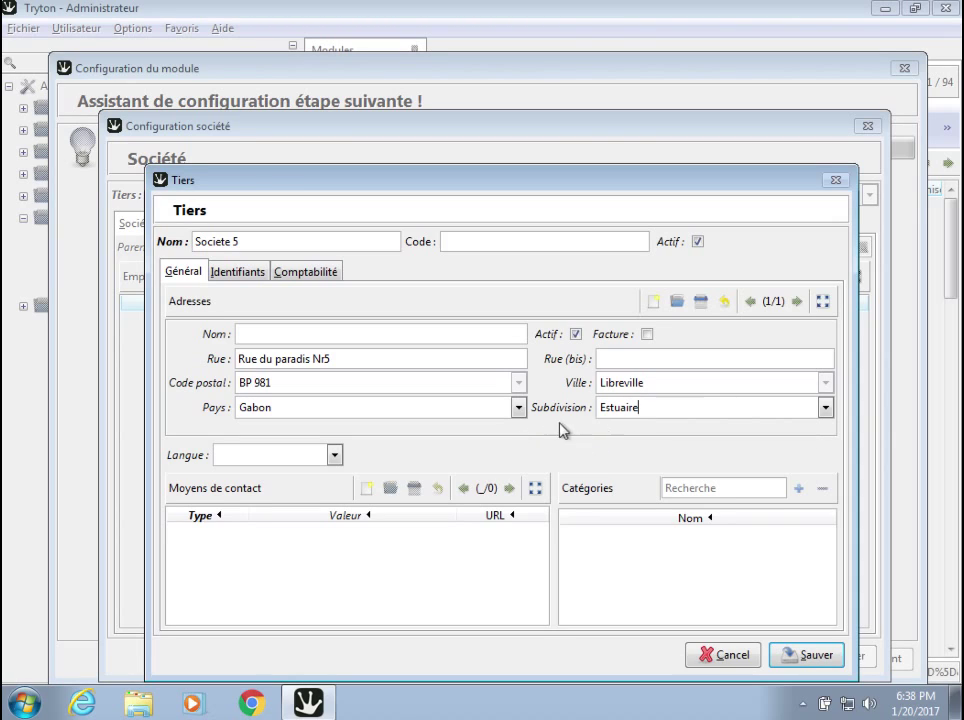
pyautogui.click(825, 408)
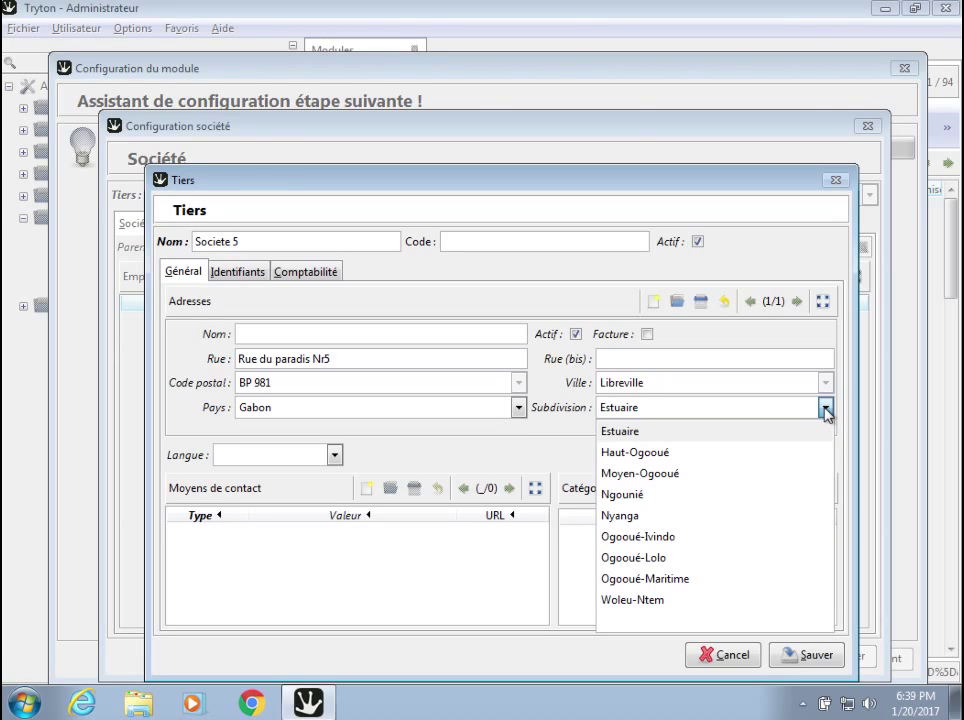
pyautogui.click(826, 411)
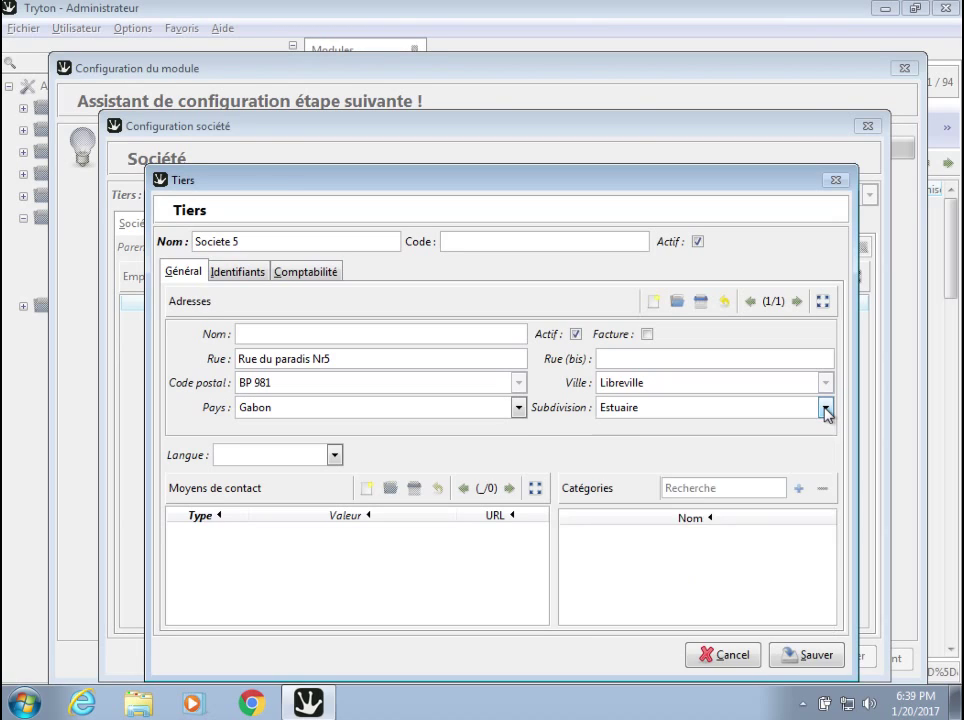
pyautogui.click(334, 456)
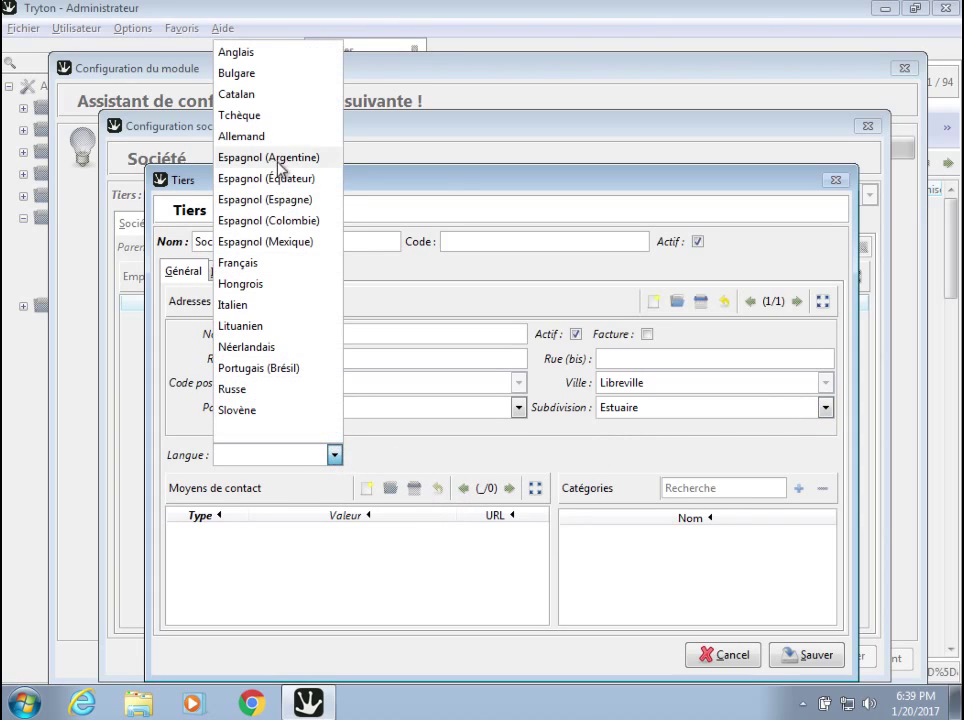
pyautogui.click(270, 263)
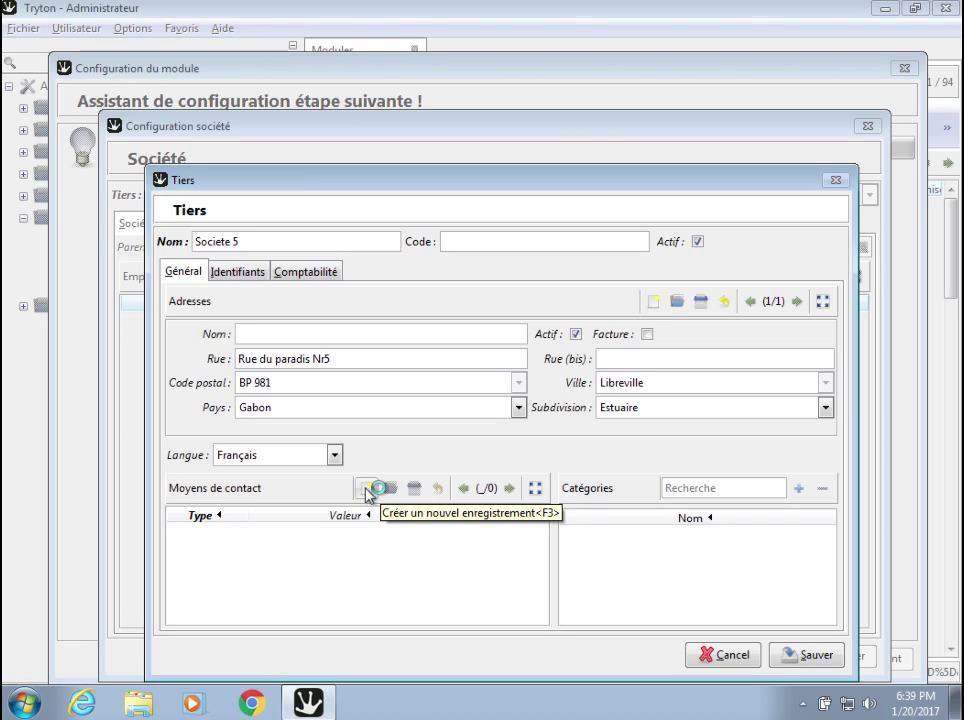
pyautogui.click(367, 490)
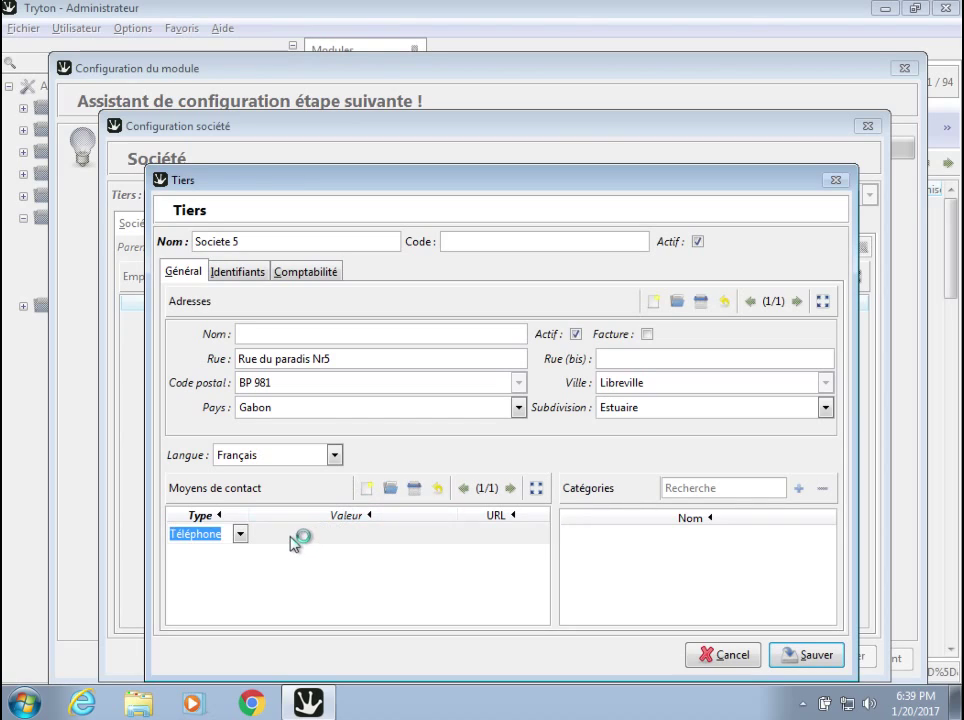
pyautogui.click(240, 535)
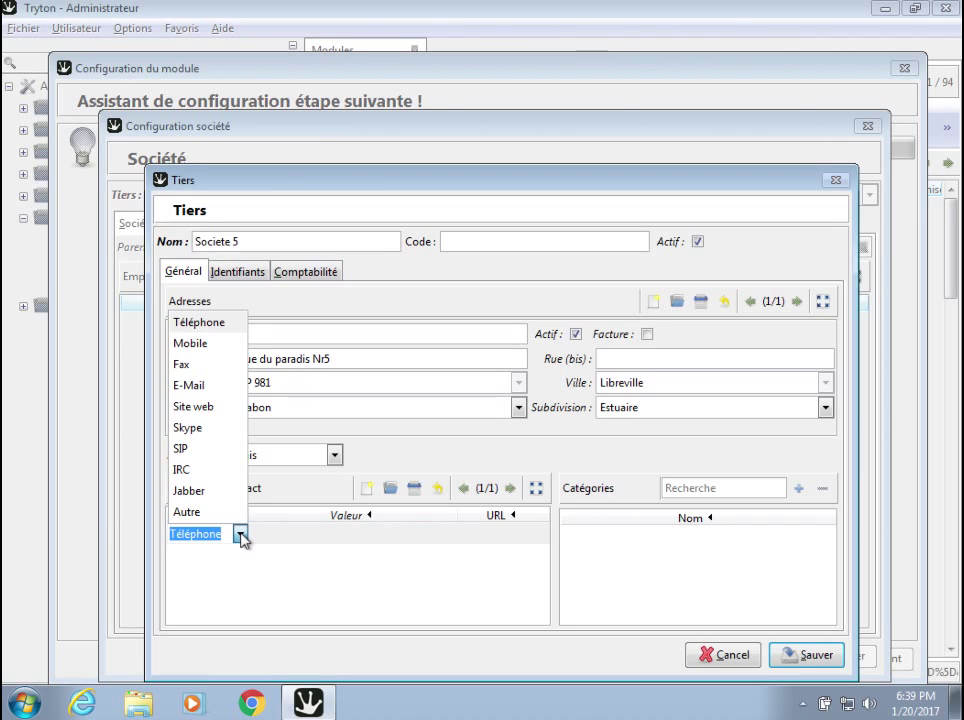
pyautogui.click(212, 410)
pyautogui.click(288, 537)
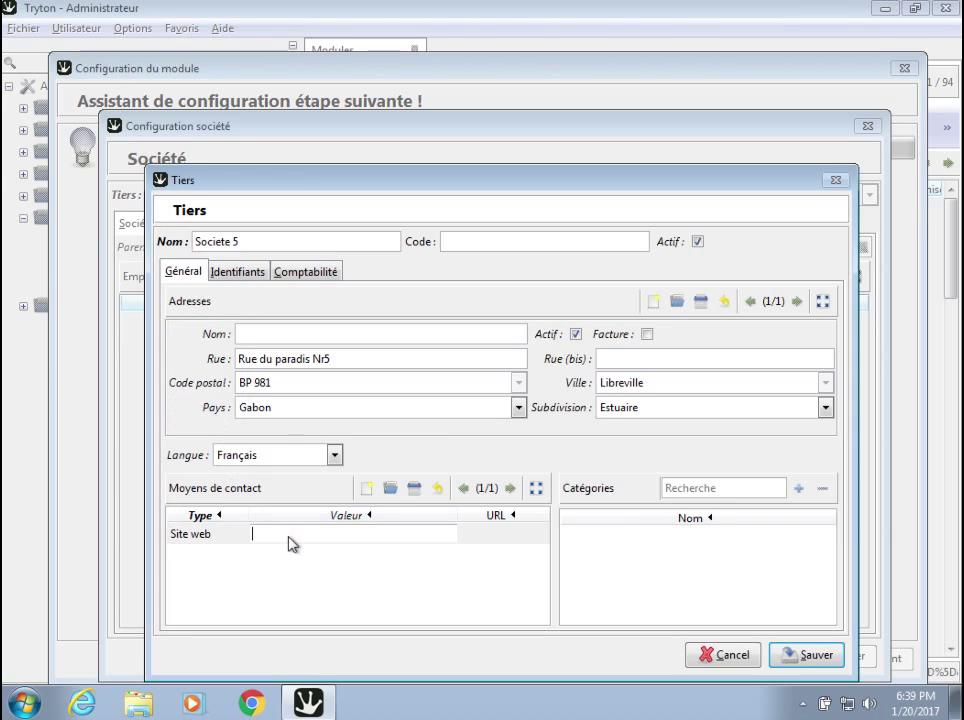
pyautogui.write('www.societe5.com')
pyautogui.moveTo(357, 536); pyautogui.dragTo(277, 536)
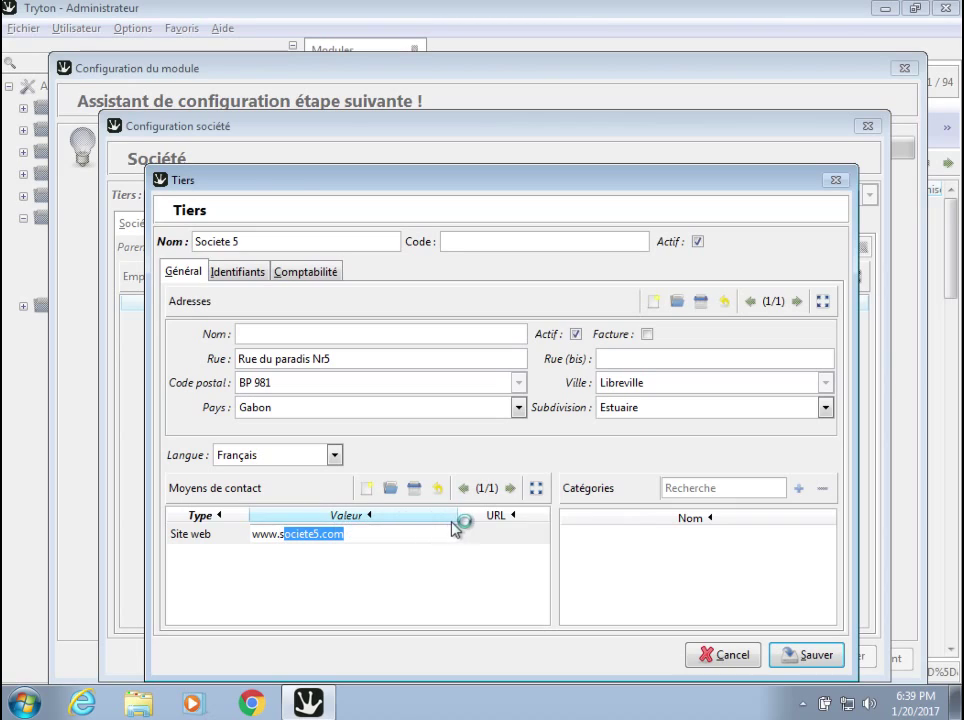
pyautogui.click(482, 533)
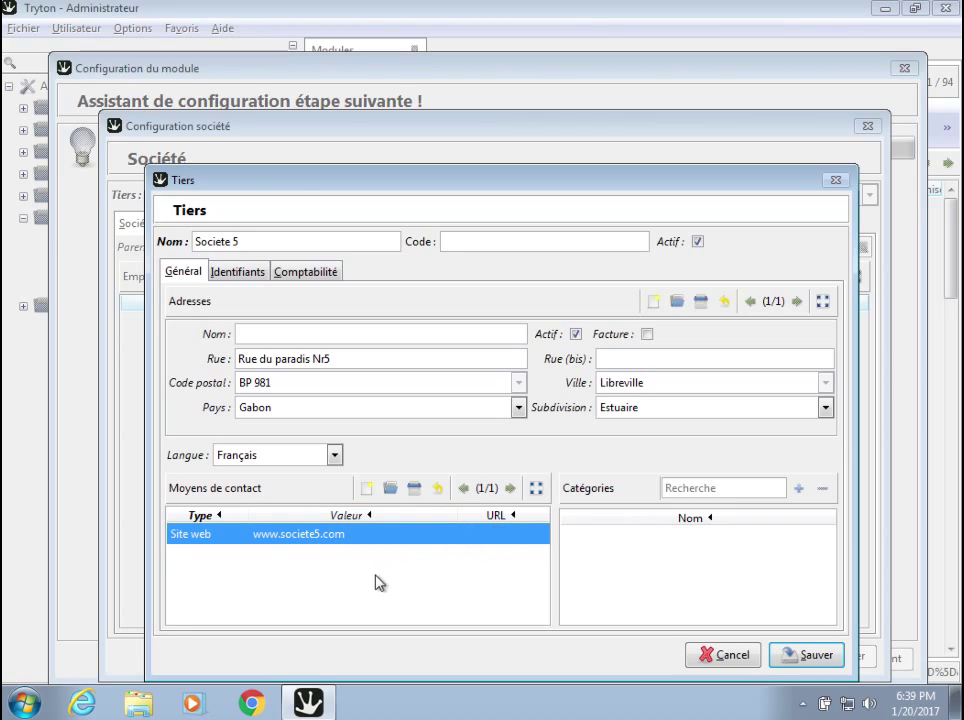
# Add a Téléphone contact with the company's phone number.
pyautogui.click(367, 489)
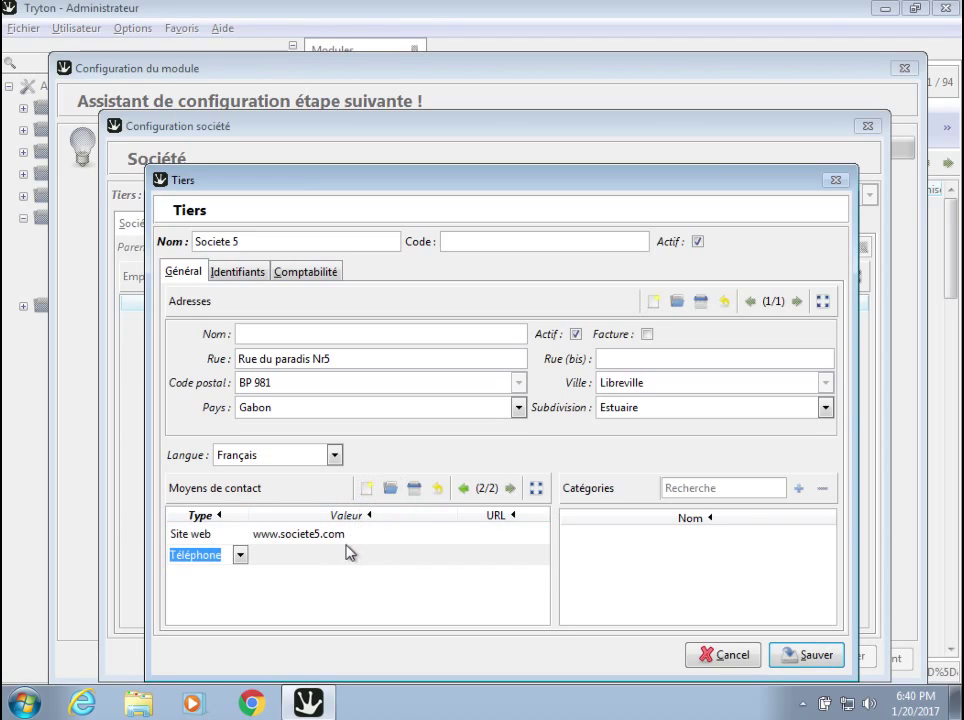
pyautogui.click(283, 551)
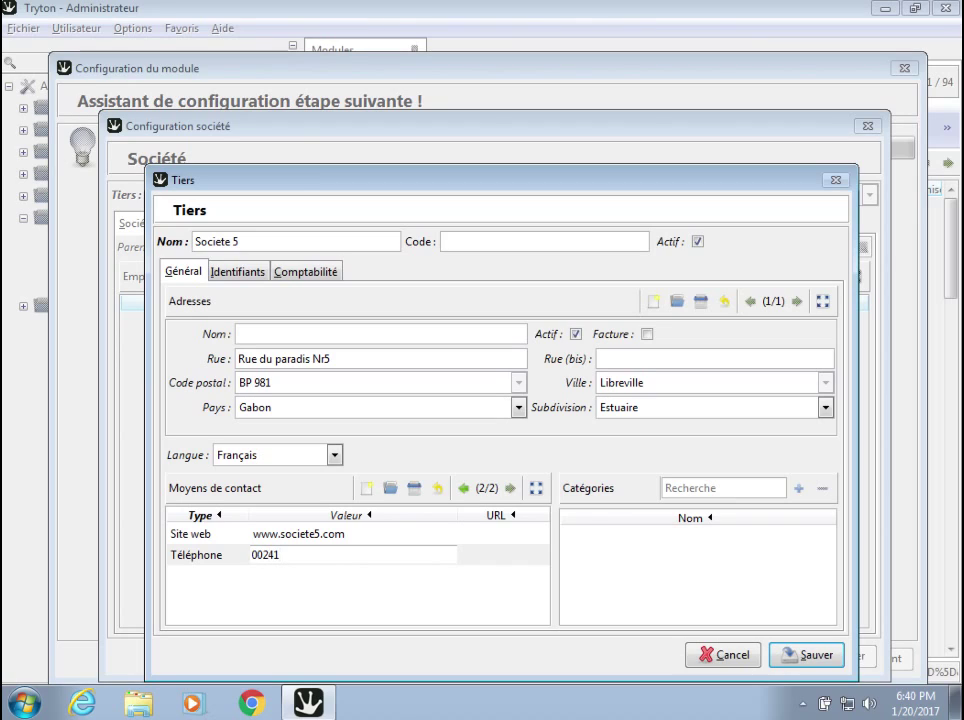
pyautogui.click(379, 580)
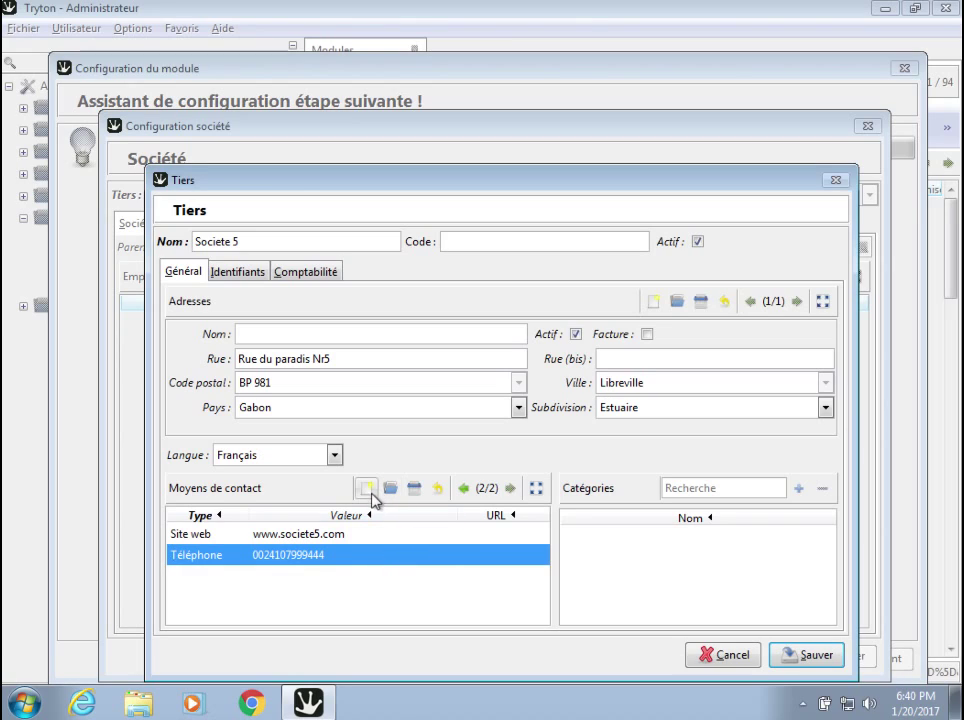
# Add an E-Mail contact with the company's e-mail address.
pyautogui.click(368, 489)
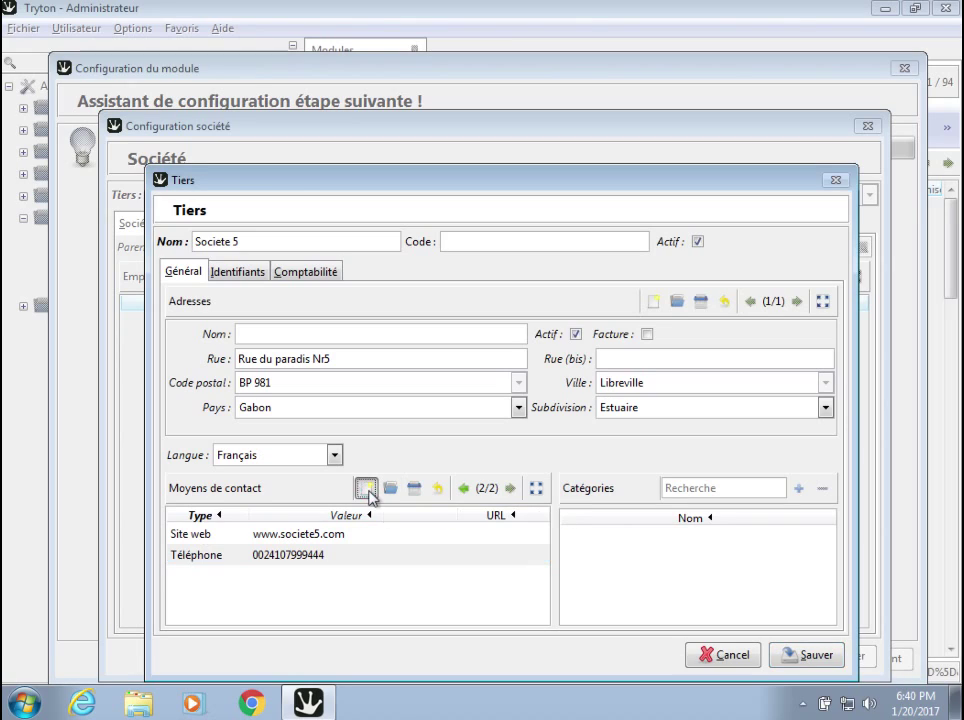
pyautogui.click(240, 576)
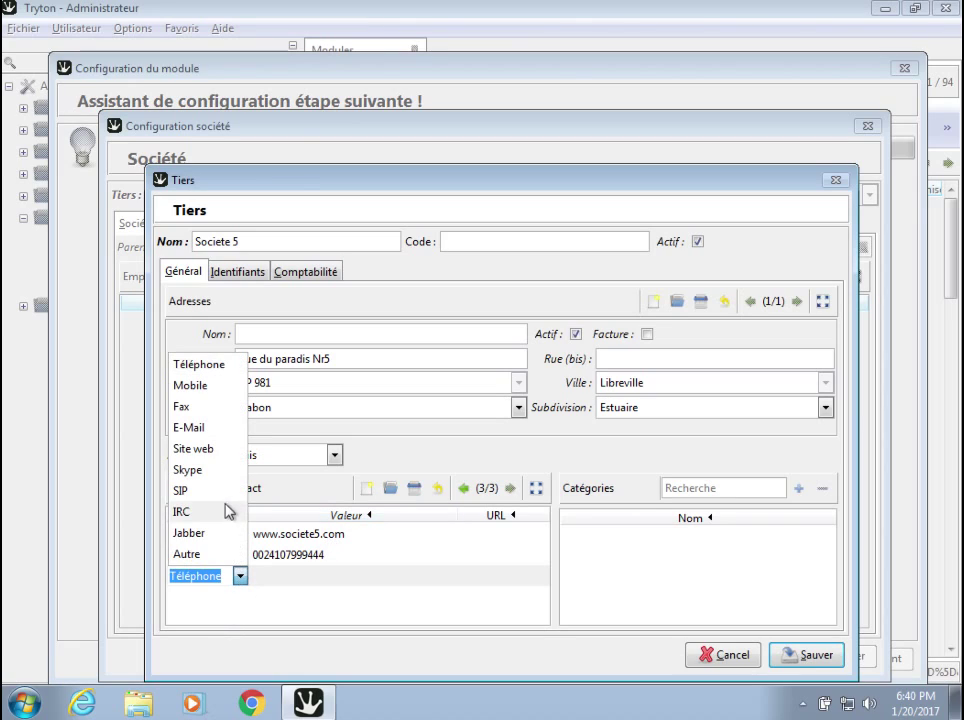
pyautogui.click(226, 430)
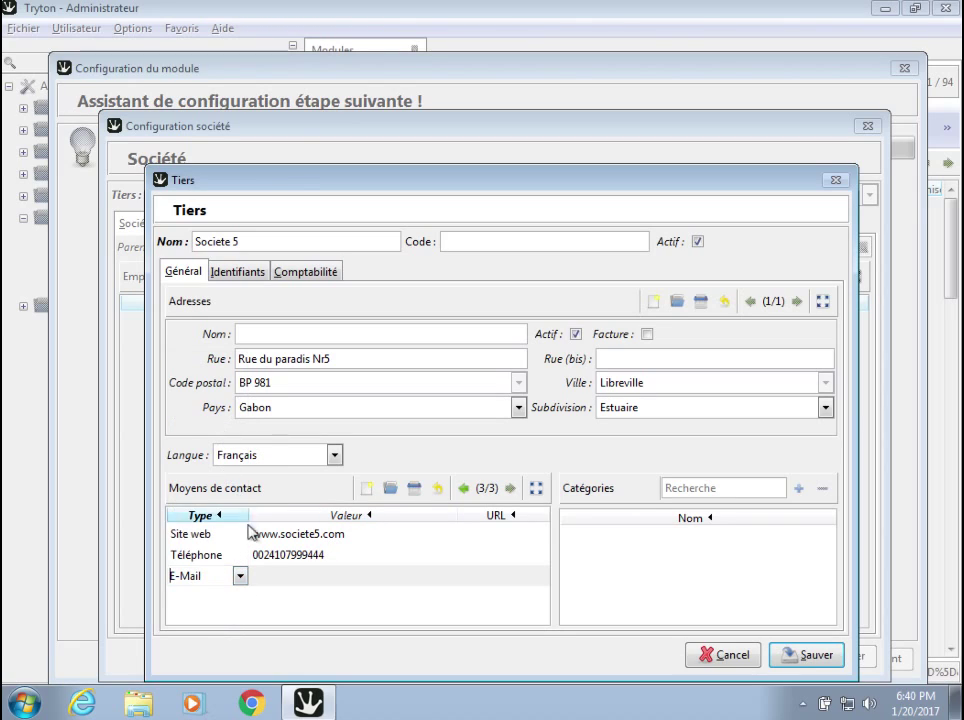
pyautogui.click(286, 576)
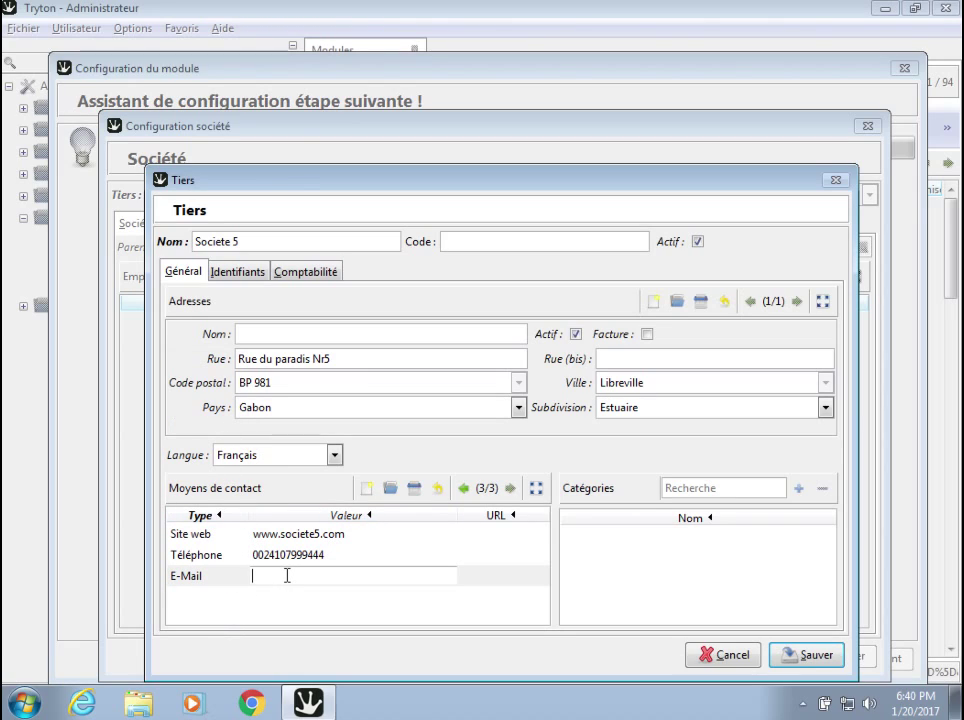
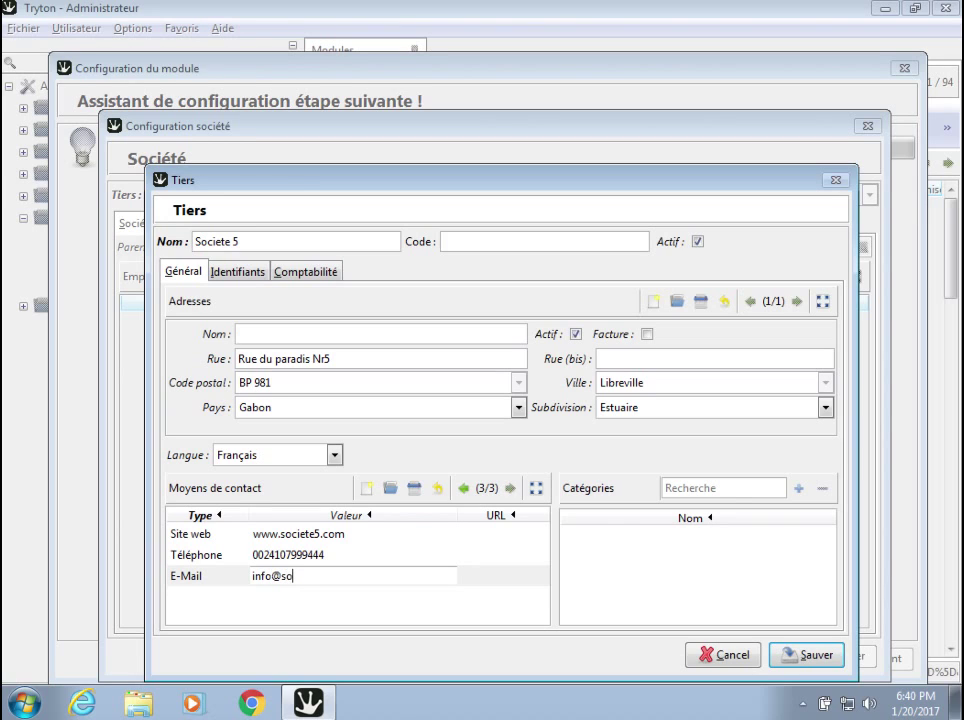
pyautogui.click(305, 272)
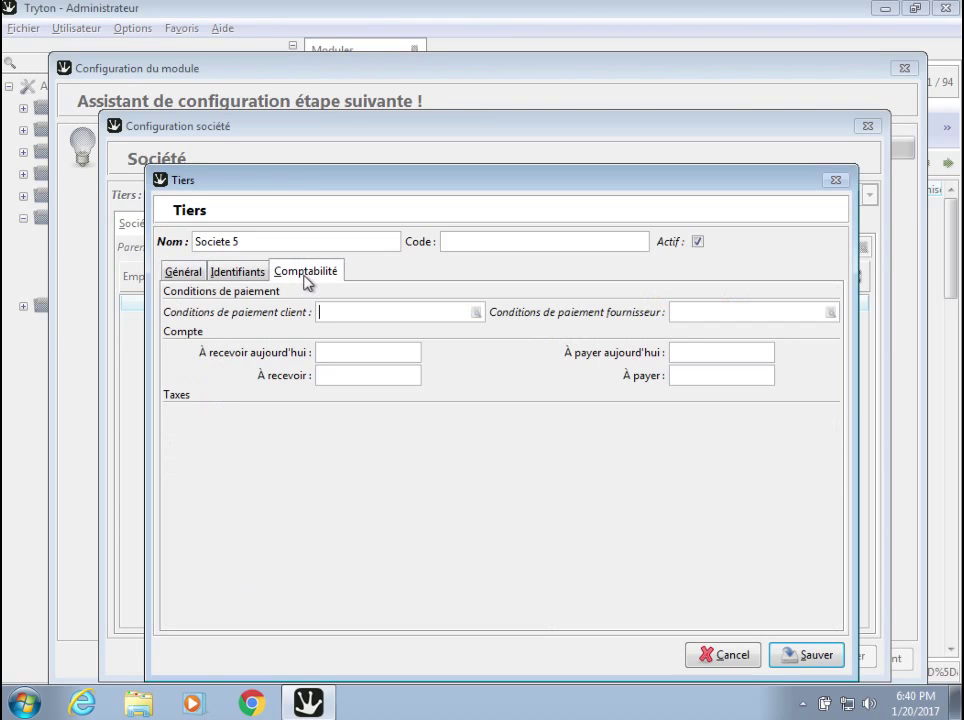
# Search the Conditions de paiement client field, which shows no payment terms yet.
pyautogui.click(375, 313)
pyautogui.click(476, 313)
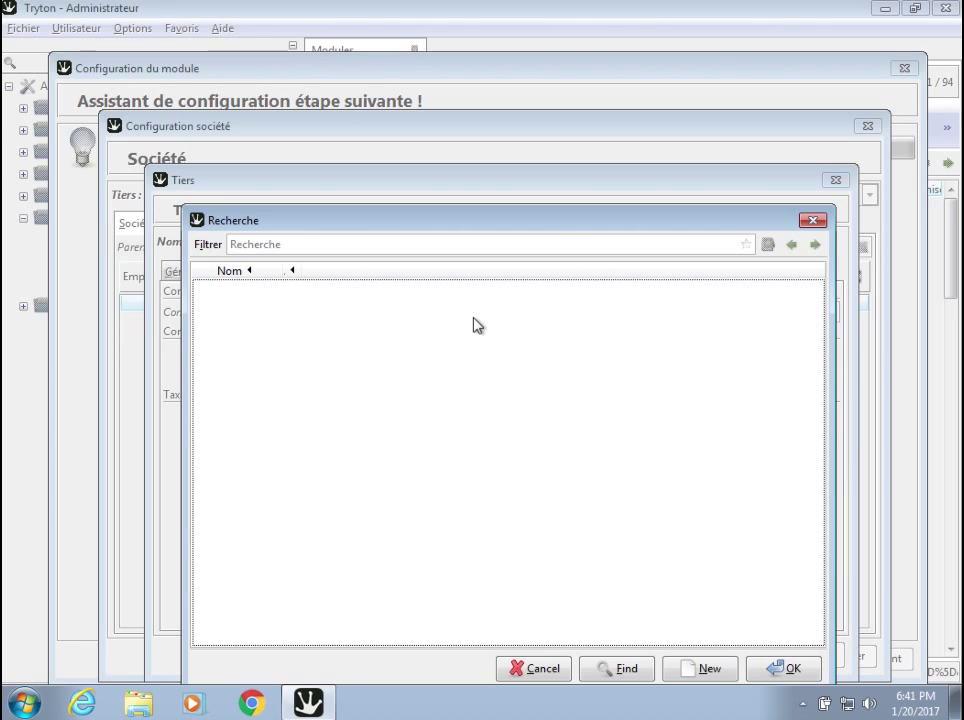
# Create a new payment term named '30 Jours' and add a line to it.
pyautogui.click(486, 245)
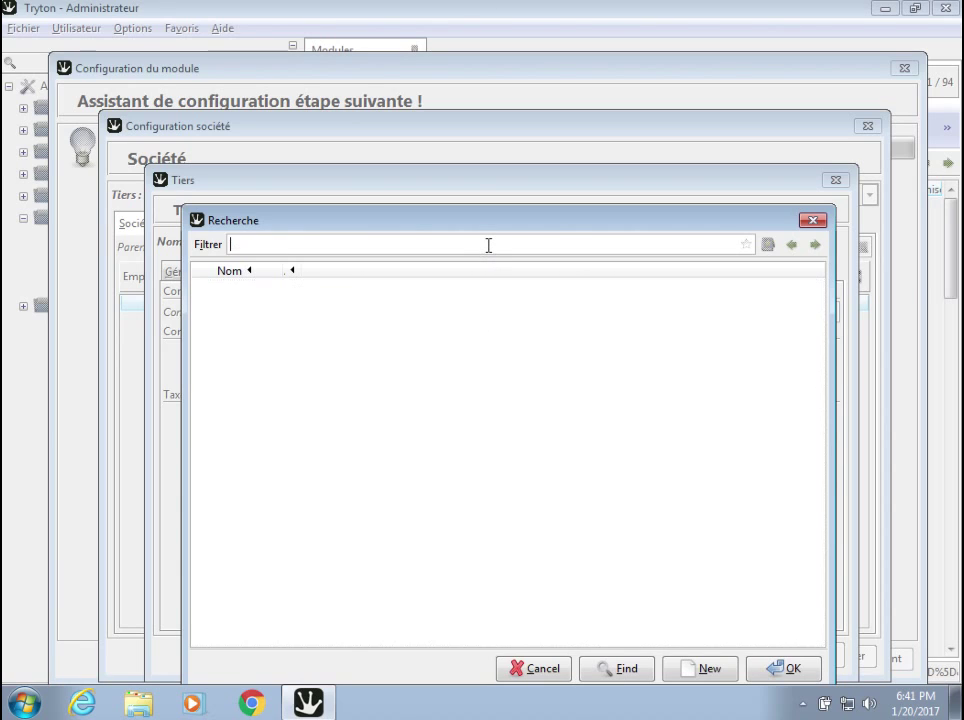
pyautogui.click(700, 668)
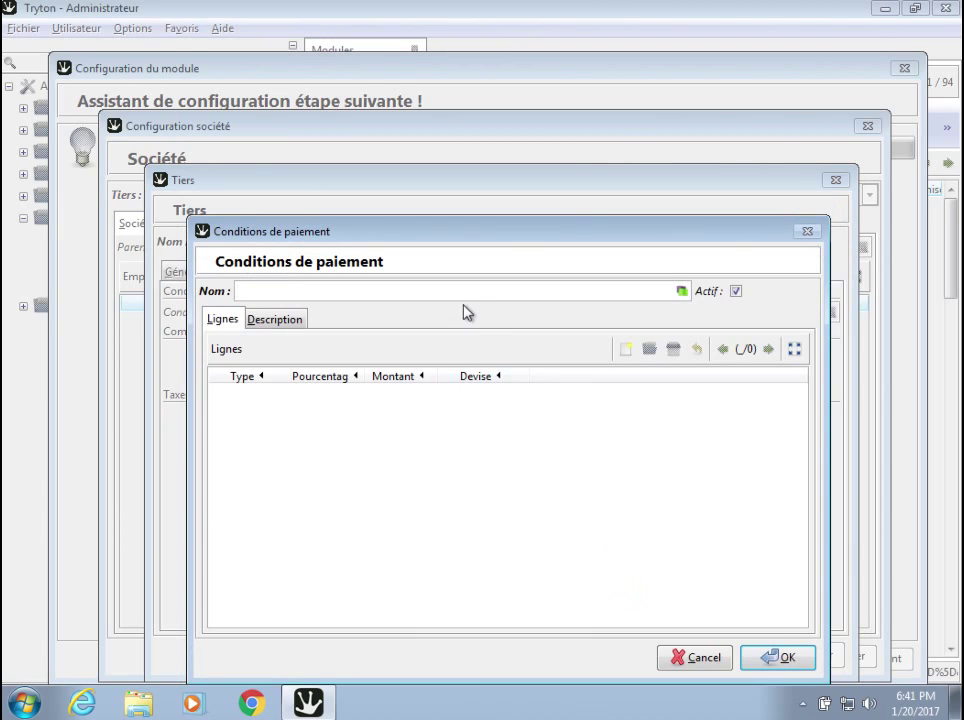
pyautogui.write('30 Jours')
pyautogui.click(627, 350)
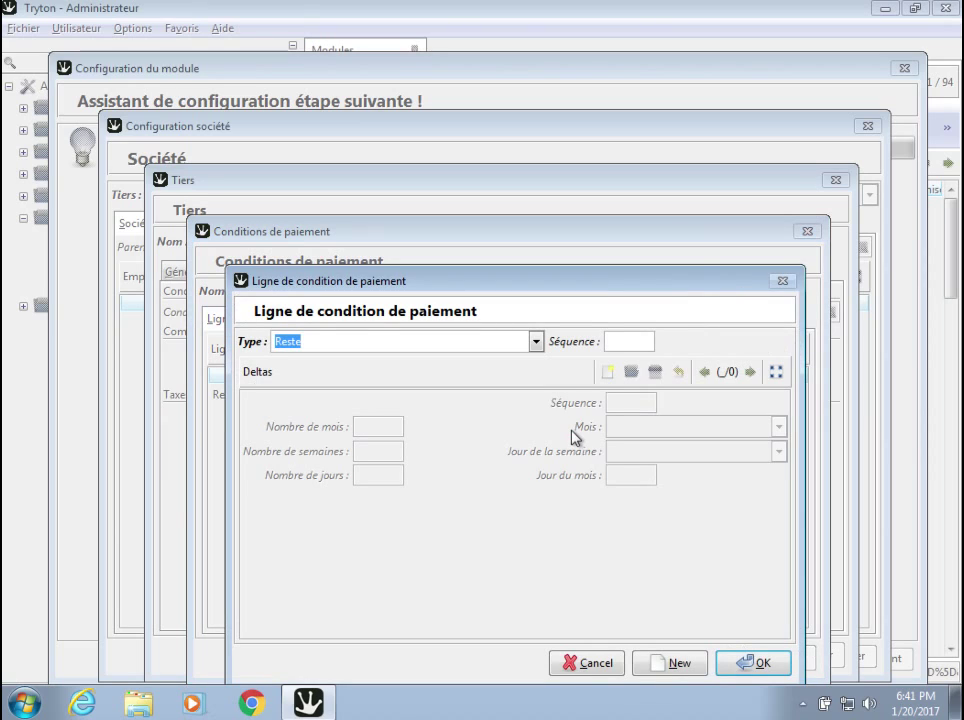
# Keep the line type Reste, add a delta of 30 days, and confirm the line.
pyautogui.click(537, 342)
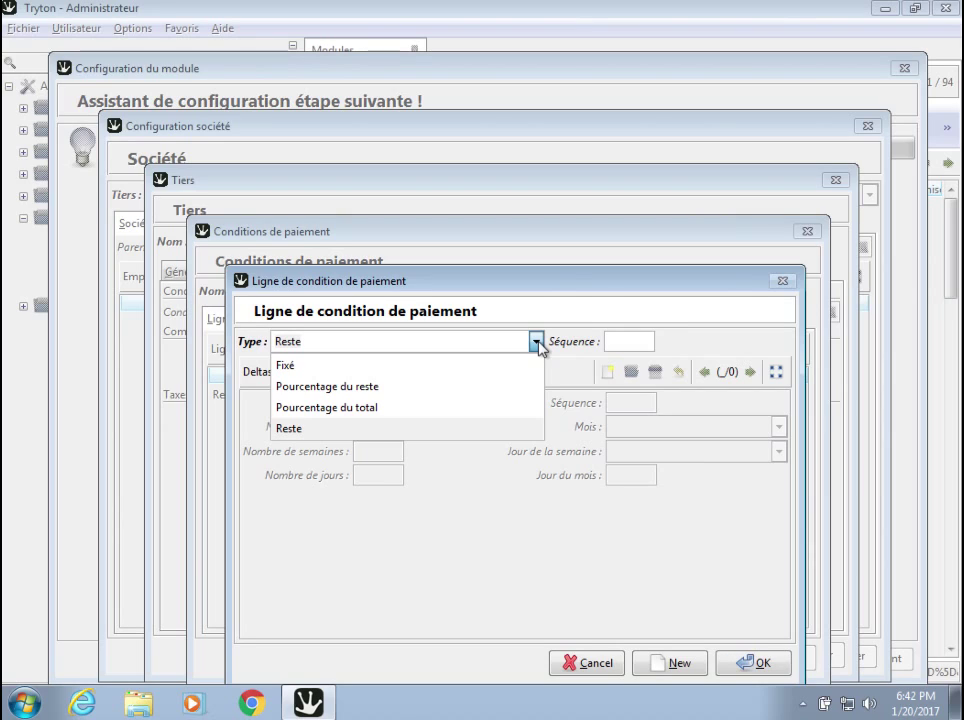
pyautogui.click(537, 342)
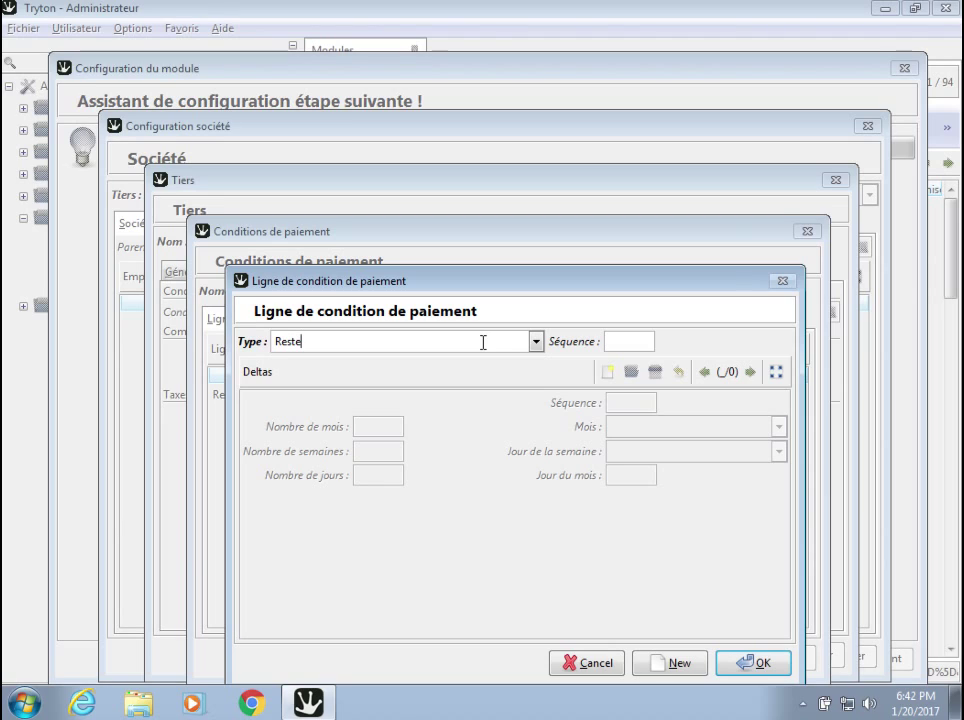
pyautogui.click(607, 373)
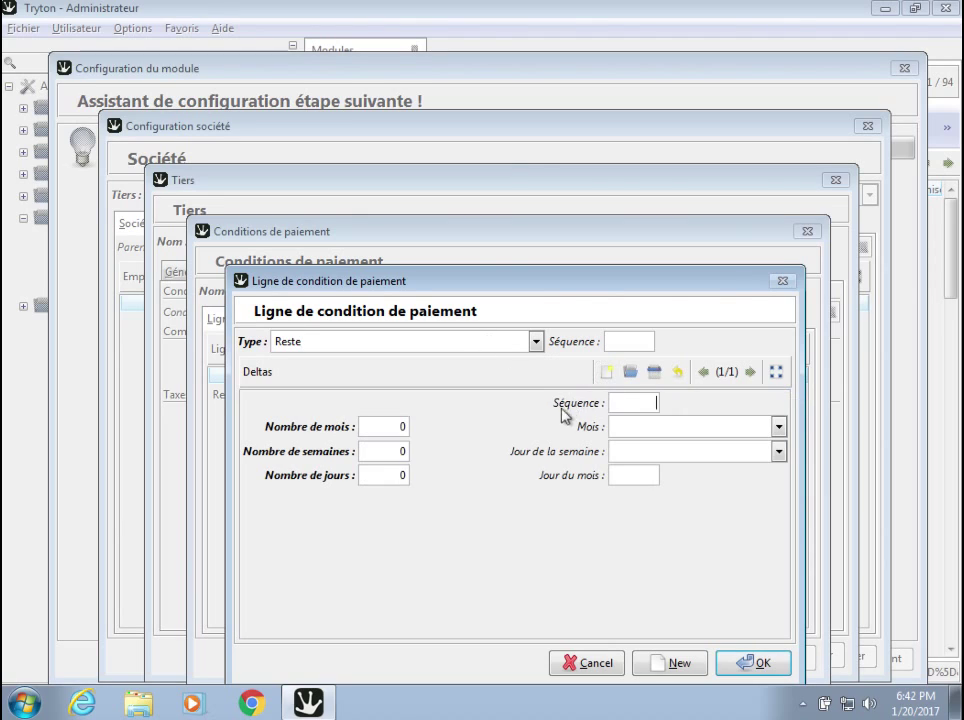
pyautogui.click(403, 475)
pyautogui.write('30')
pyautogui.click(752, 663)
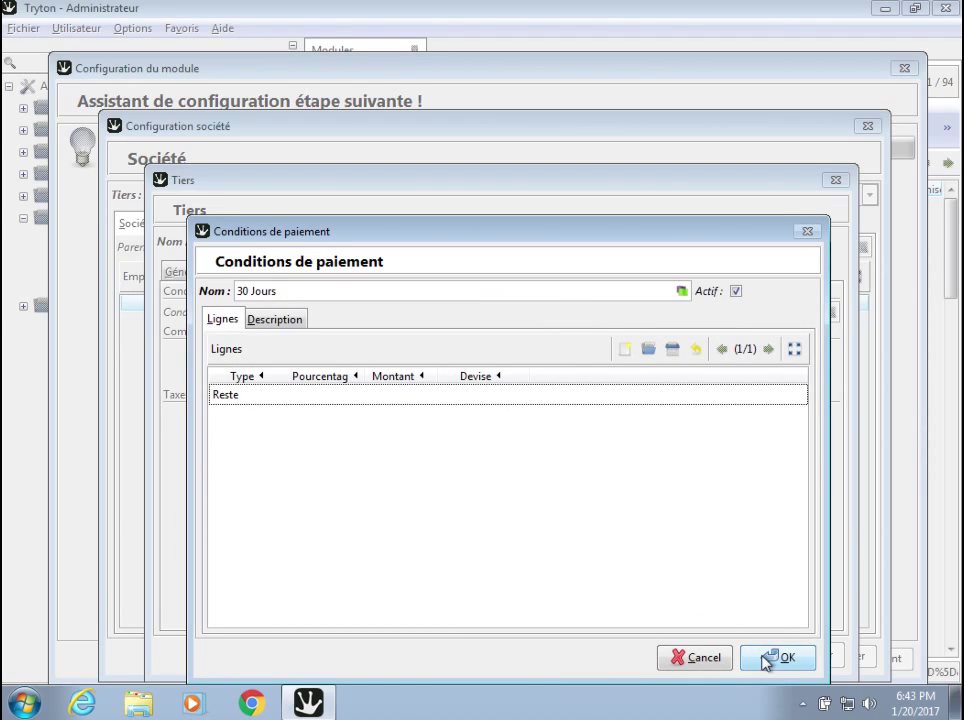
# Save the 30 Jours term and also choose it as the supplier payment term.
pyautogui.click(768, 659)
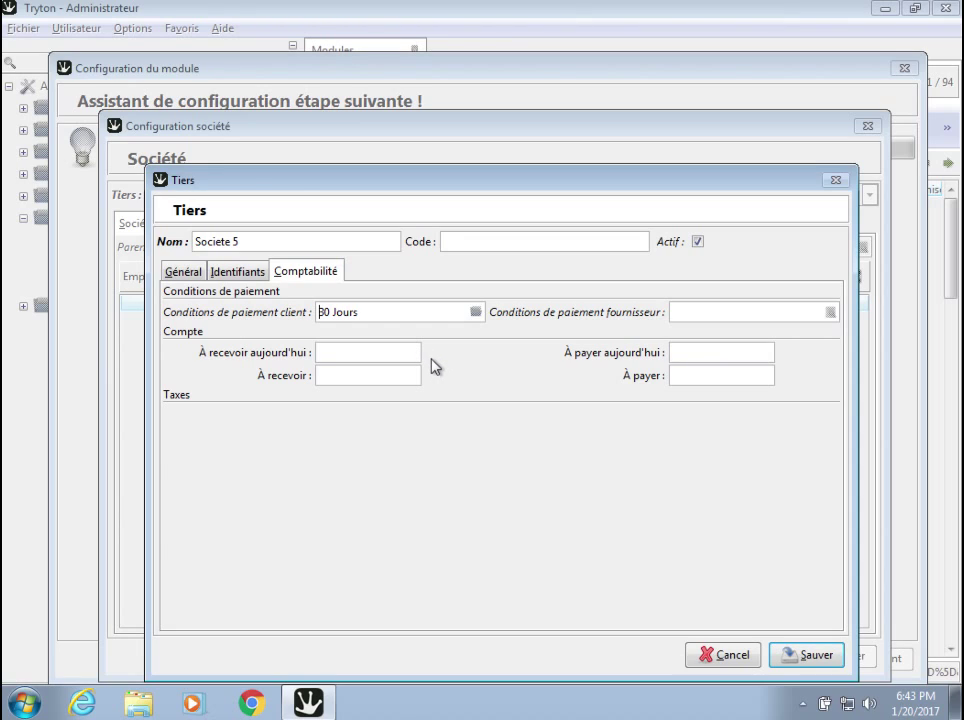
pyautogui.click(704, 308)
pyautogui.write('30')
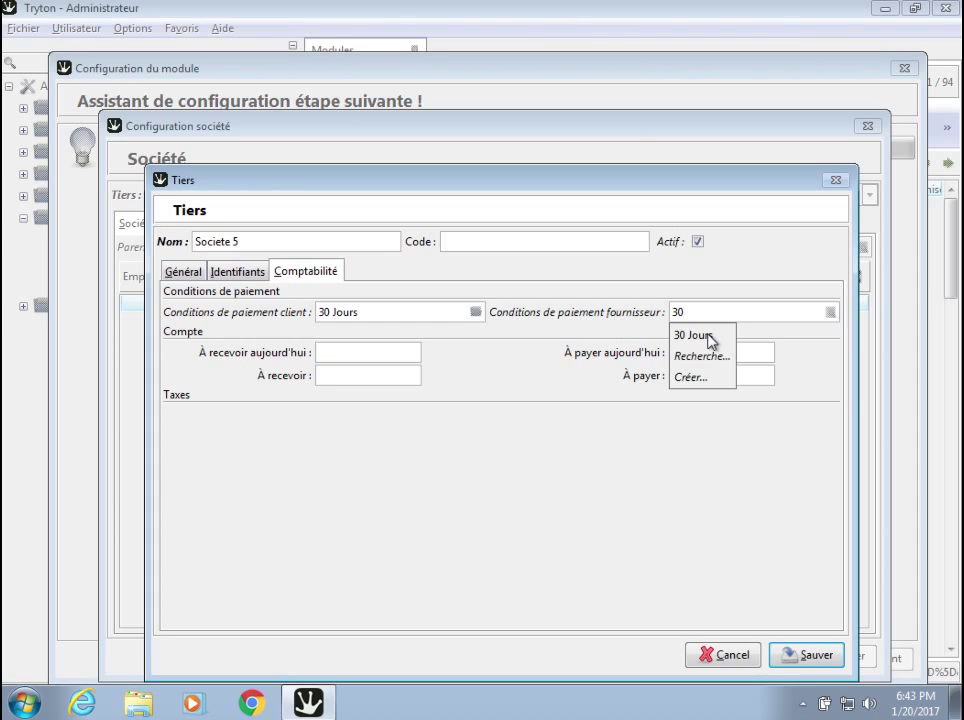
pyautogui.click(708, 336)
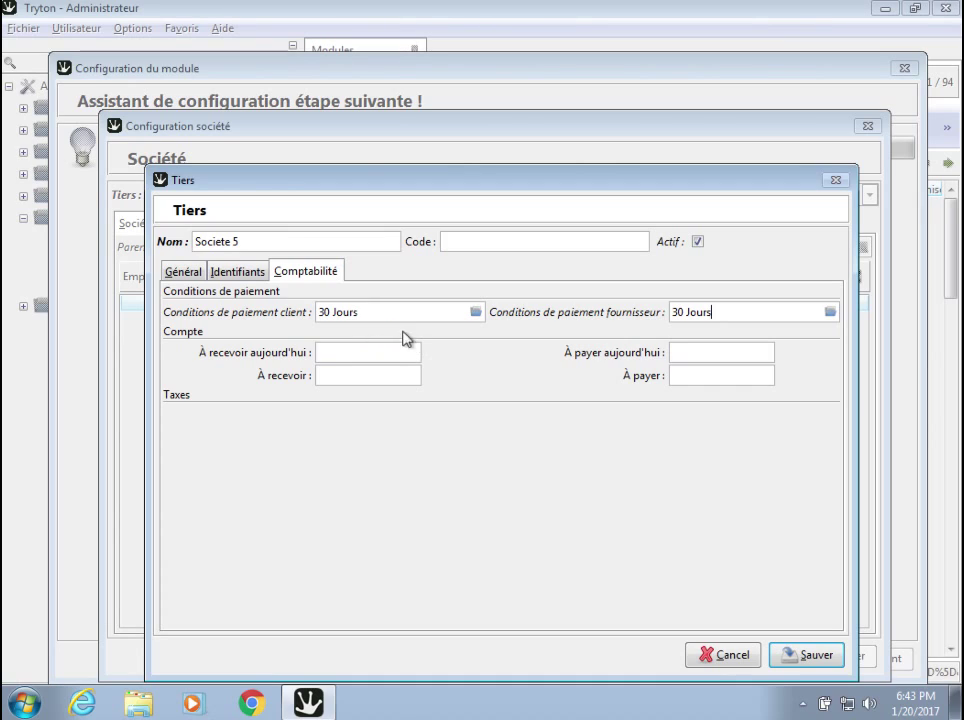
pyautogui.click(183, 273)
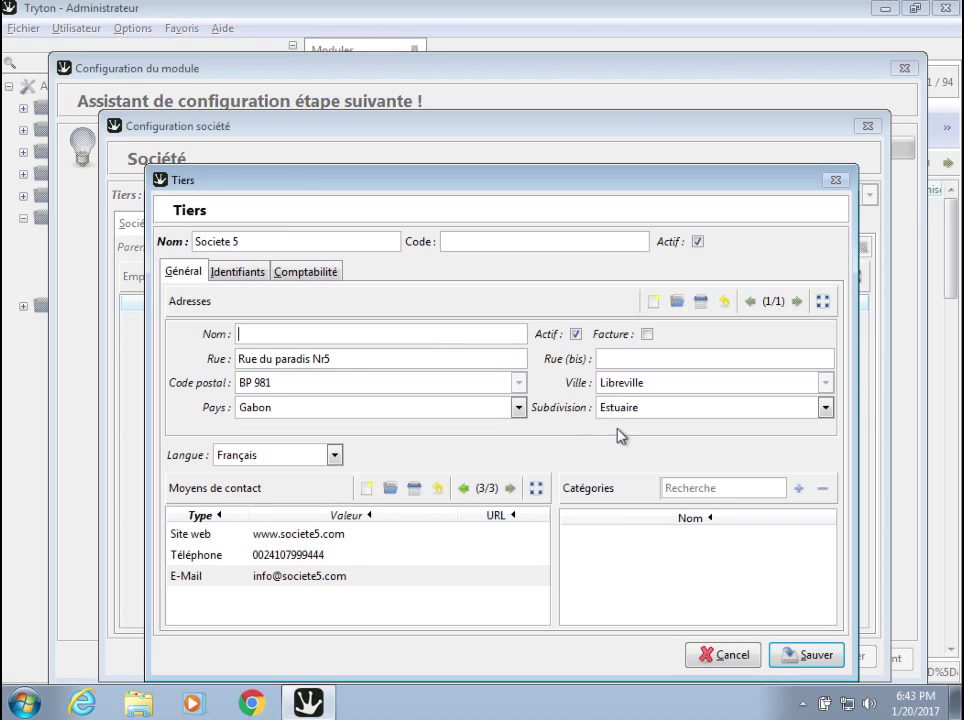
# Save the Societe 5 party from the Tiers dialog.
pyautogui.click(795, 656)
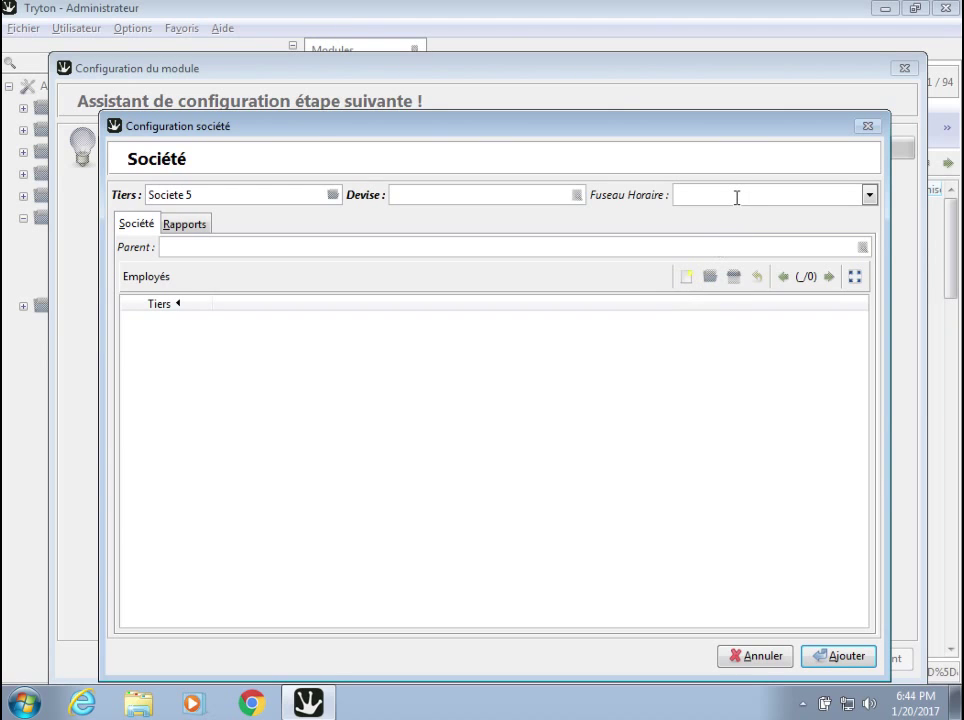
# Set the company currency (Devise) to CFA Franc BEAC.
pyautogui.click(503, 199)
pyautogui.write('cfa')
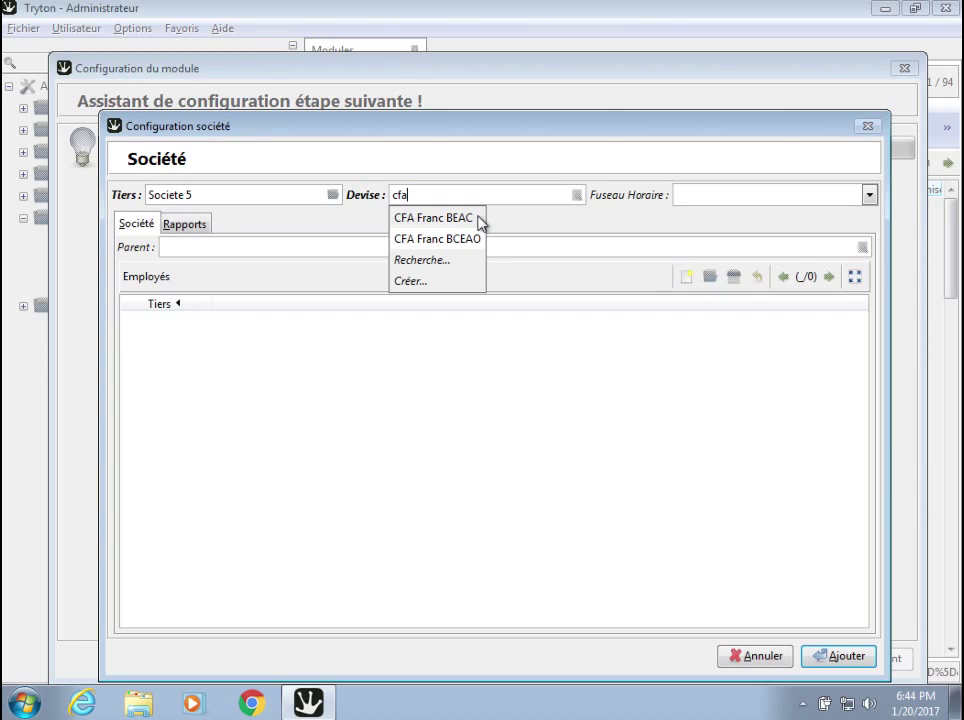
pyautogui.click(478, 218)
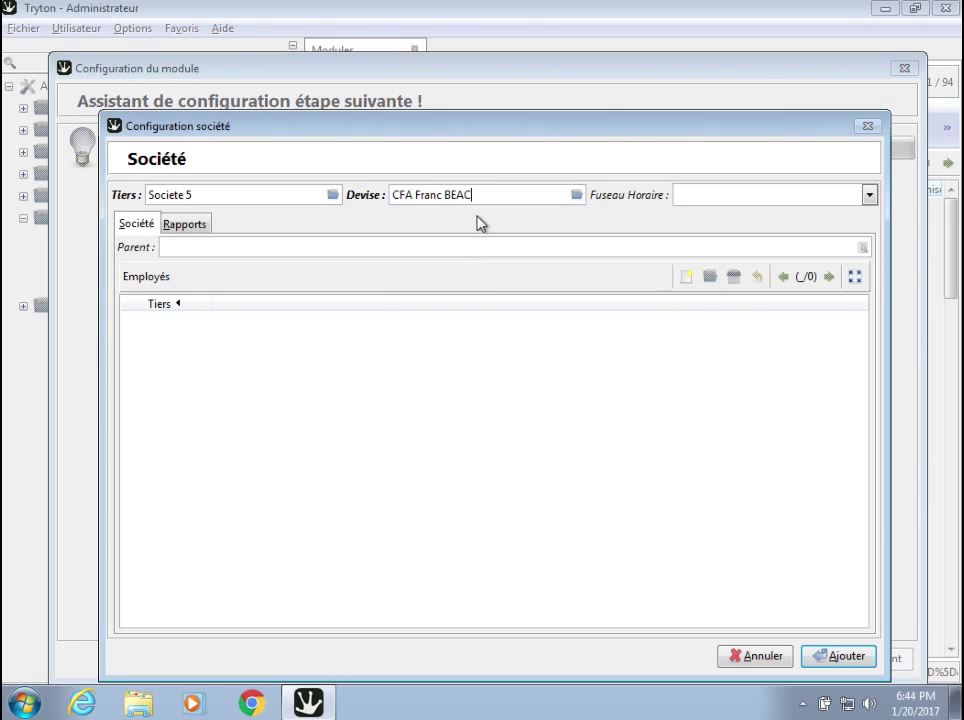
# Set the Fuseau Horaire to Africa/Libreville.
pyautogui.click(869, 196)
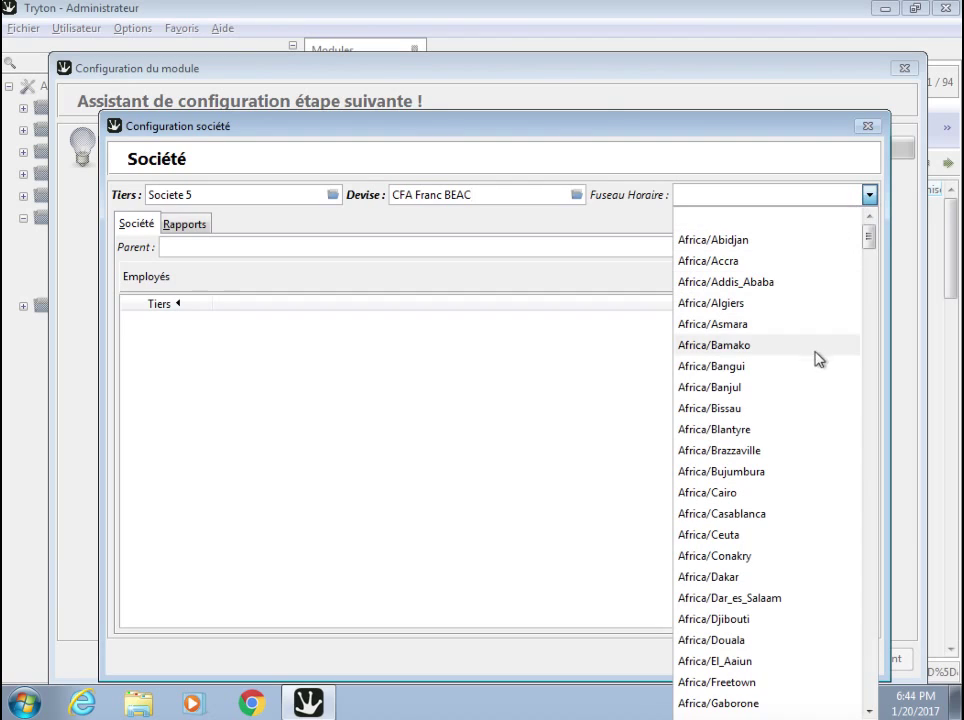
pyautogui.scroll(-3, 822, 458)
pyautogui.scroll(-6, 822, 458)
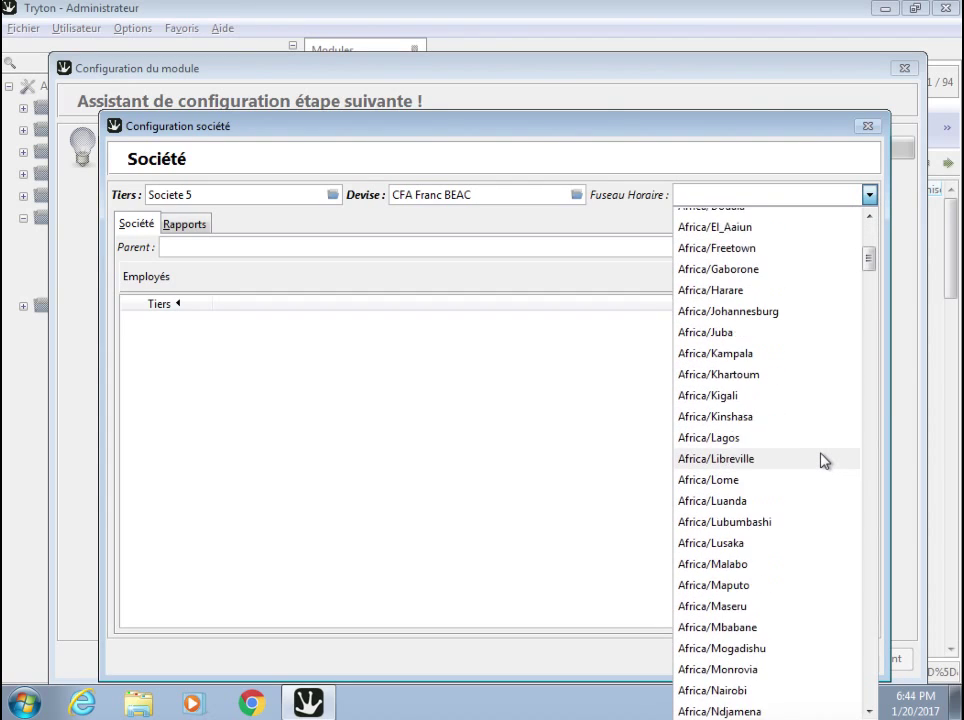
pyautogui.moveTo(873, 277)
pyautogui.mouseDown()
pyautogui.moveTo(875, 243)
pyautogui.moveTo(876, 266)
pyautogui.mouseUp()
pyautogui.click(743, 479)
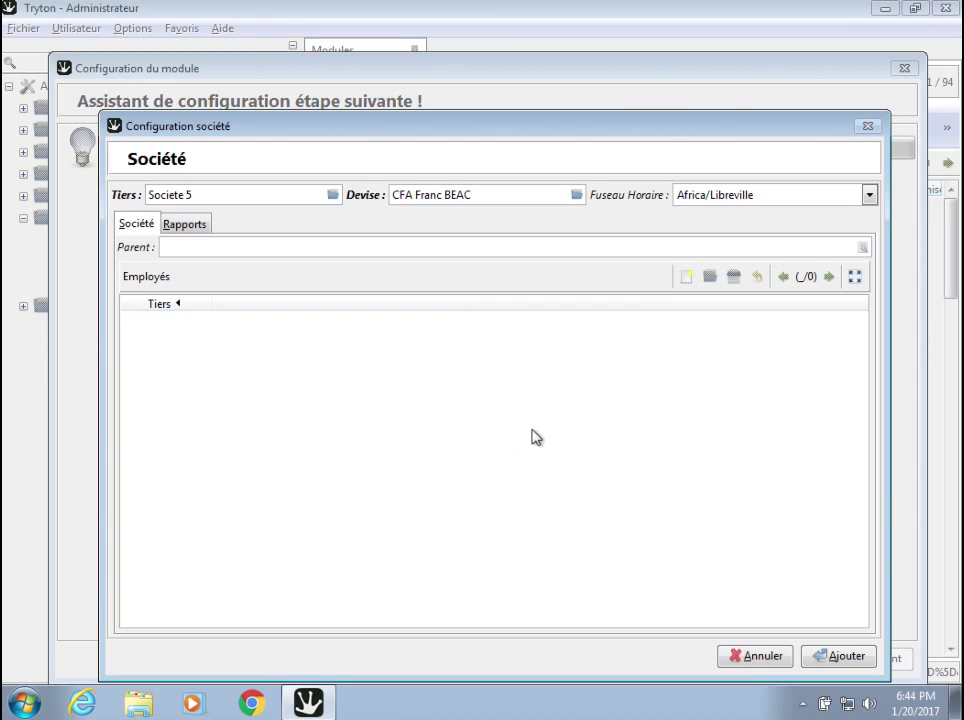
# Enter 'SOCIETE 5' as the report page header (Entête de Page).
pyautogui.click(187, 223)
pyautogui.click(230, 288)
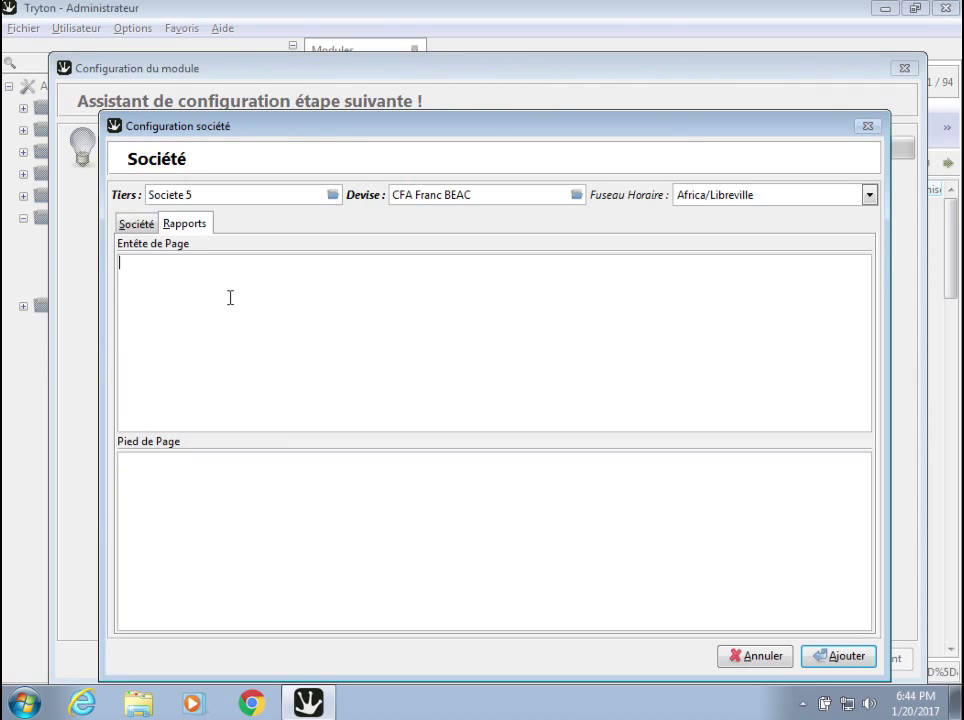
pyautogui.write('CIETE 5')
pyautogui.press('Return')
pyautogui.click(239, 462)
# Add the company and advance the configuration wizard to its next step.
pyautogui.click(140, 224)
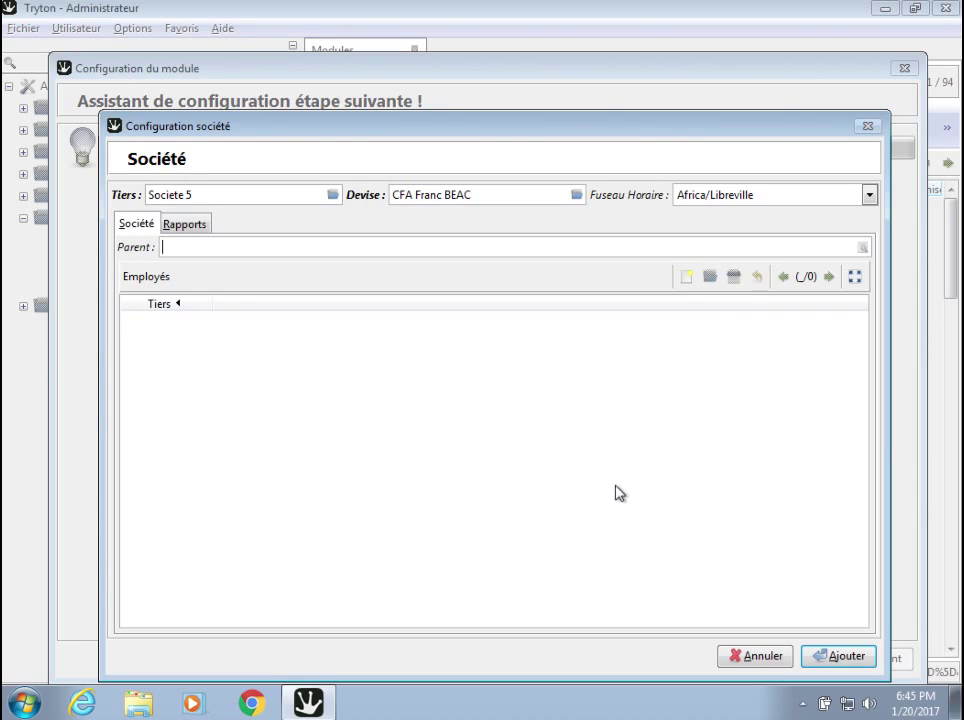
pyautogui.click(838, 657)
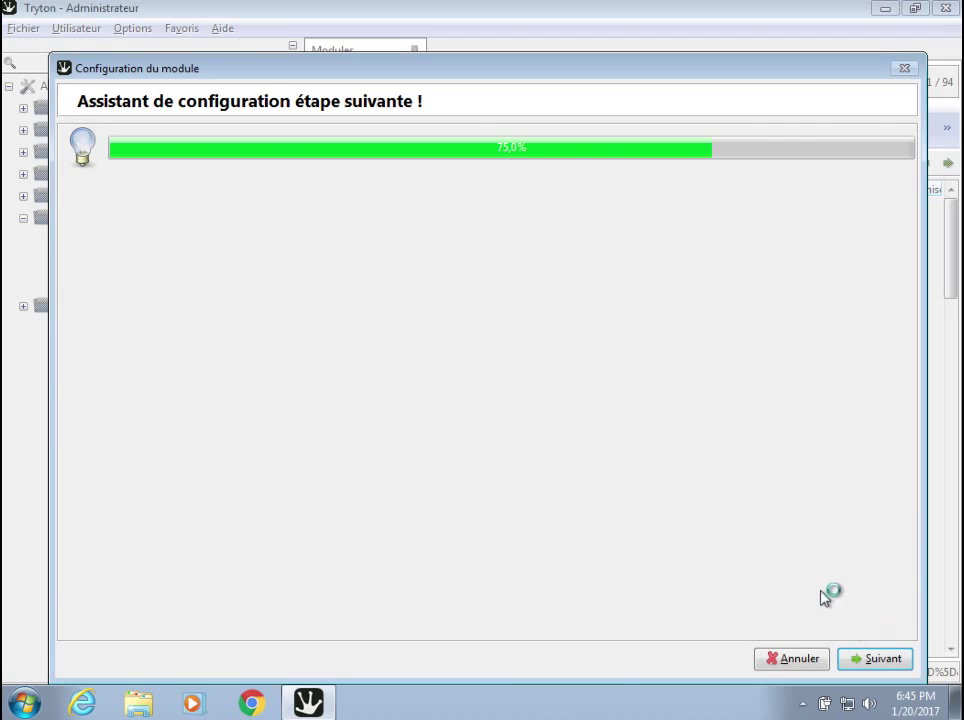
pyautogui.click(857, 662)
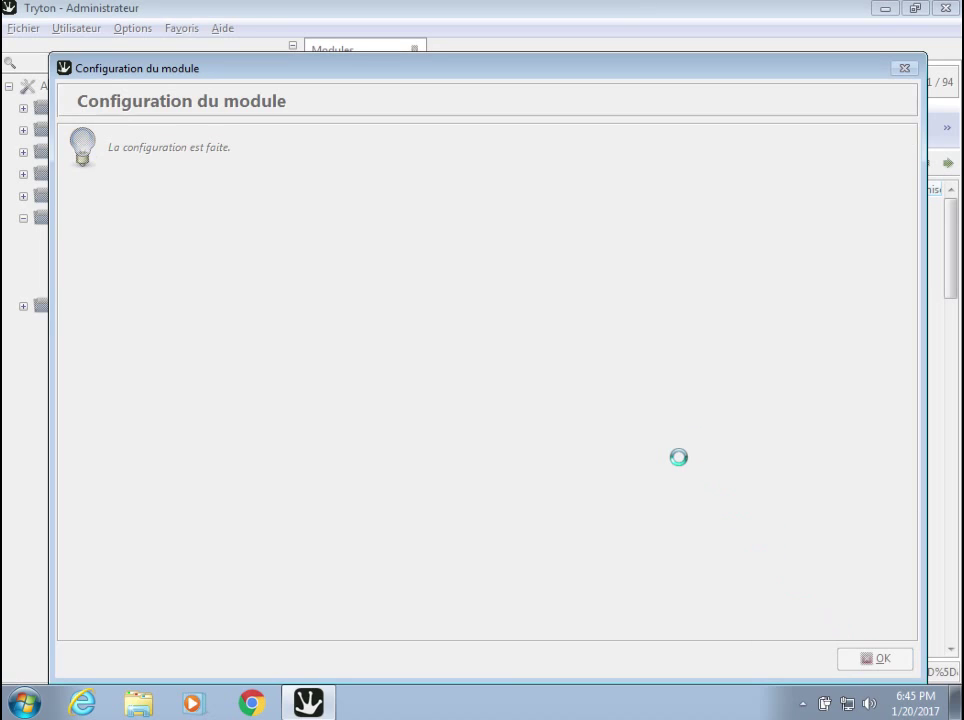
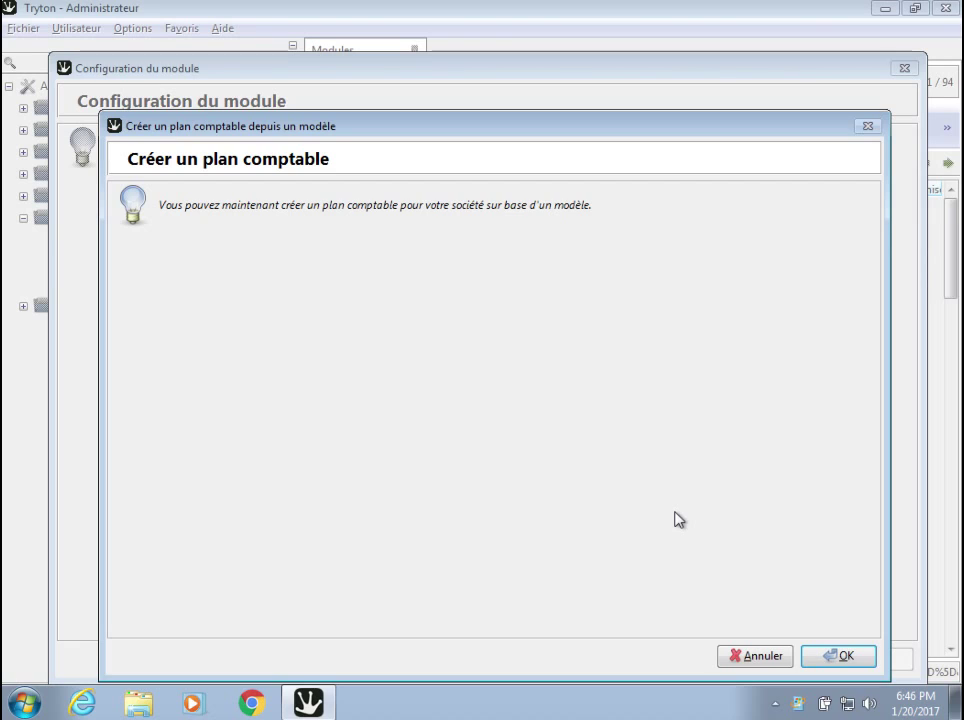
# In the chart wizard, choose company Societe 5 and template Plan comptable minimal, then create the chart.
pyautogui.click(826, 656)
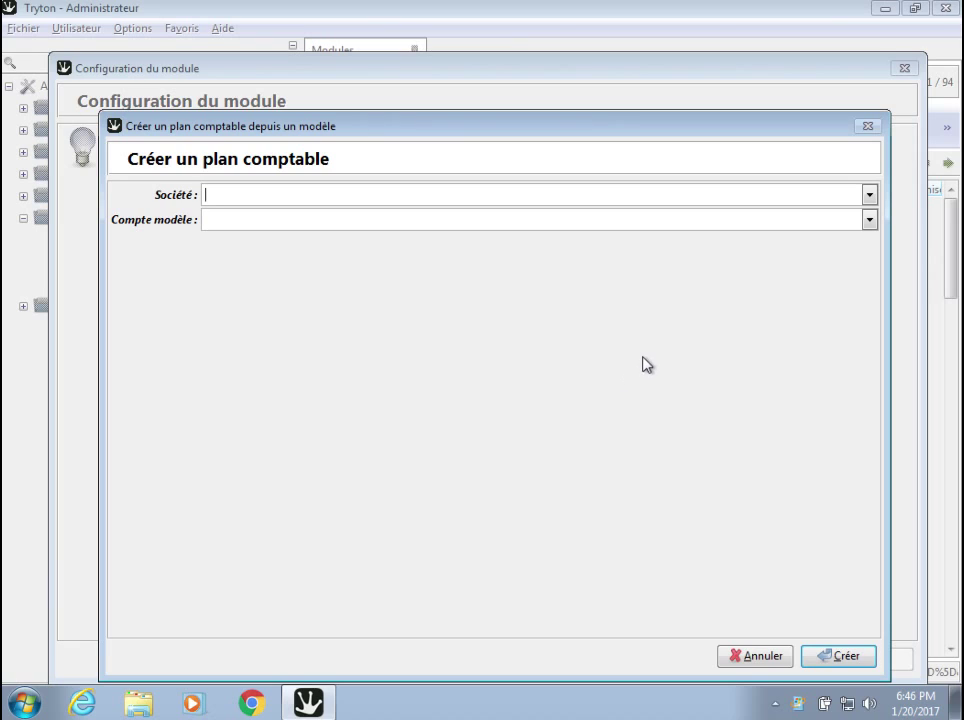
pyautogui.click(870, 196)
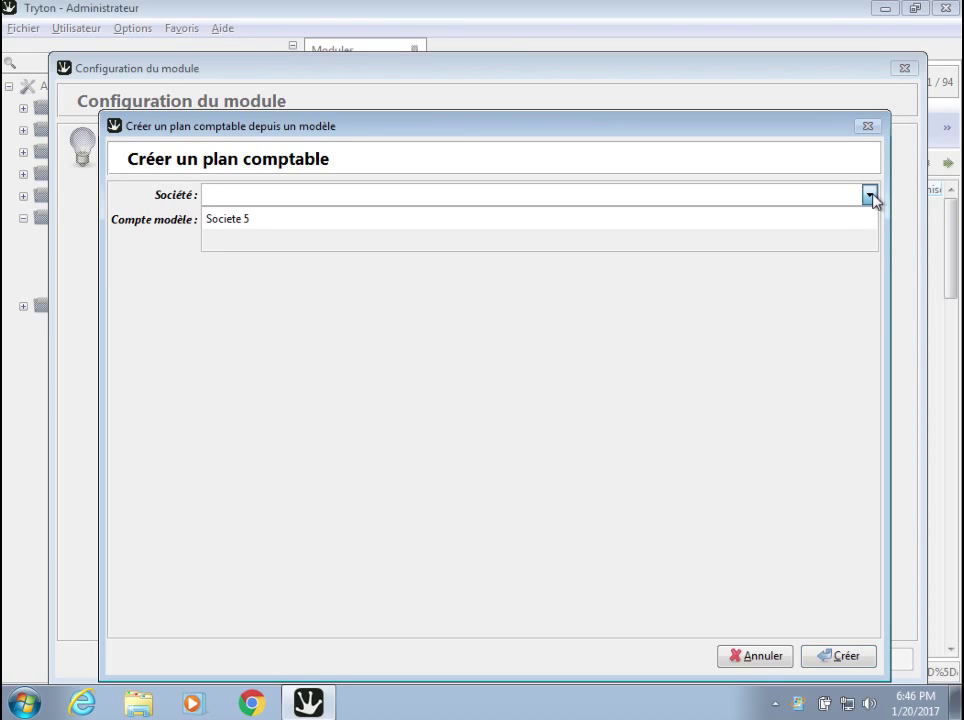
pyautogui.click(820, 220)
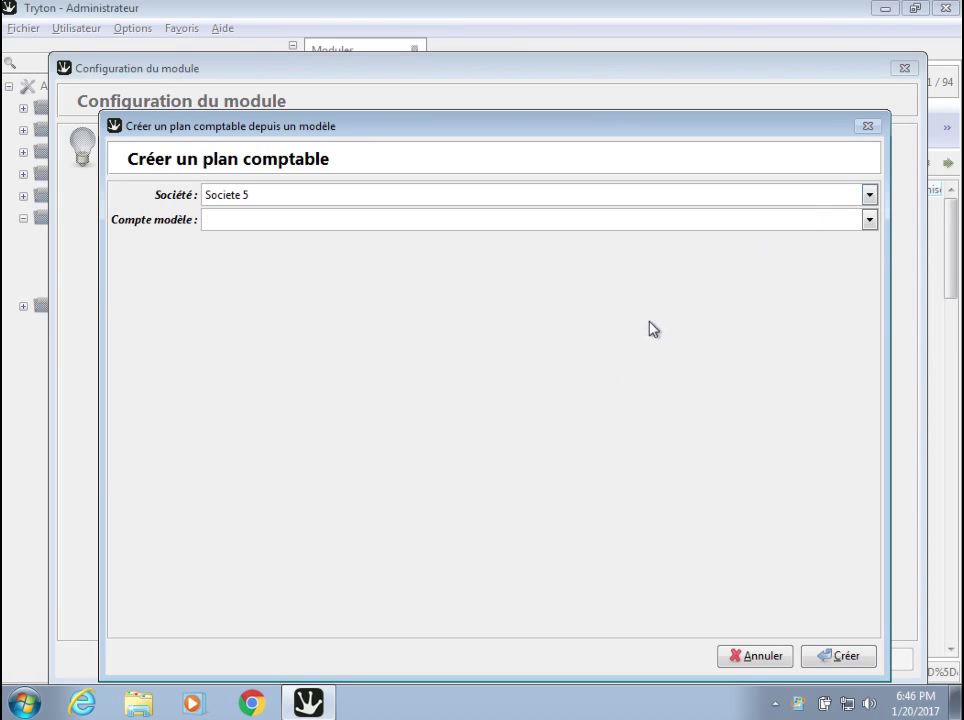
pyautogui.click(689, 219)
pyautogui.click(869, 220)
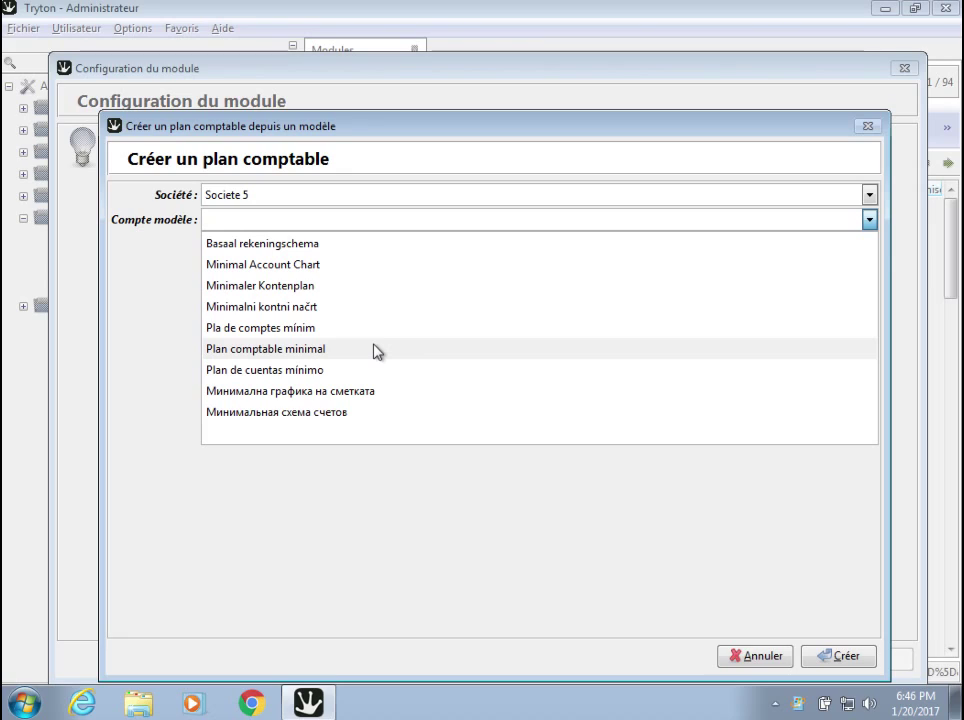
pyautogui.click(316, 349)
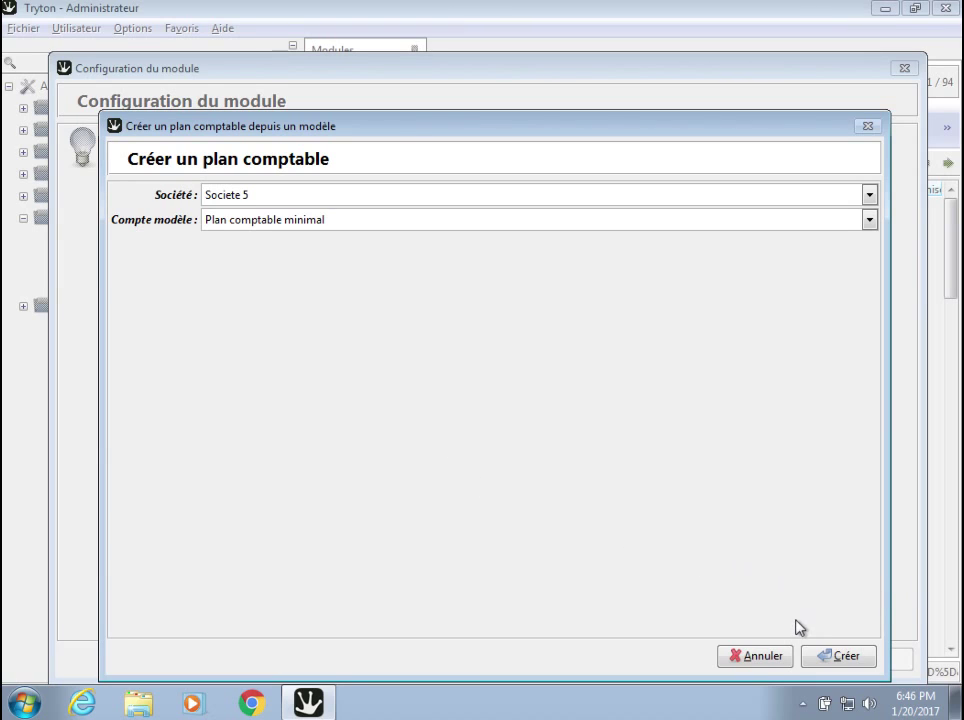
pyautogui.click(838, 658)
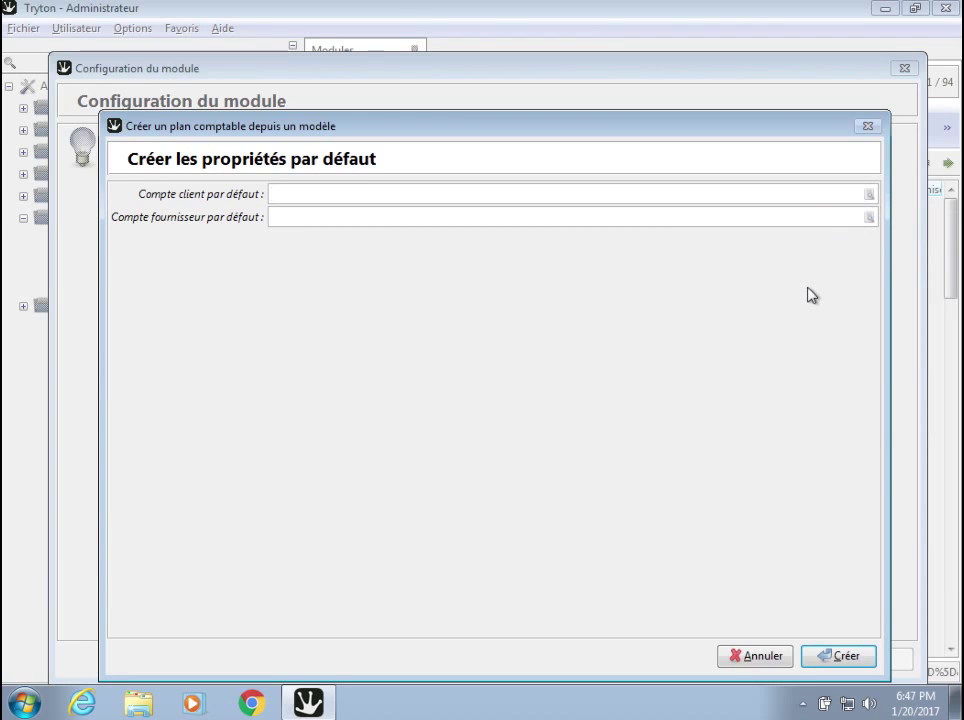
# Set Compte client as the default customer account and Compte fournisseur as the default supplier account, then save.
pyautogui.click(869, 194)
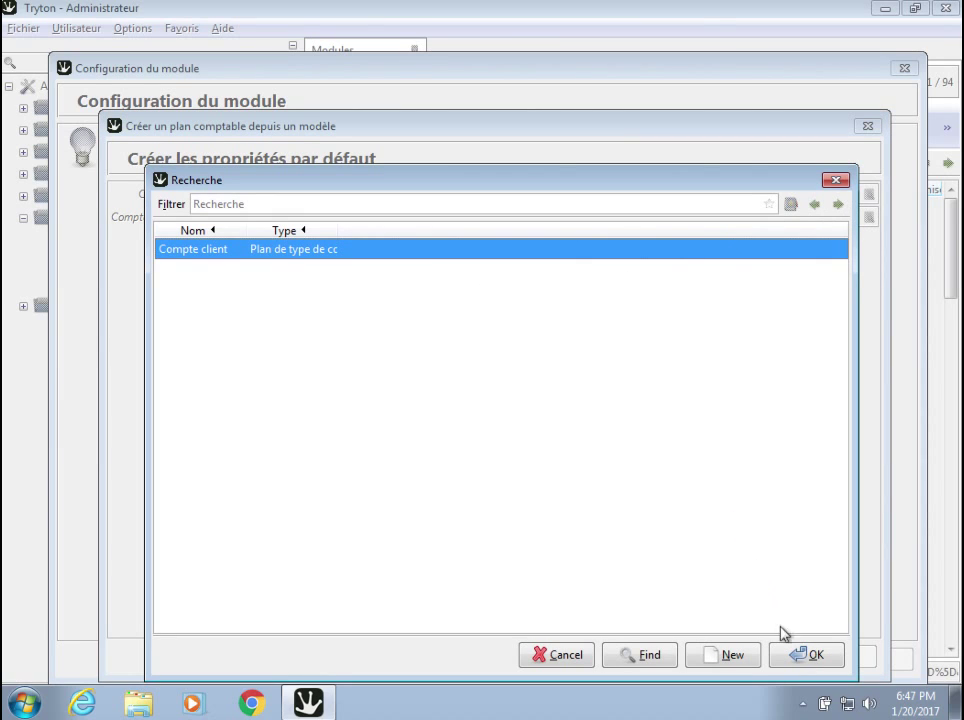
pyautogui.click(795, 658)
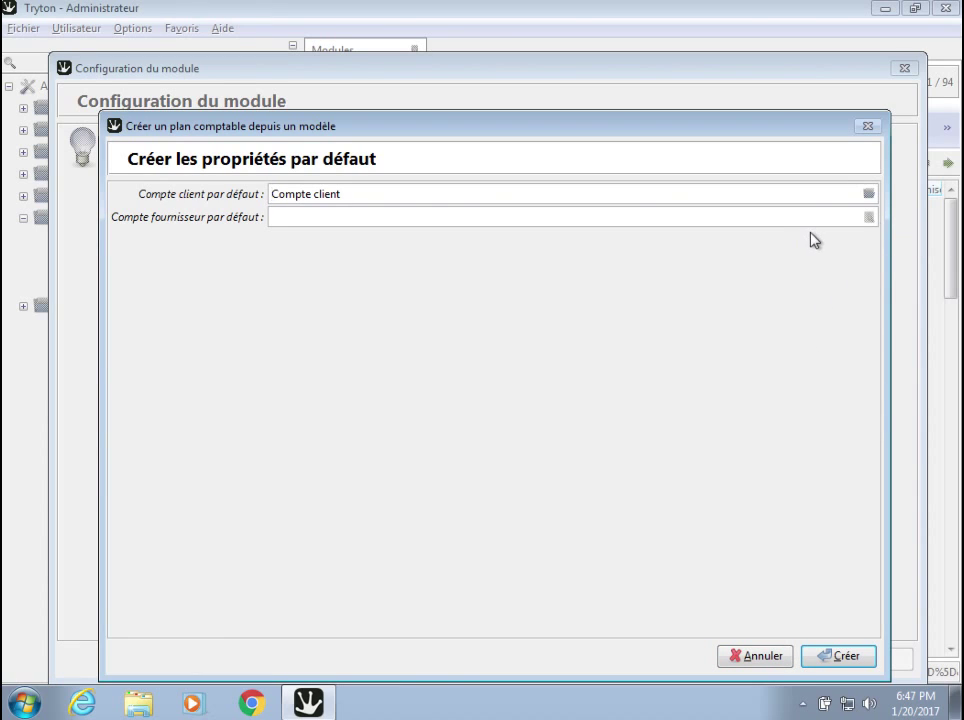
pyautogui.click(869, 219)
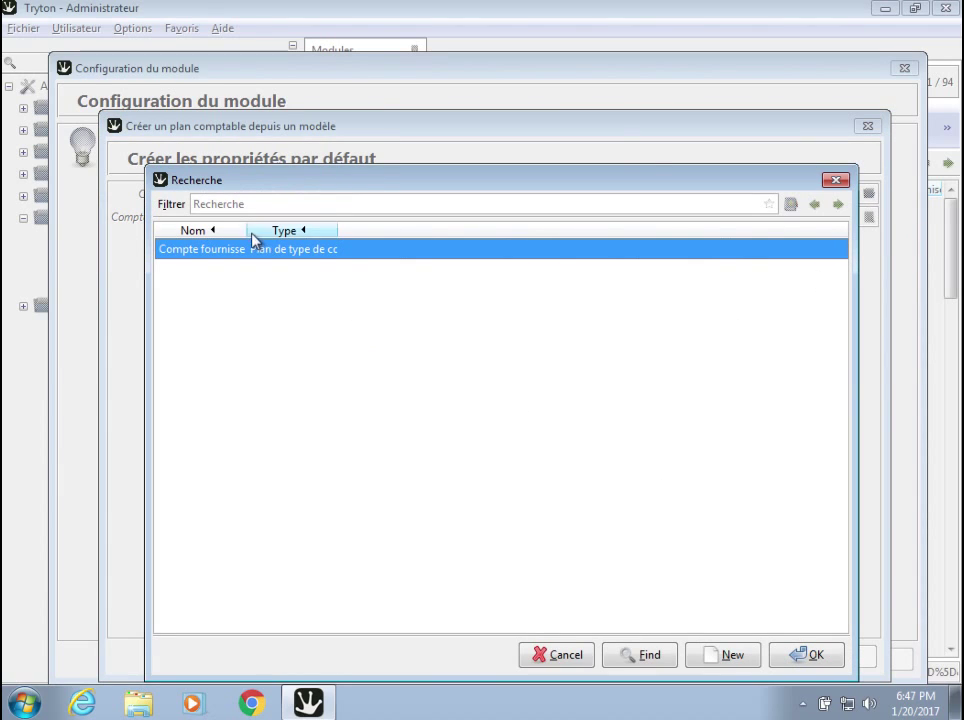
pyautogui.moveTo(245, 228); pyautogui.dragTo(301, 230)
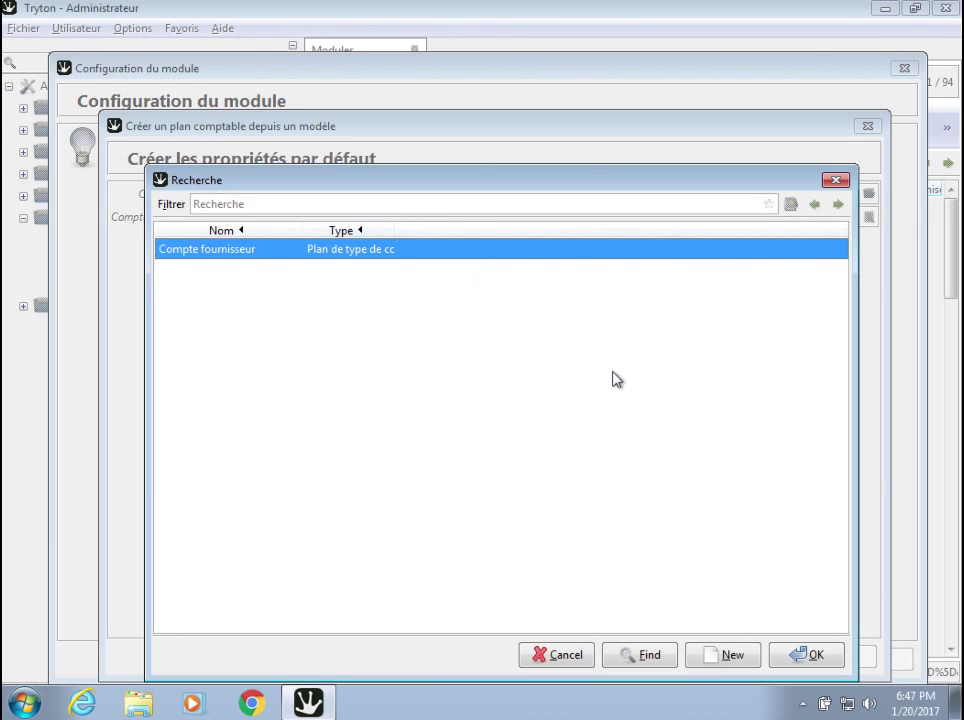
pyautogui.click(800, 656)
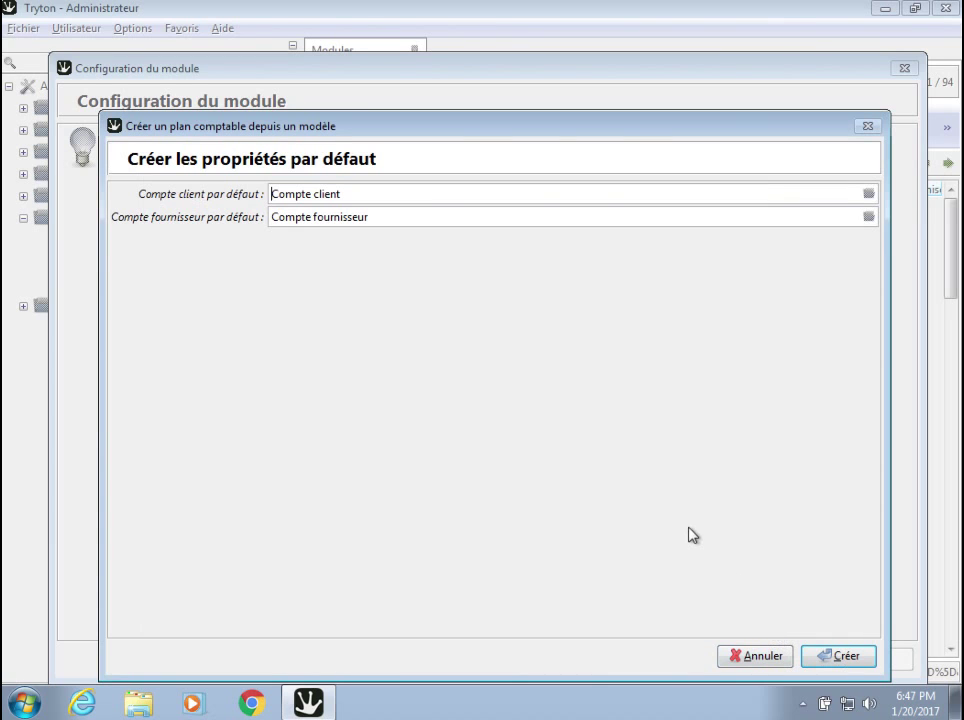
pyautogui.click(842, 658)
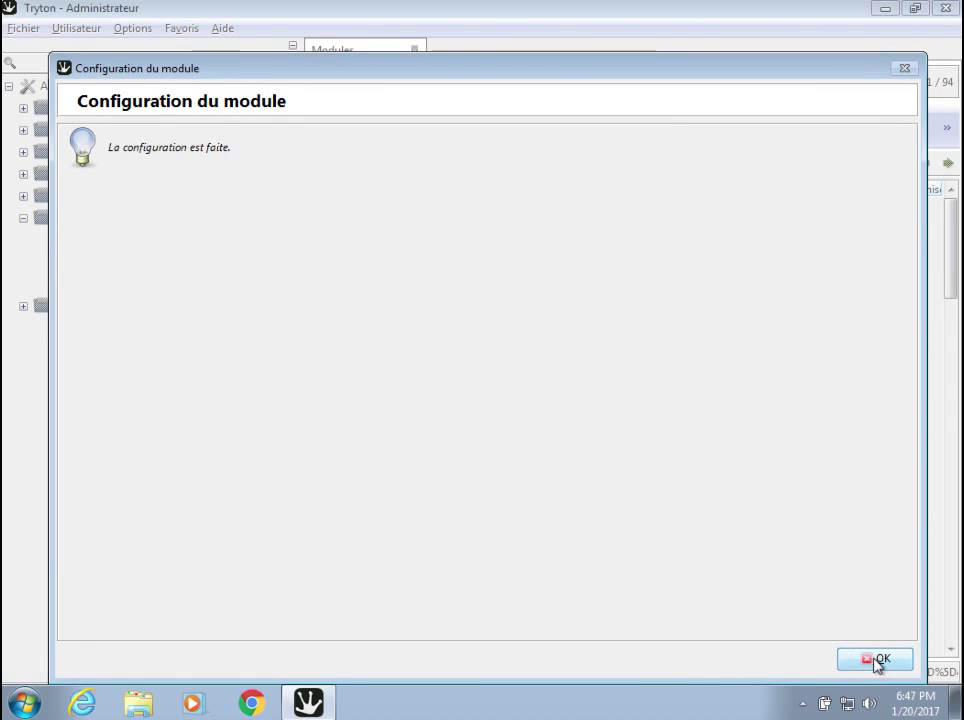
# Close the finished configuration wizard, collapse Administration and browse the Financier menu.
pyautogui.click(872, 660)
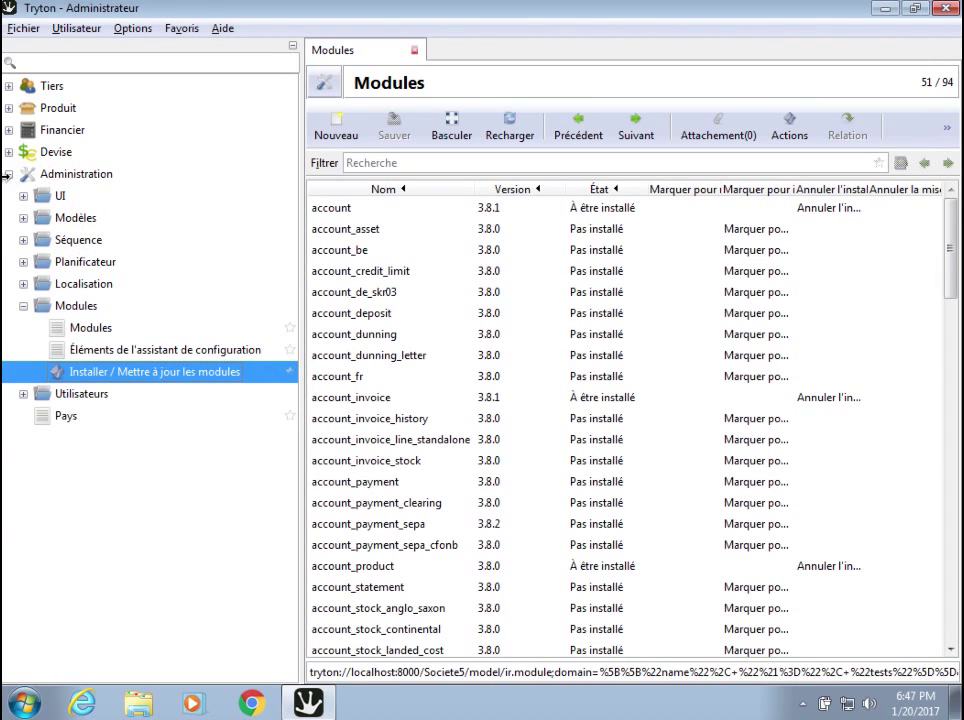
pyautogui.click(8, 174)
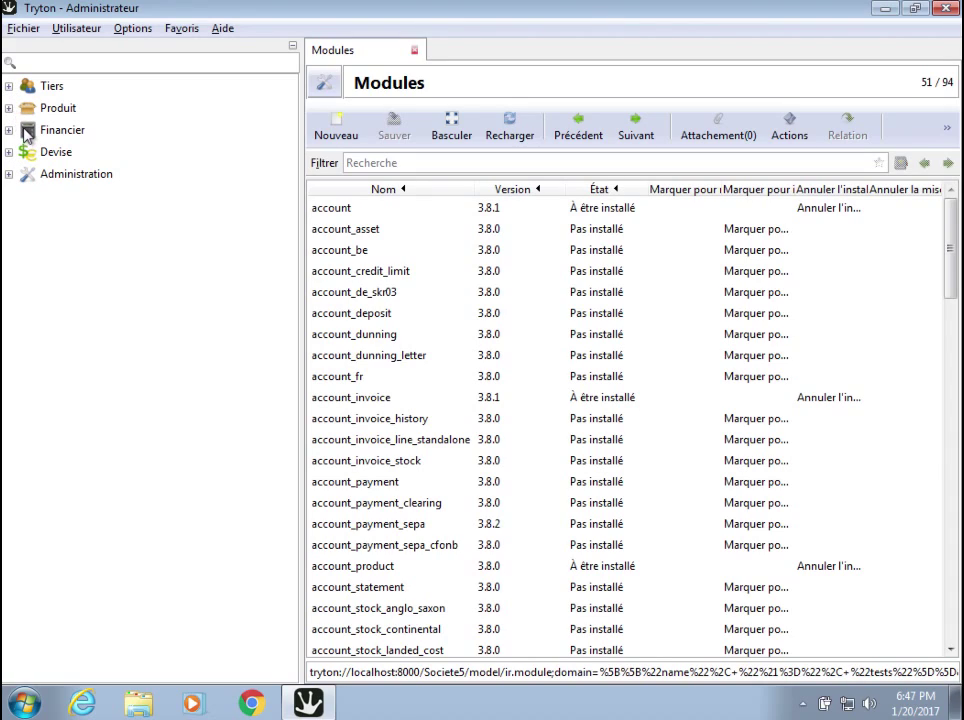
pyautogui.click(9, 130)
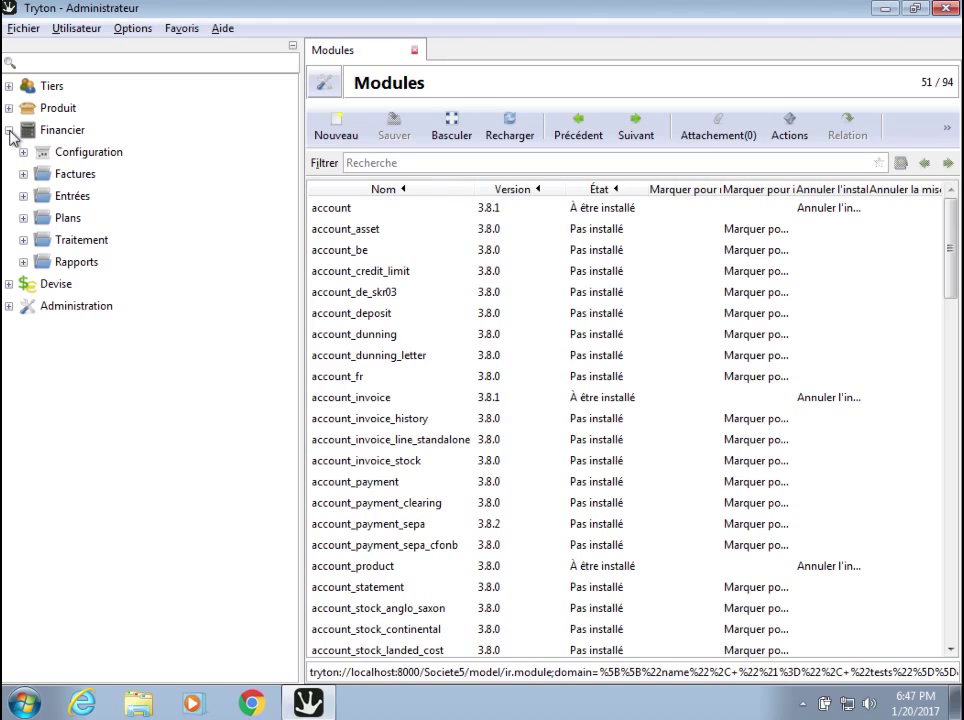
pyautogui.click(9, 130)
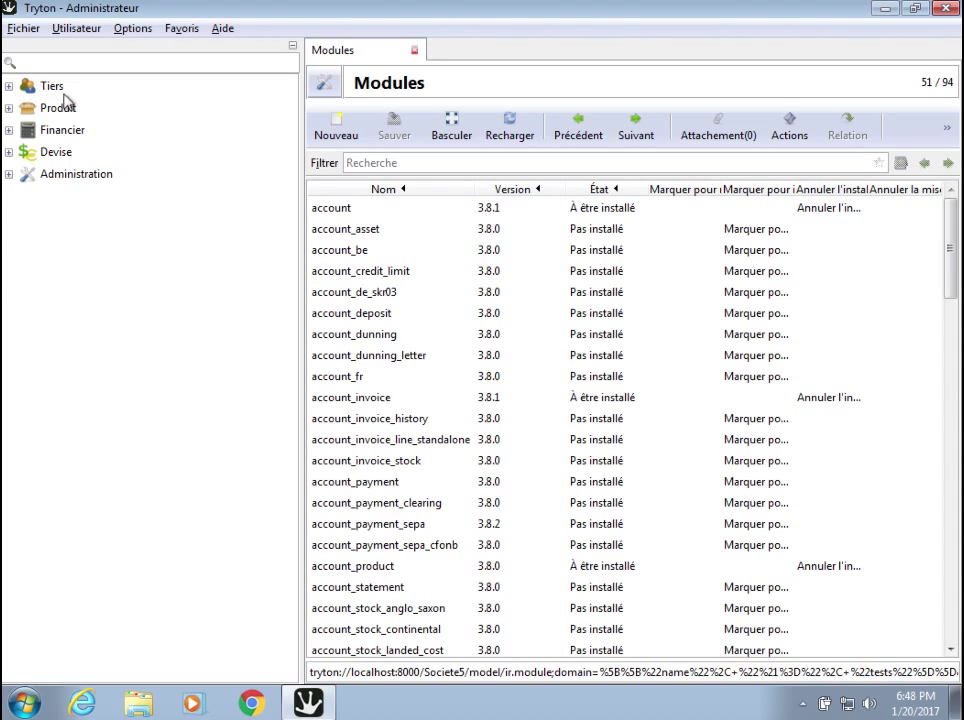
pyautogui.click(10, 131)
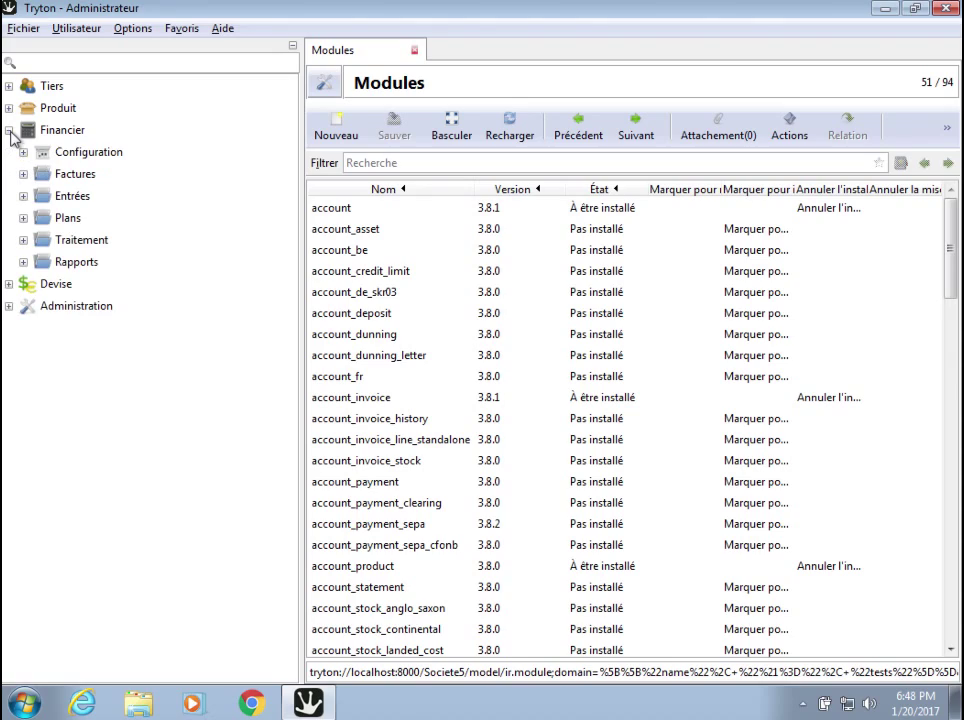
pyautogui.click(10, 131)
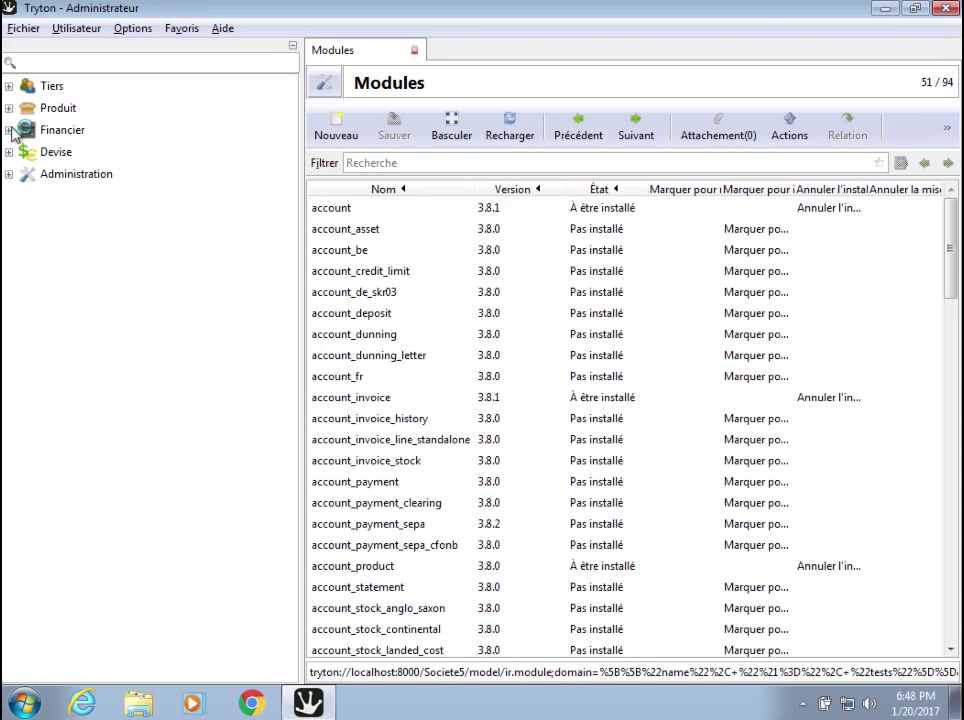
# Open Financier > Configuration > Années fiscales and start a new fiscal year record.
pyautogui.click(10, 130)
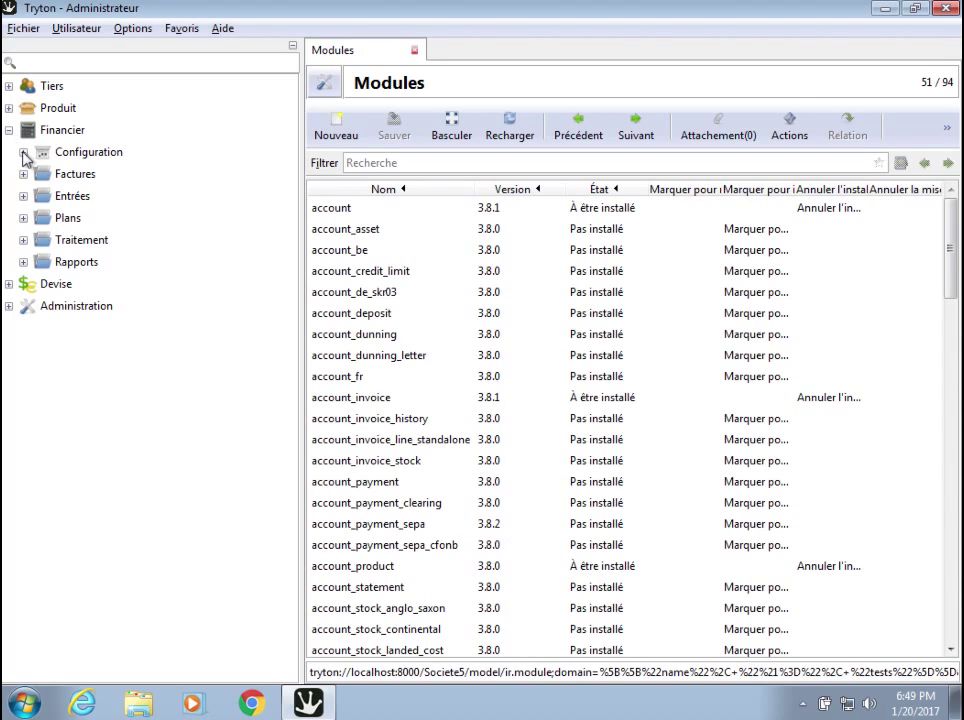
pyautogui.click(23, 153)
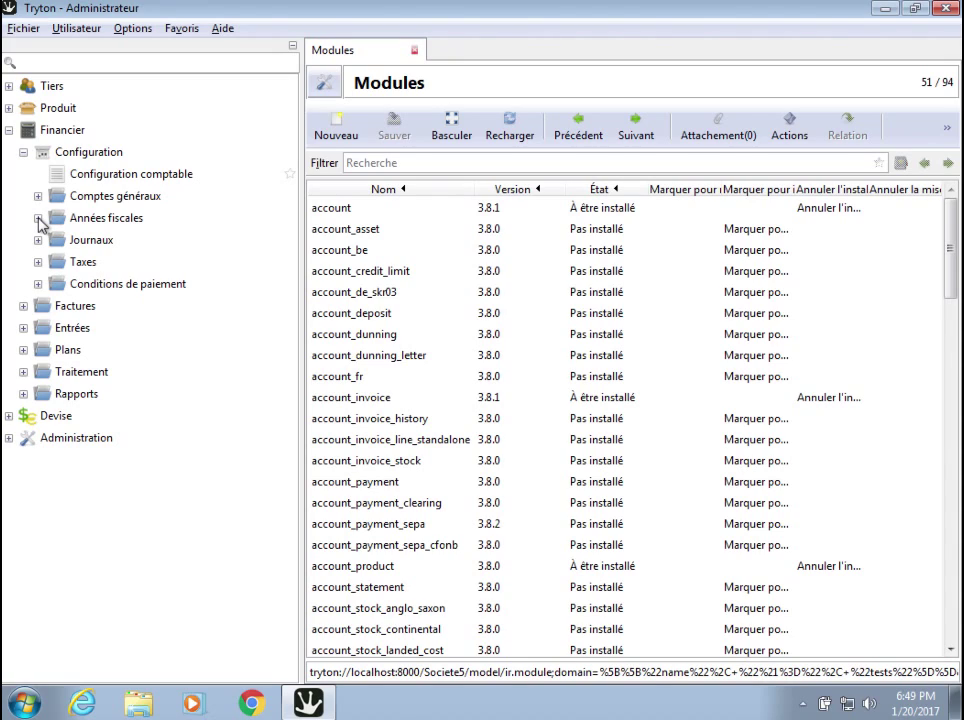
pyautogui.click(37, 218)
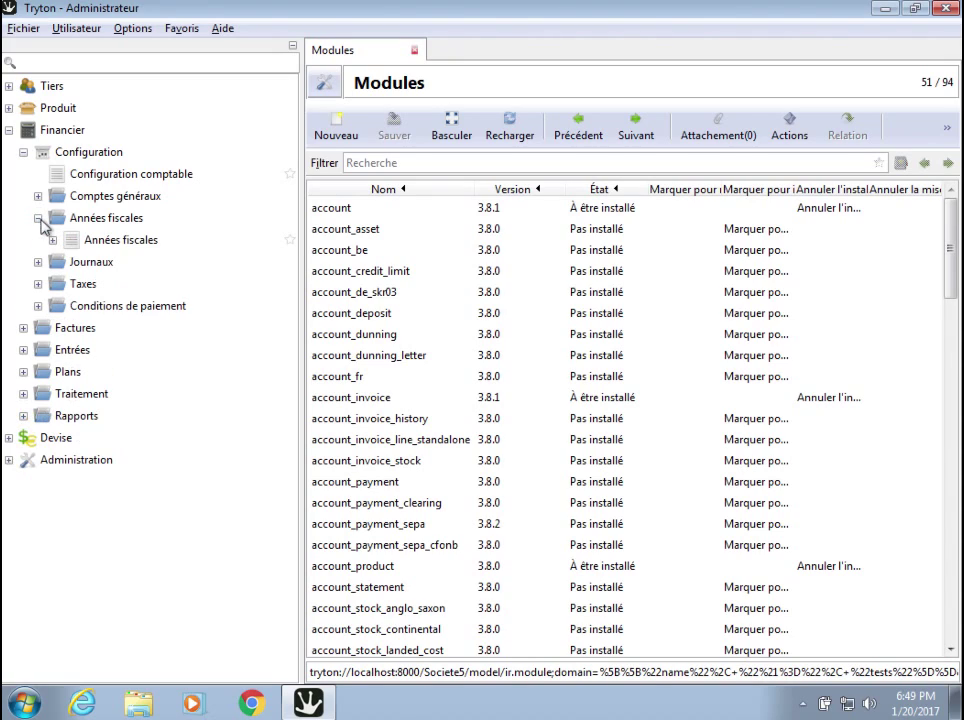
pyautogui.doubleClick(92, 241)
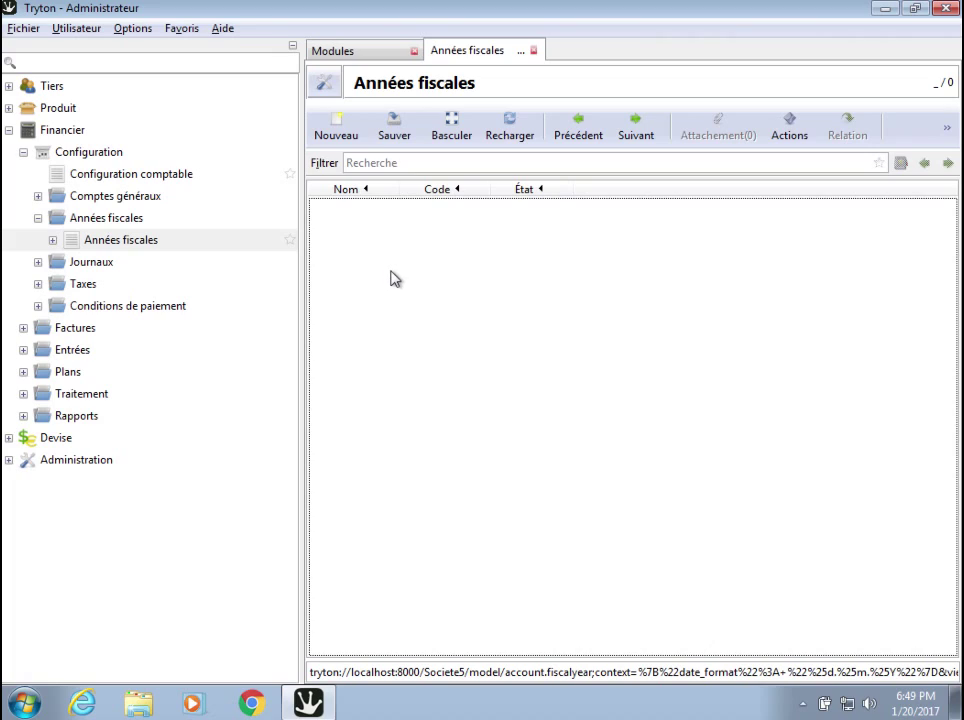
pyautogui.click(337, 133)
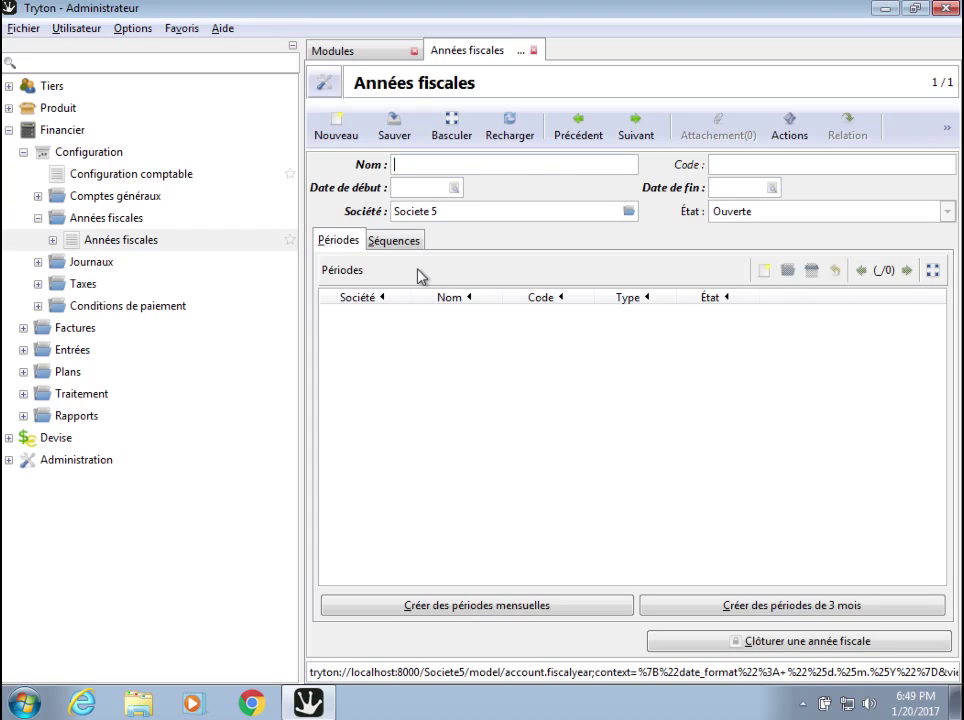
# Name the fiscal year 'Annee 2017' with code 2017.
pyautogui.write('Annee 2017')
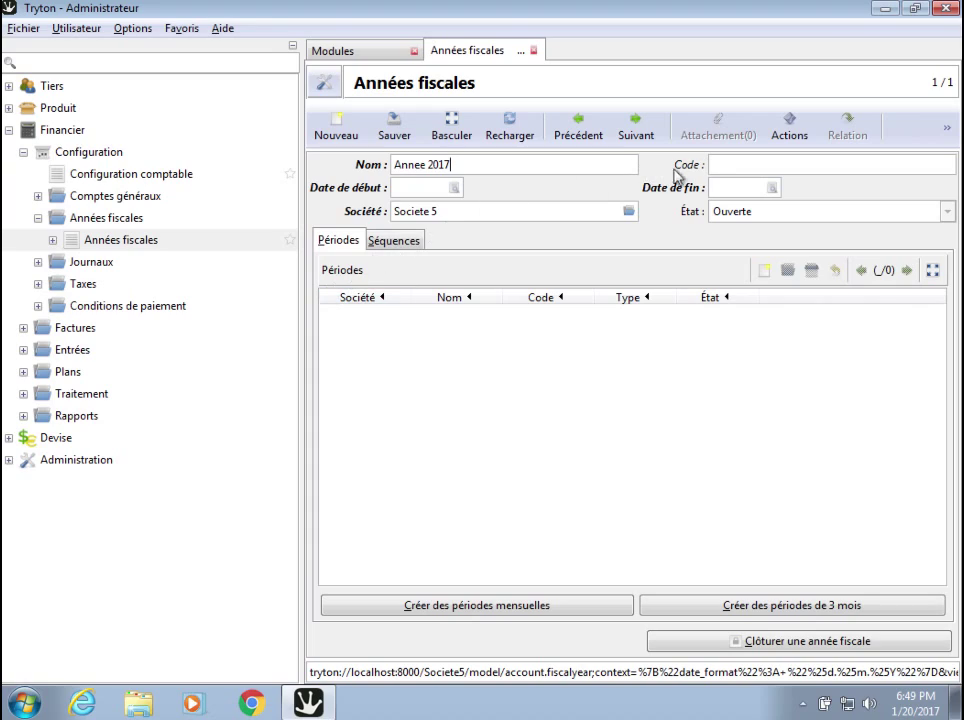
pyautogui.click(736, 166)
pyautogui.write('2017')
# Set the fiscal year start date to 01.01.2017.
pyautogui.click(454, 188)
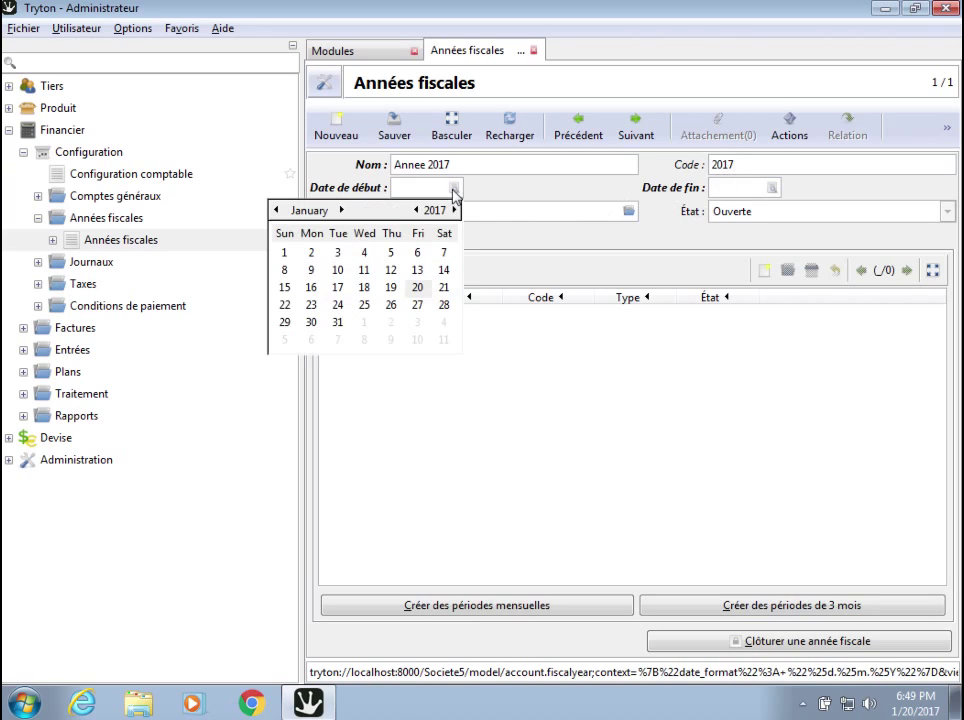
pyautogui.click(284, 255)
pyautogui.doubleClick(285, 255)
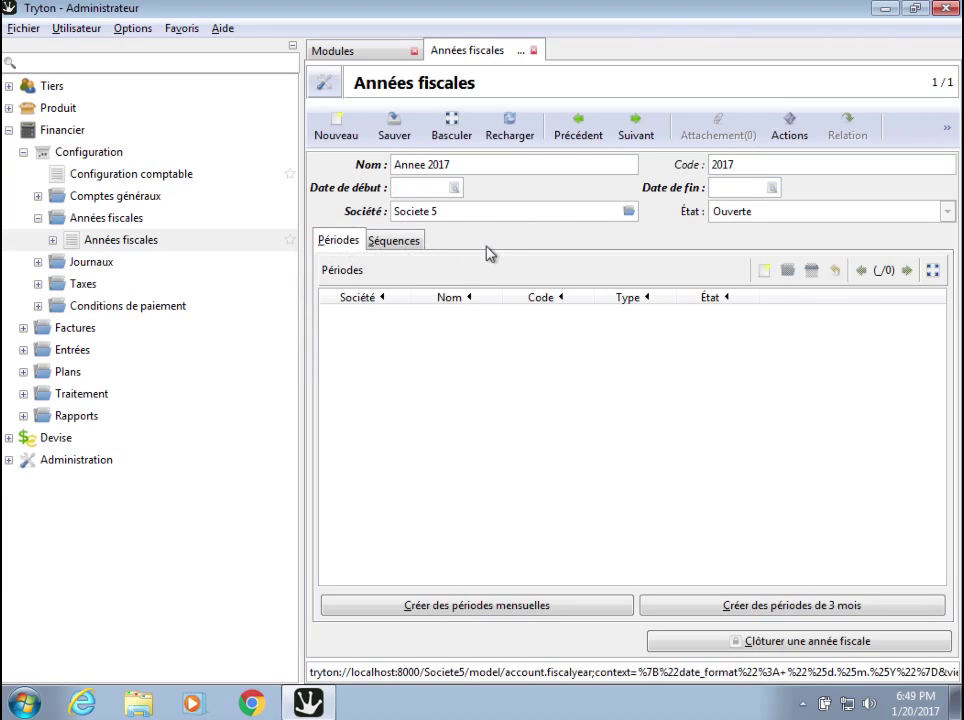
pyautogui.click(454, 191)
pyautogui.click(284, 256)
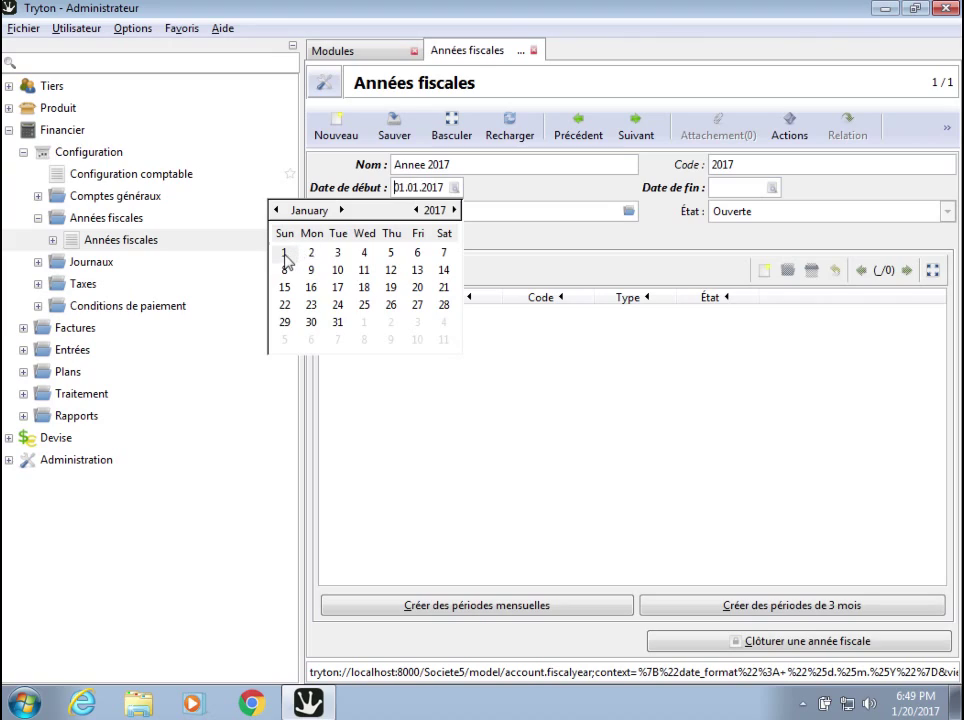
pyautogui.doubleClick(284, 256)
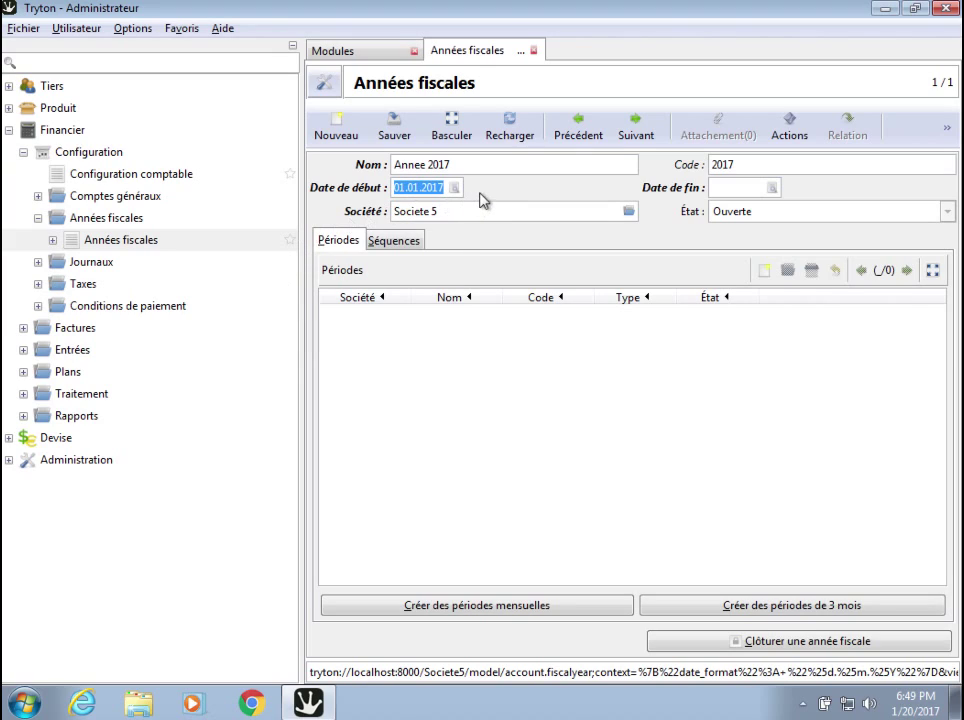
# Set the fiscal year end date to 31.12.2017 and show its sequence settings.
pyautogui.click(717, 187)
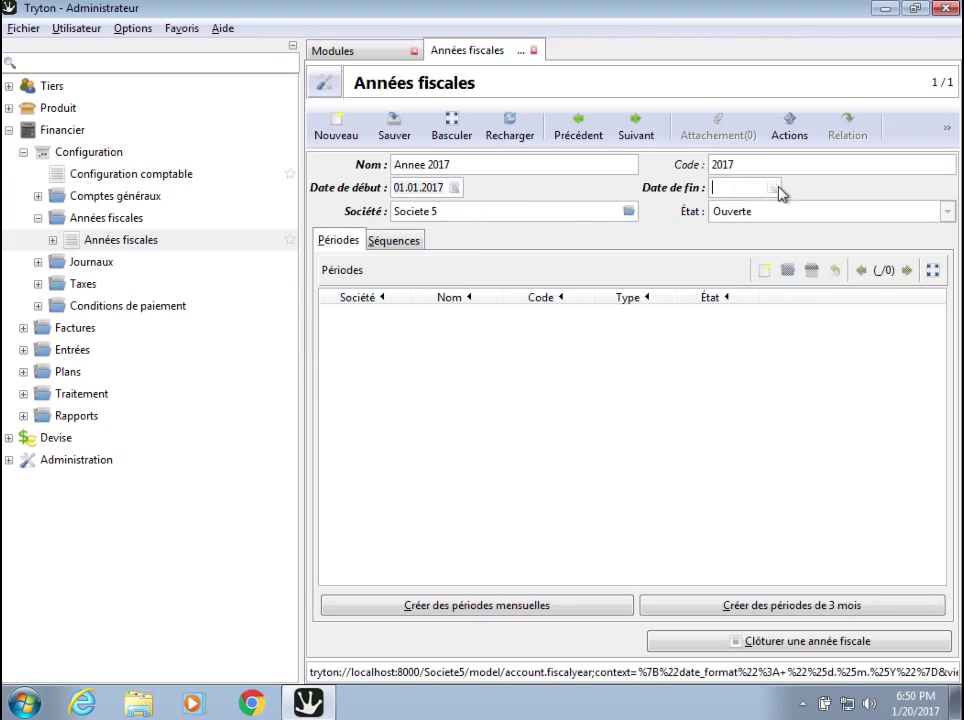
pyautogui.click(775, 188)
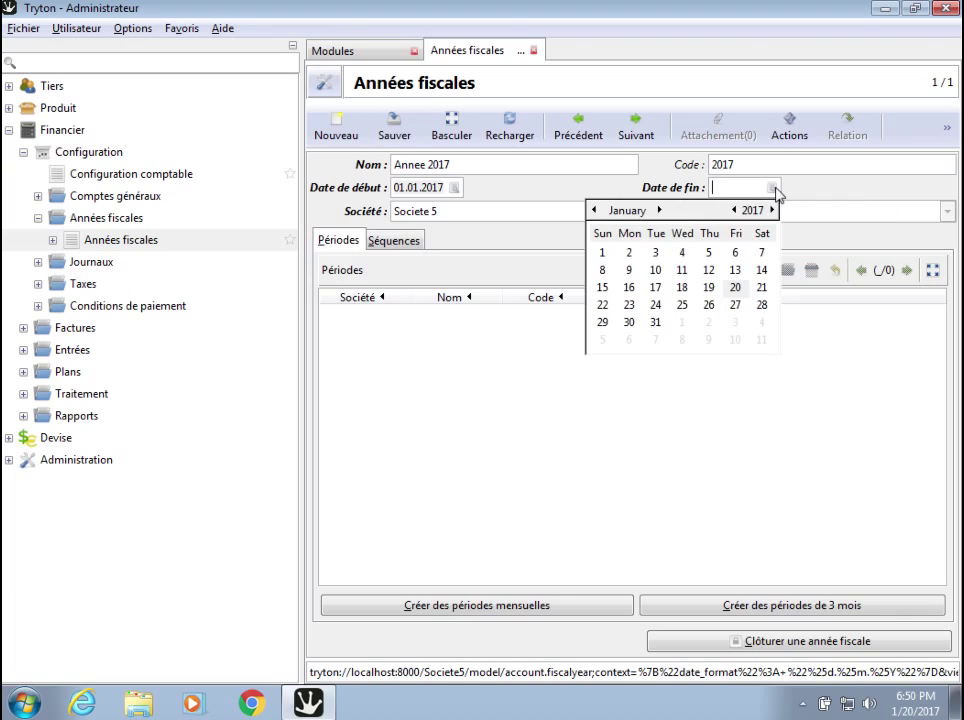
pyautogui.click(659, 210)
pyautogui.click(659, 210)
pyautogui.click(659, 210)
pyautogui.click(659, 210)
pyautogui.click(659, 210)
pyautogui.click(659, 210)
pyautogui.click(659, 210)
pyautogui.click(659, 210)
pyautogui.click(659, 210)
pyautogui.click(659, 210)
pyautogui.click(659, 210)
pyautogui.click(659, 210)
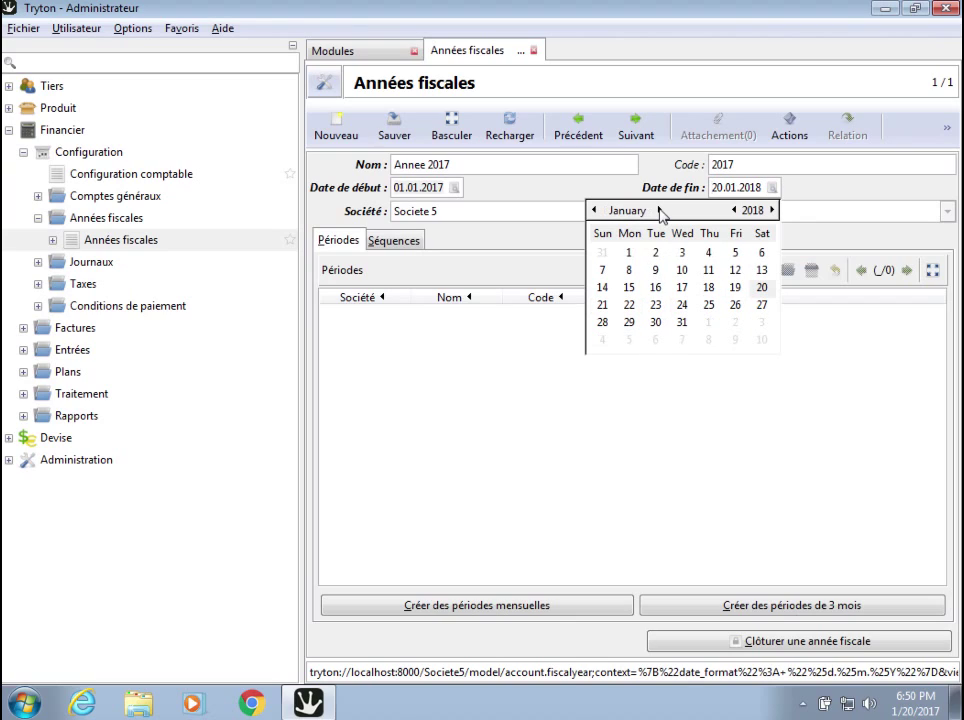
pyautogui.click(595, 210)
pyautogui.click(604, 341)
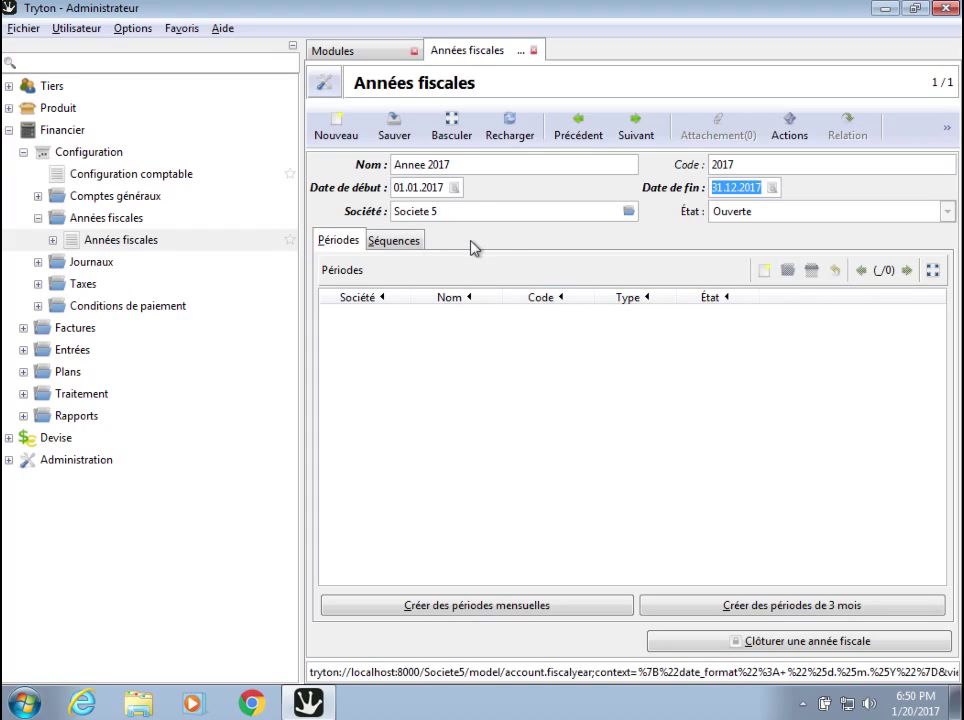
pyautogui.click(778, 210)
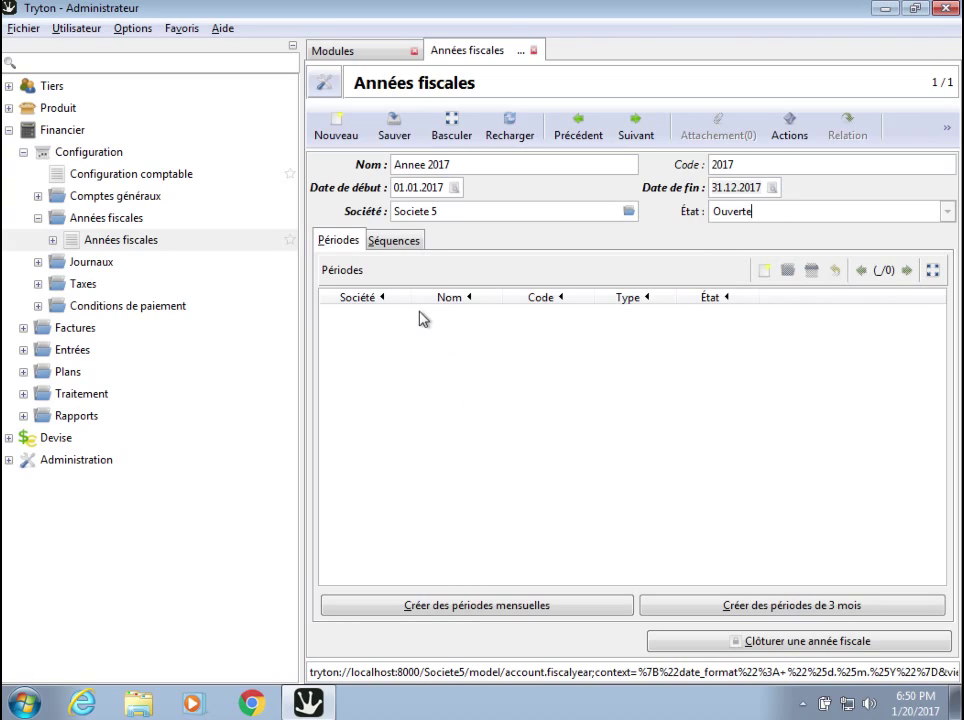
pyautogui.click(400, 242)
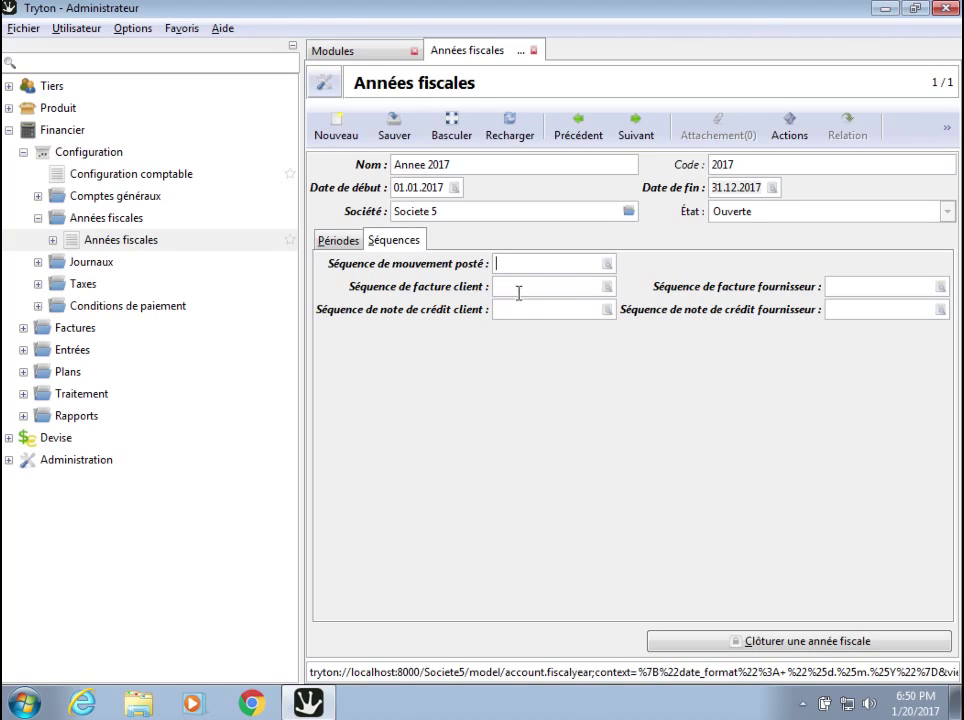
# Create the sequence 'Mouv2017' and assign it as the posted-move sequence.
pyautogui.click(607, 266)
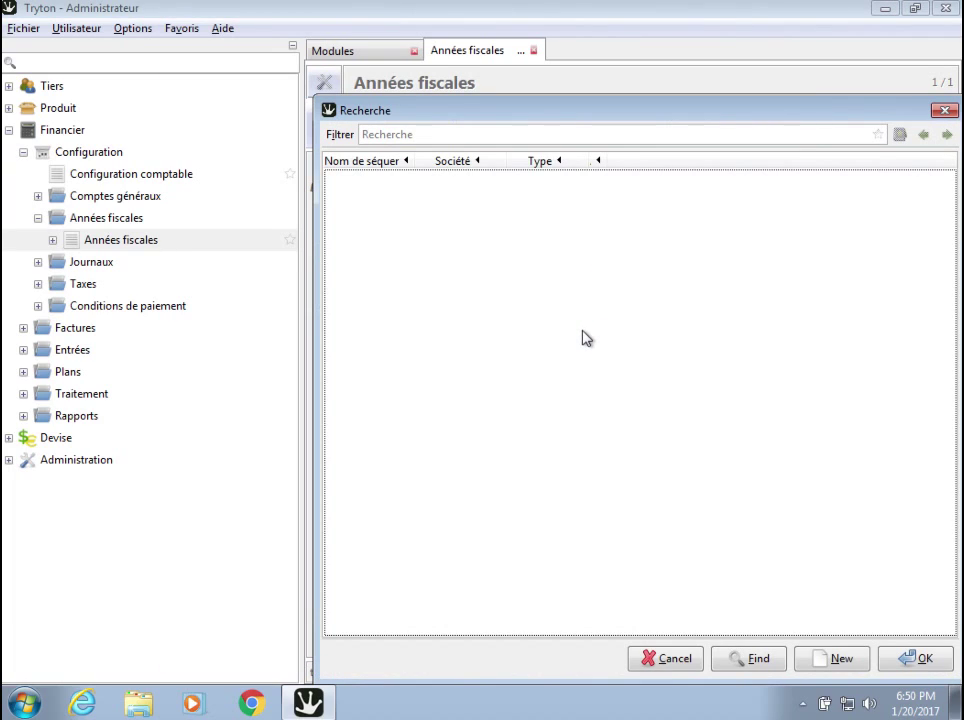
pyautogui.click(829, 661)
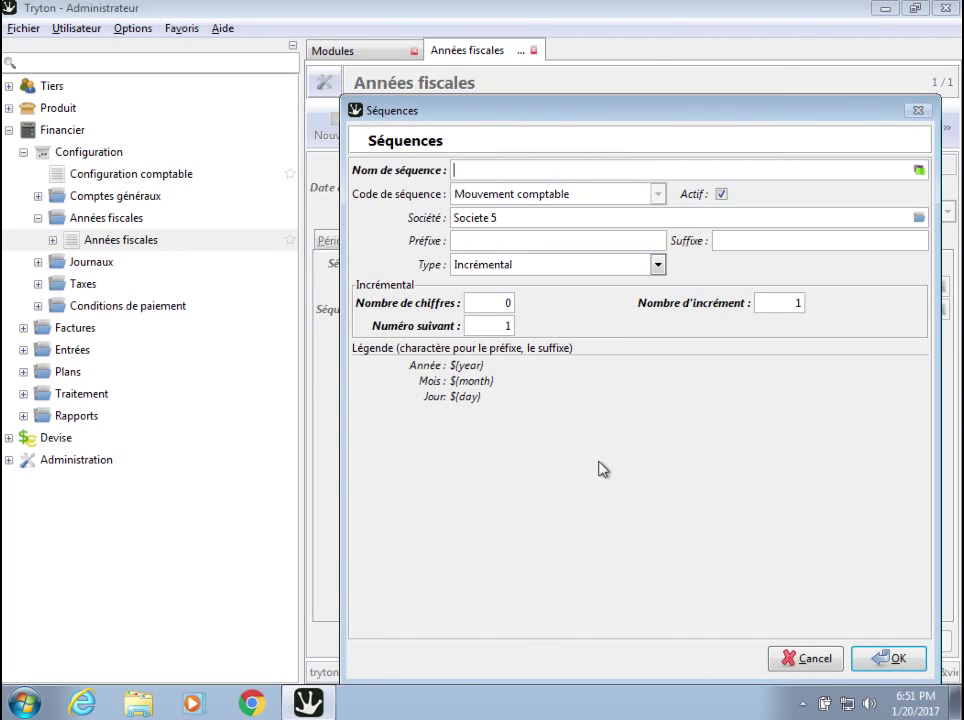
pyautogui.write('Mouv2017')
pyautogui.click(884, 658)
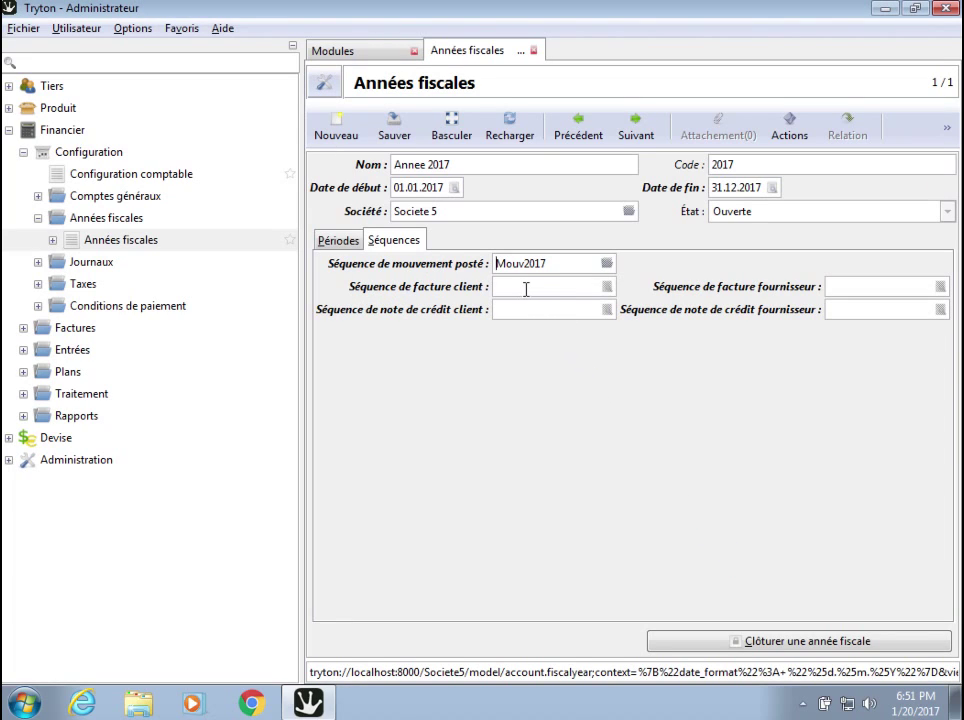
# Create the sequence 'FACTCLI2017' and assign it as the customer invoice sequence.
pyautogui.click(604, 286)
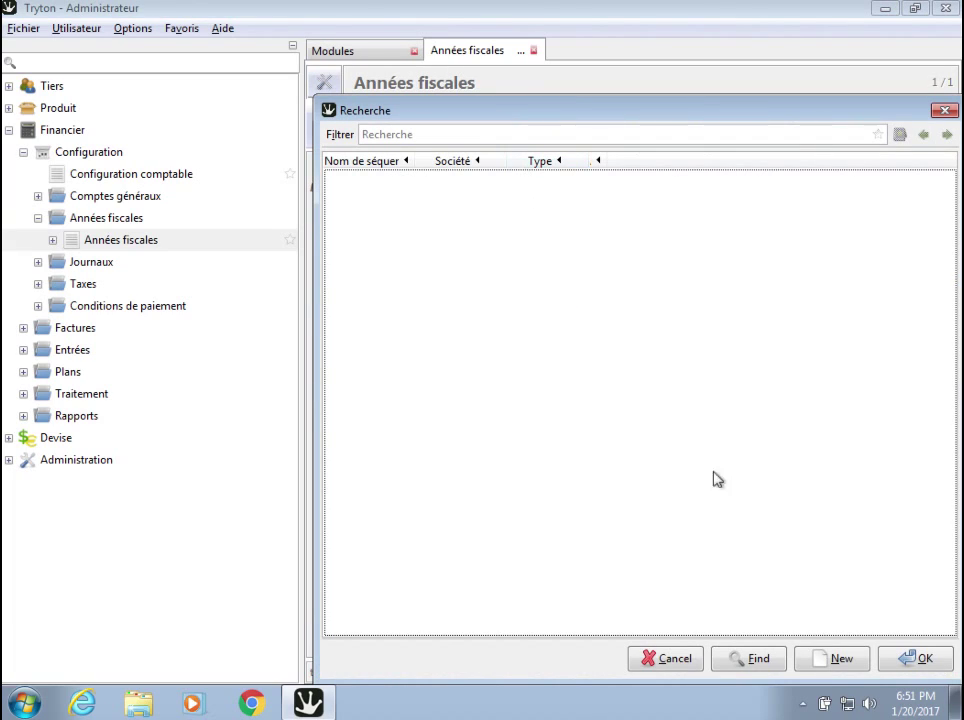
pyautogui.click(824, 661)
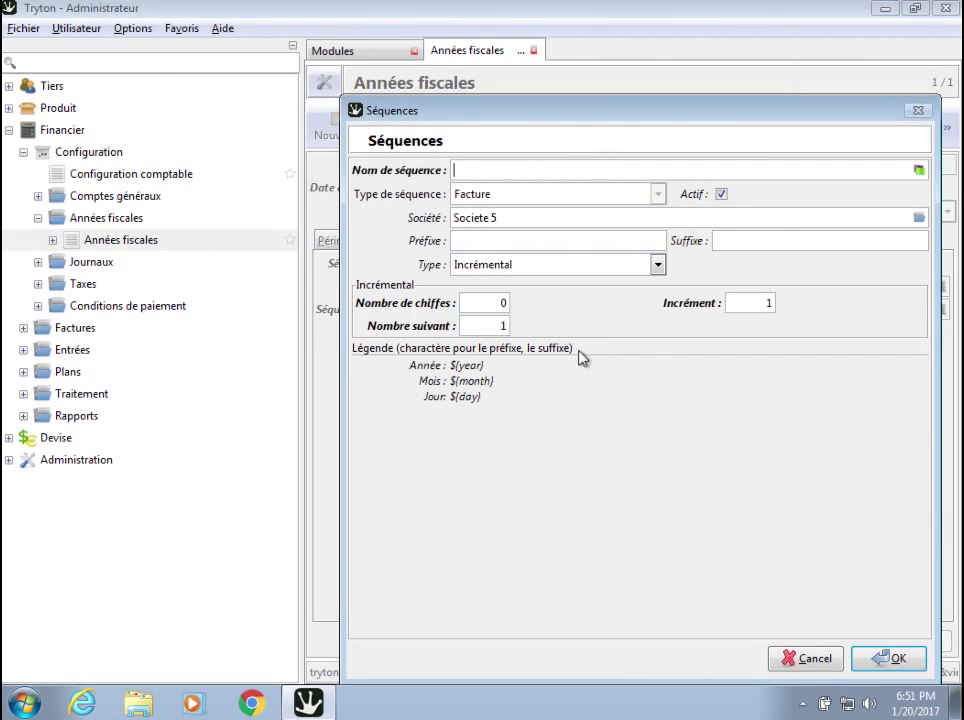
pyautogui.write('Fact')
pyautogui.press('BackSpace')
pyautogui.press('BackSpace')
pyautogui.press('BackSpace')
pyautogui.write('ACTC')
pyautogui.press('BackSpace')
pyautogui.click(877, 660)
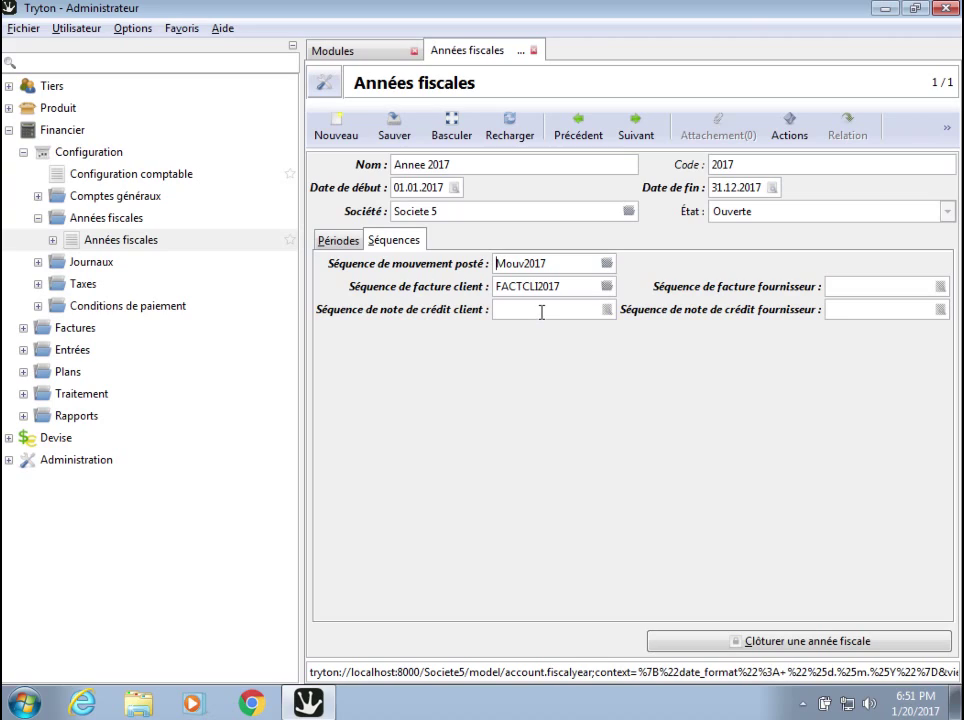
# Create the sequence 'NOTCREDCLI2017' and assign it as the customer credit note sequence.
pyautogui.click(607, 310)
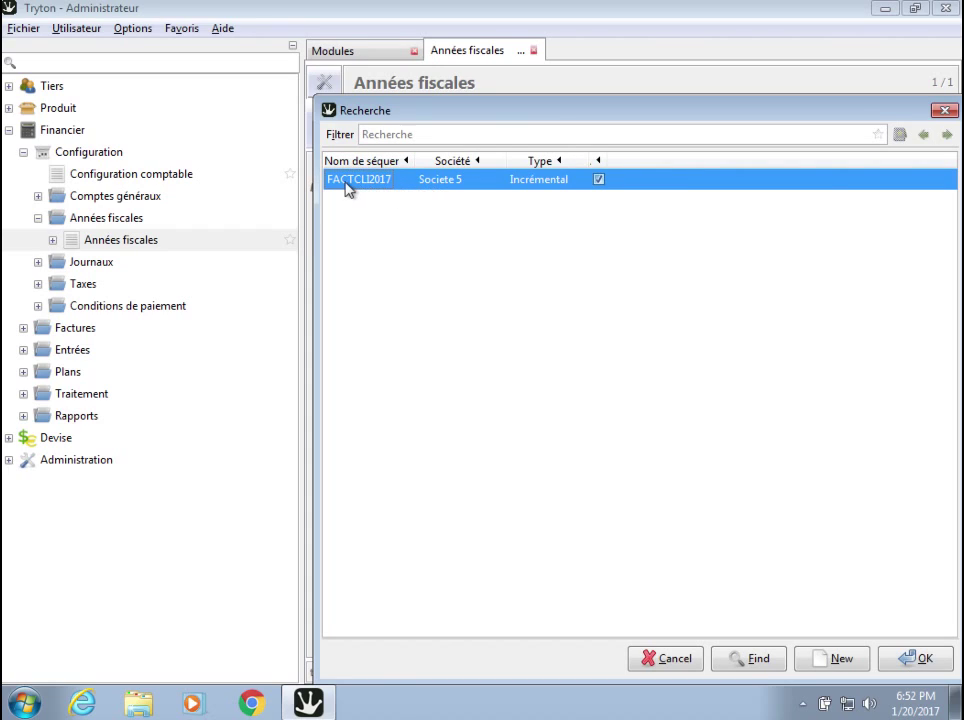
pyautogui.doubleClick(428, 194)
pyautogui.click(828, 661)
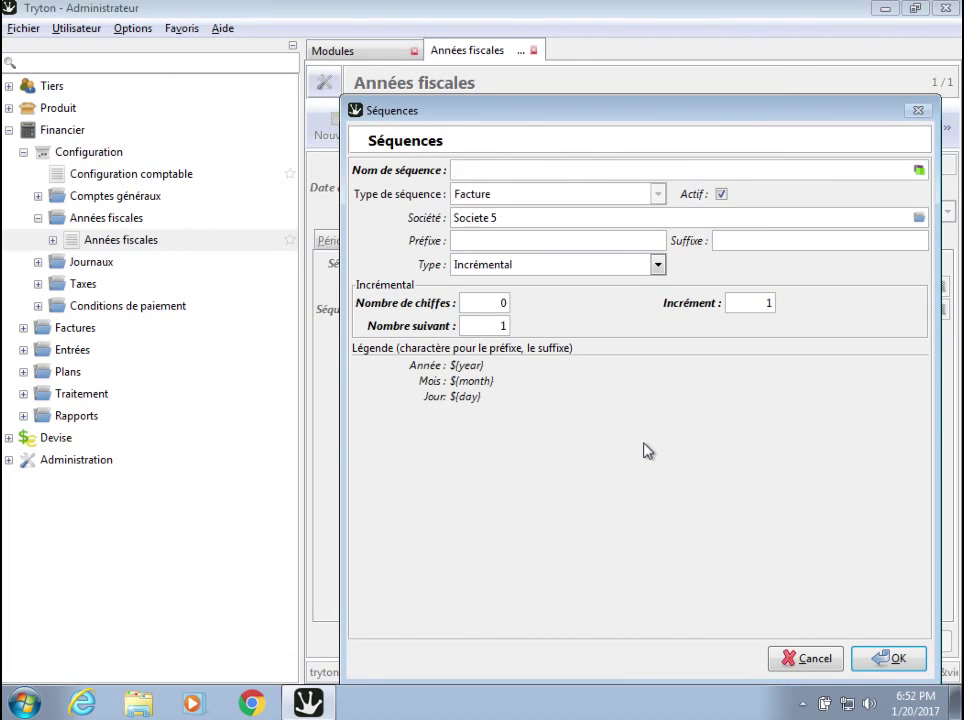
pyautogui.write('NOTCREDCLI2017')
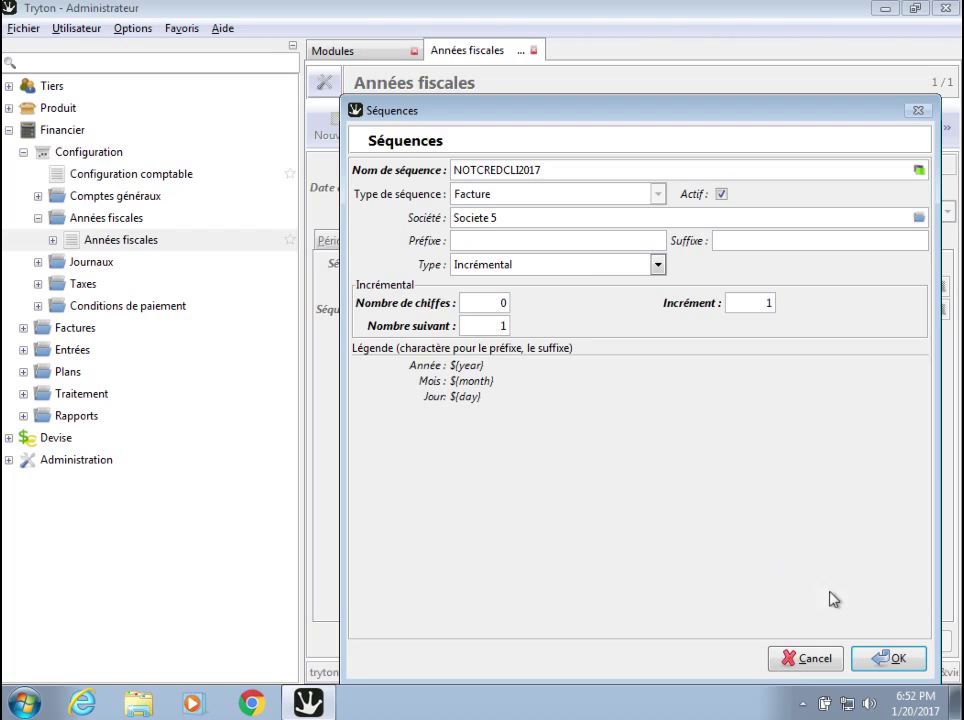
pyautogui.click(878, 662)
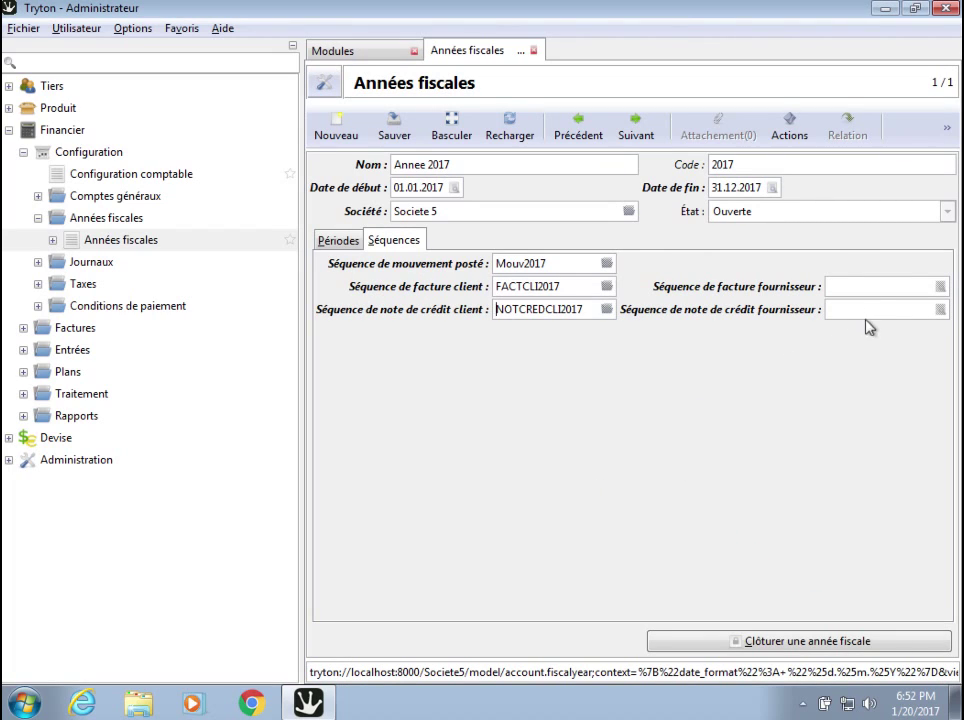
# Create the sequence 'FACTFOURN2017' and assign it as the supplier invoice sequence.
pyautogui.click(939, 287)
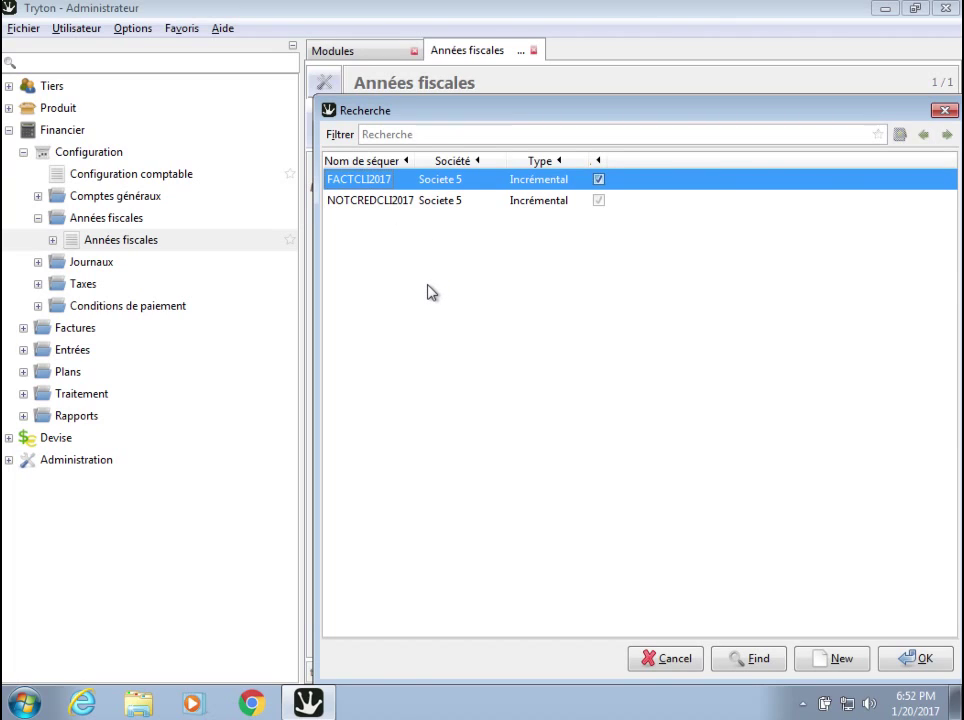
pyautogui.click(380, 205)
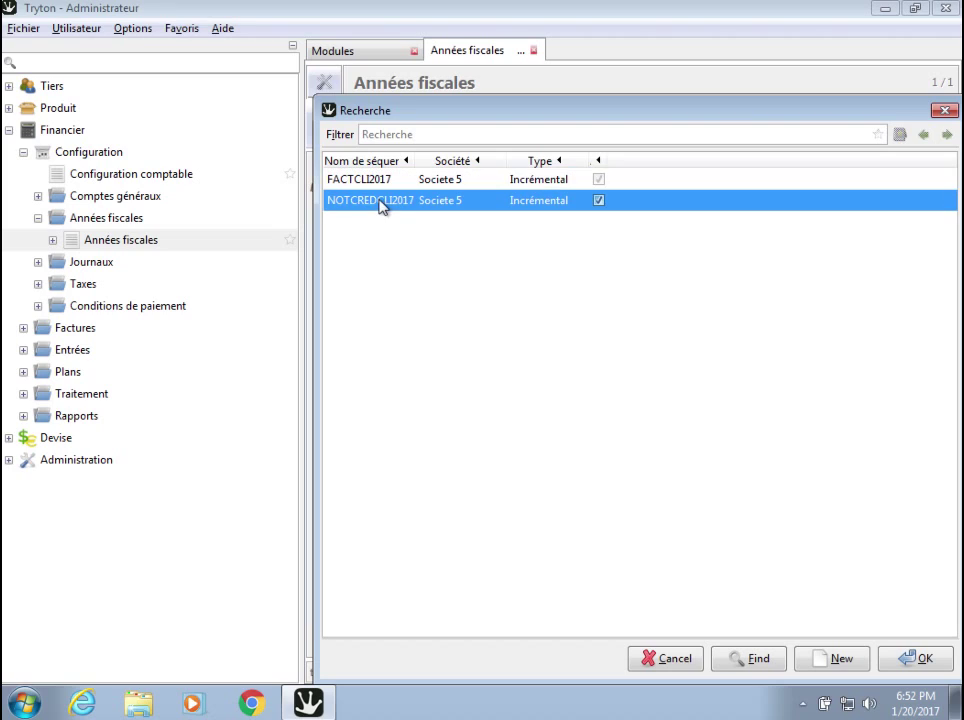
pyautogui.click(374, 181)
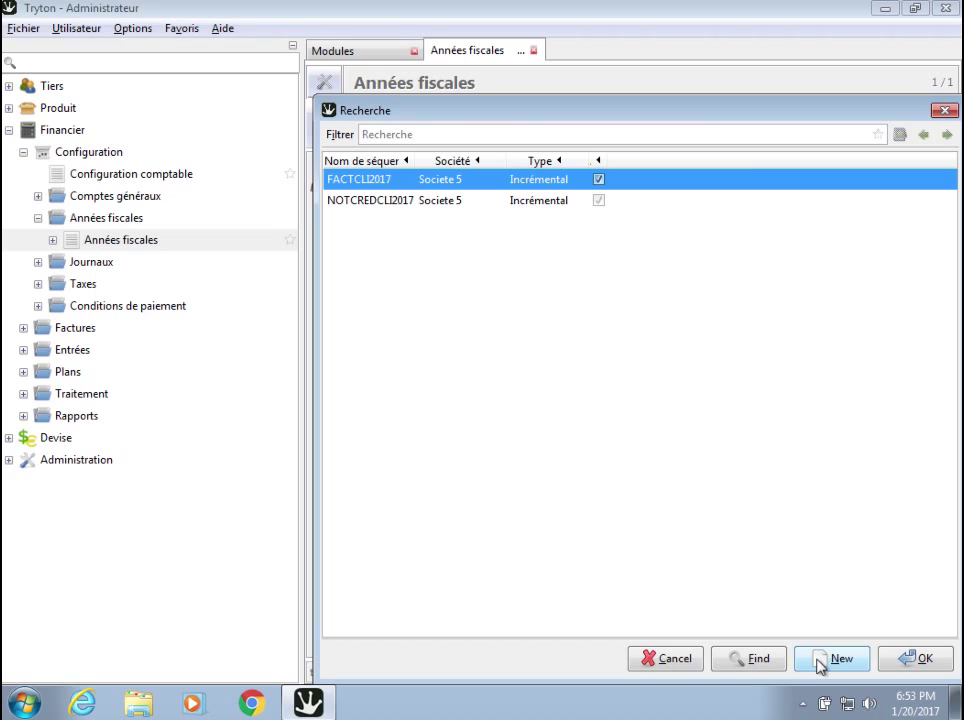
pyautogui.click(818, 660)
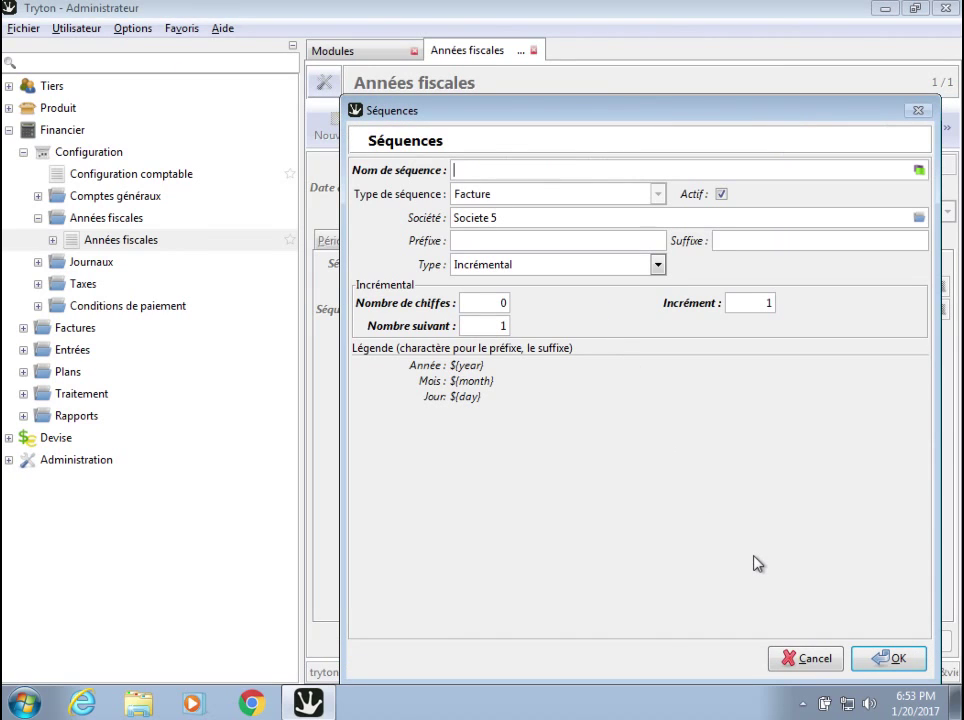
pyautogui.write('FACTFOURN2017')
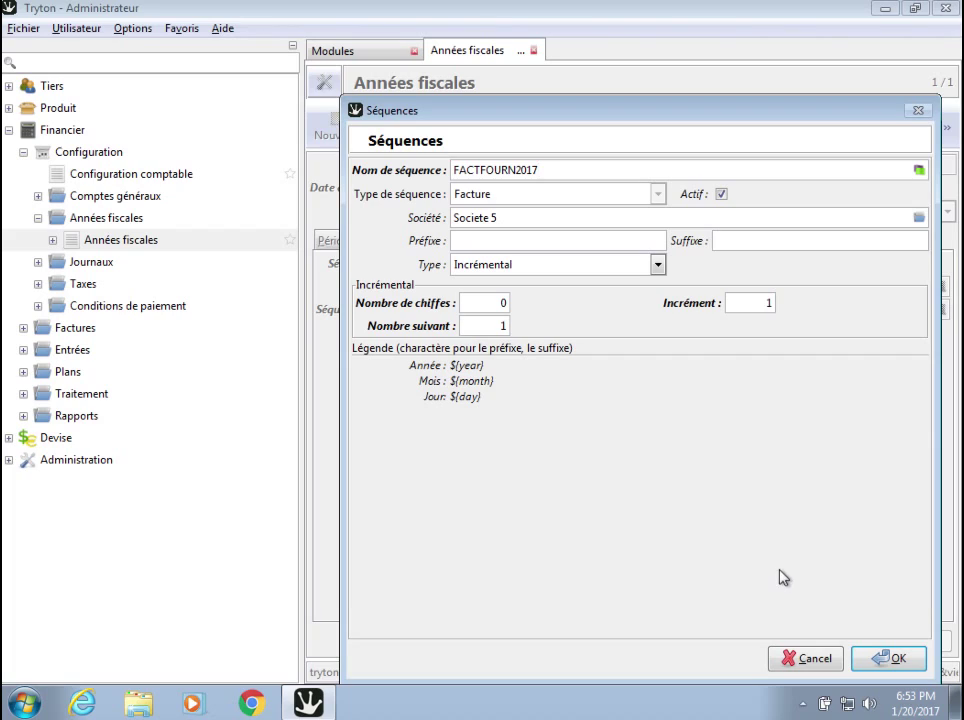
pyautogui.click(890, 660)
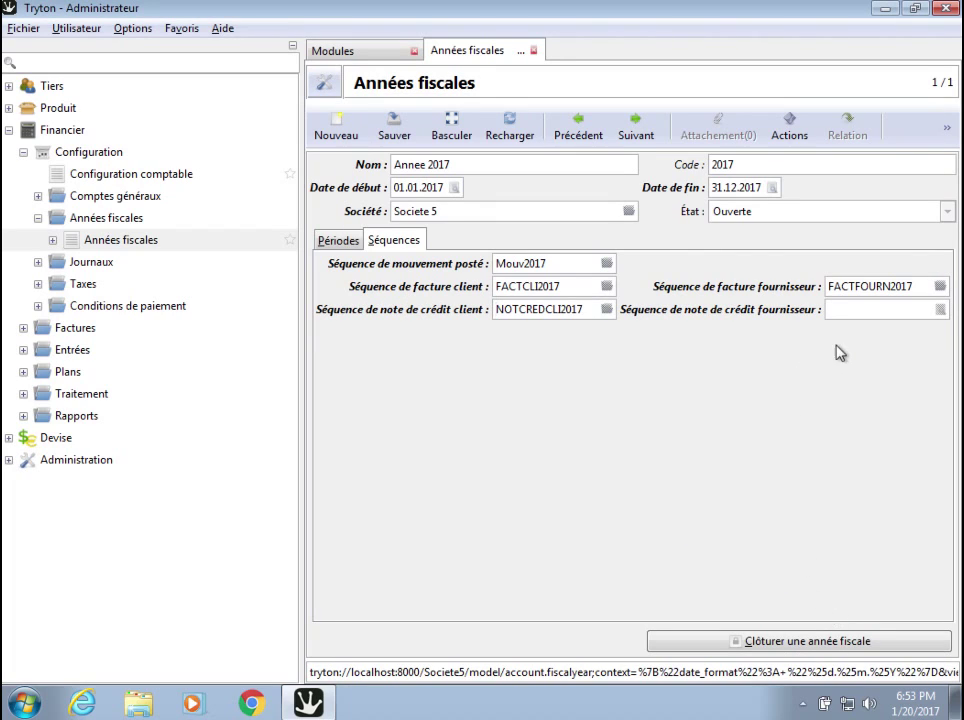
pyautogui.click(846, 311)
# Assign a new 'NOTCREDFOURN2017' sequence as the supplier credit-note sequence, then view the Périodes tab.
pyautogui.click(939, 309)
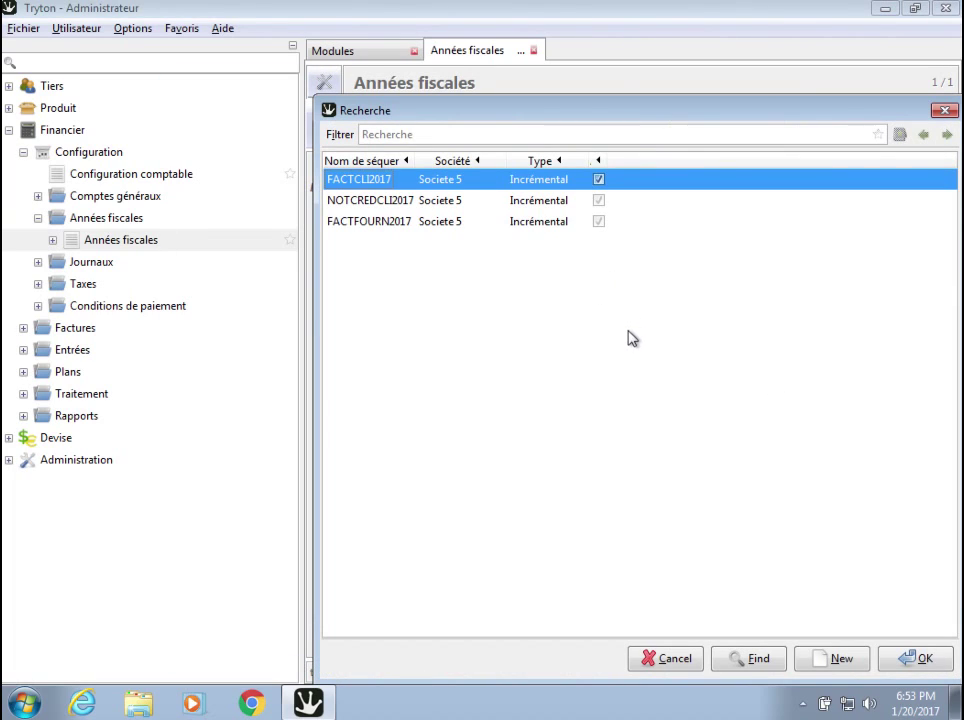
pyautogui.click(836, 660)
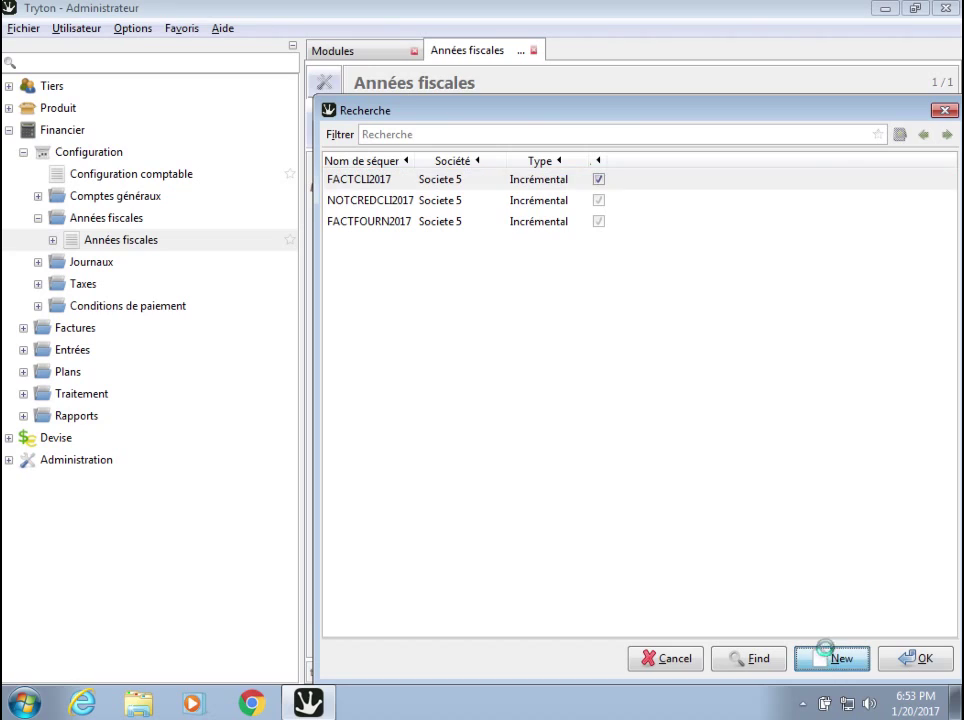
pyautogui.write('NOTCREDFOURN2')
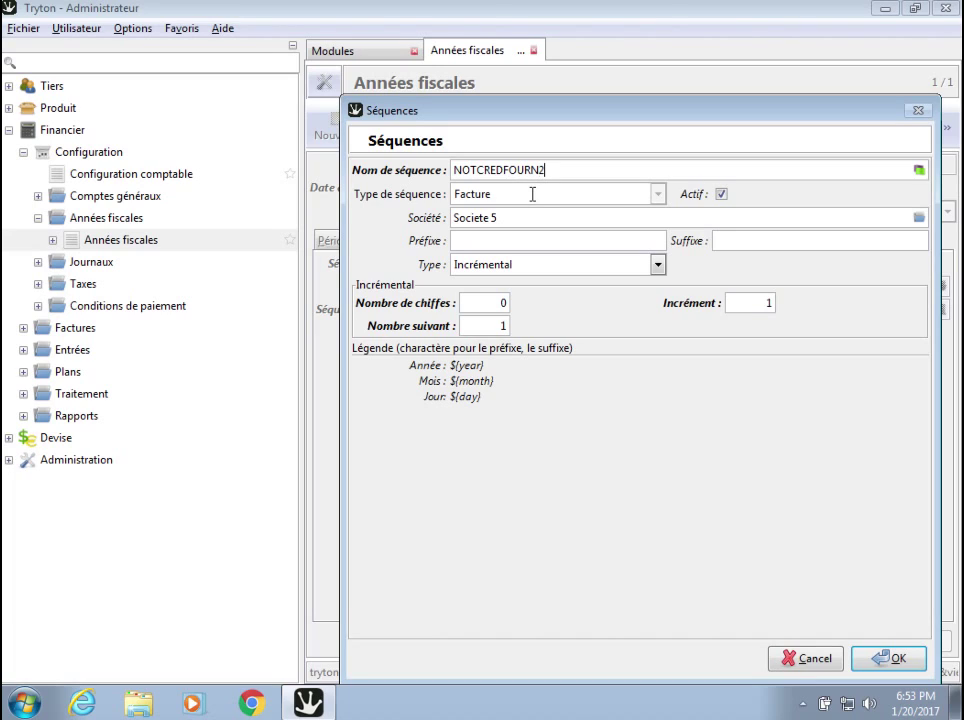
pyautogui.write('017')
pyautogui.click(886, 658)
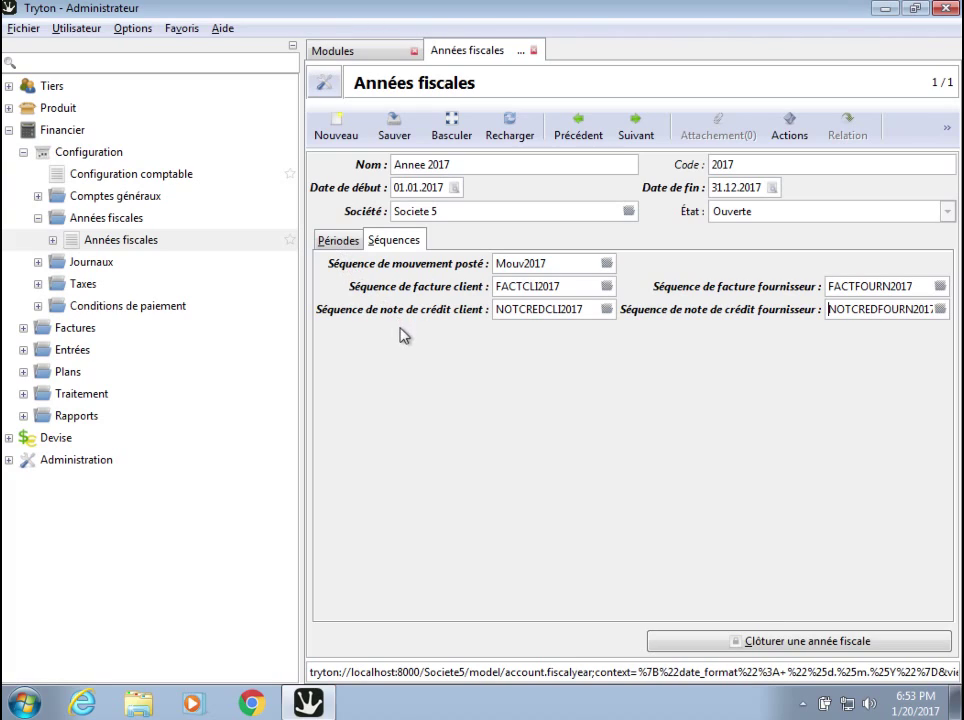
pyautogui.click(337, 244)
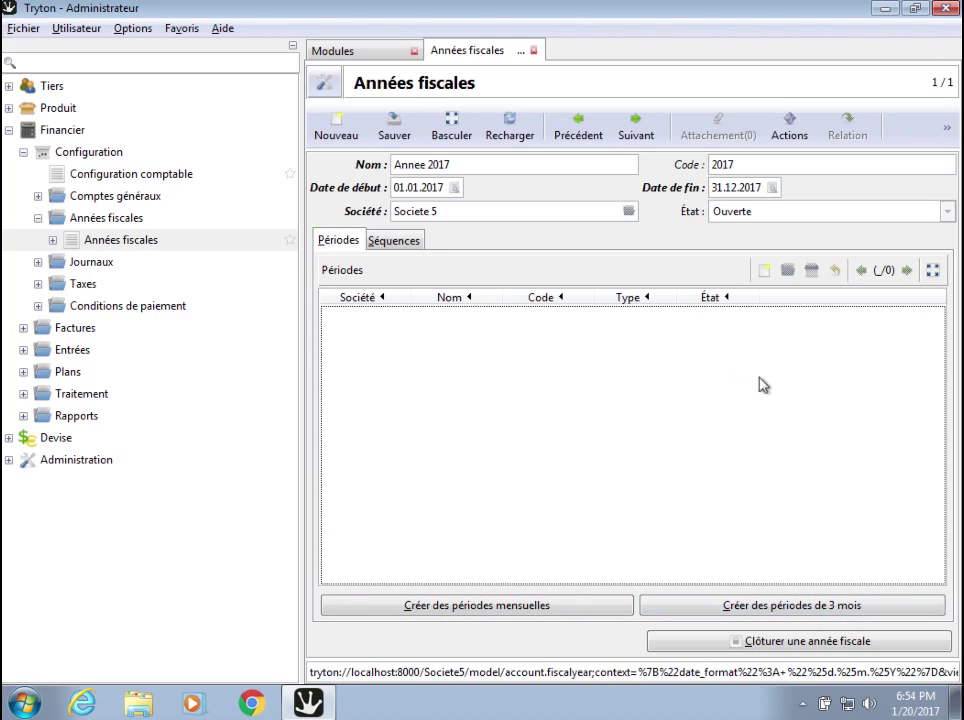
# Generate monthly periods 2017-01 through 2017-12, recheck the sequences, and expand the Journaux folder.
pyautogui.click(467, 608)
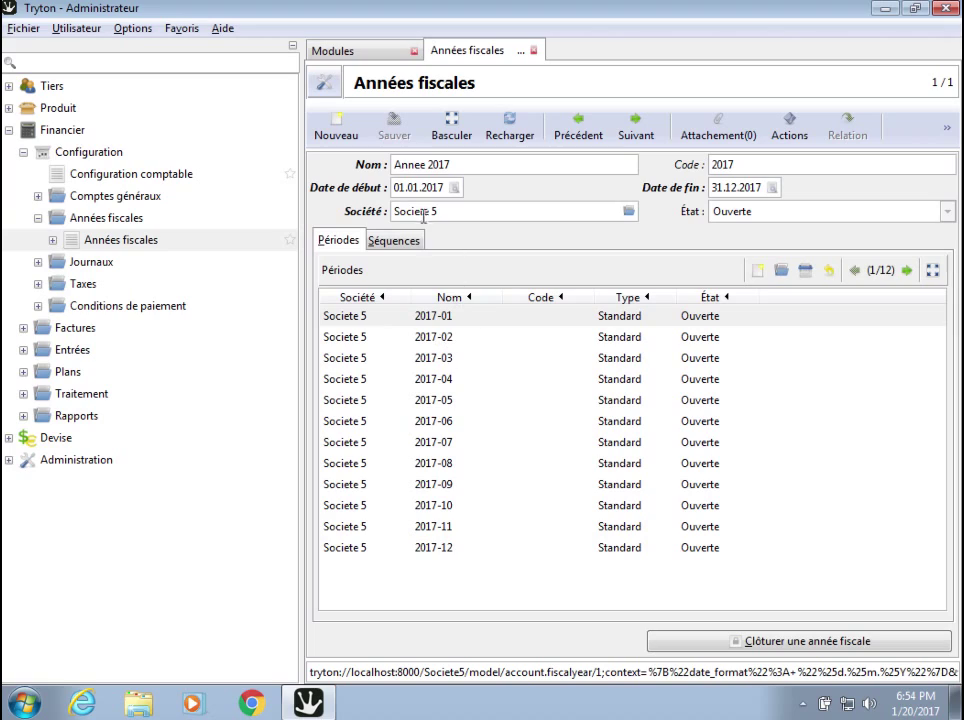
pyautogui.click(404, 243)
pyautogui.click(345, 242)
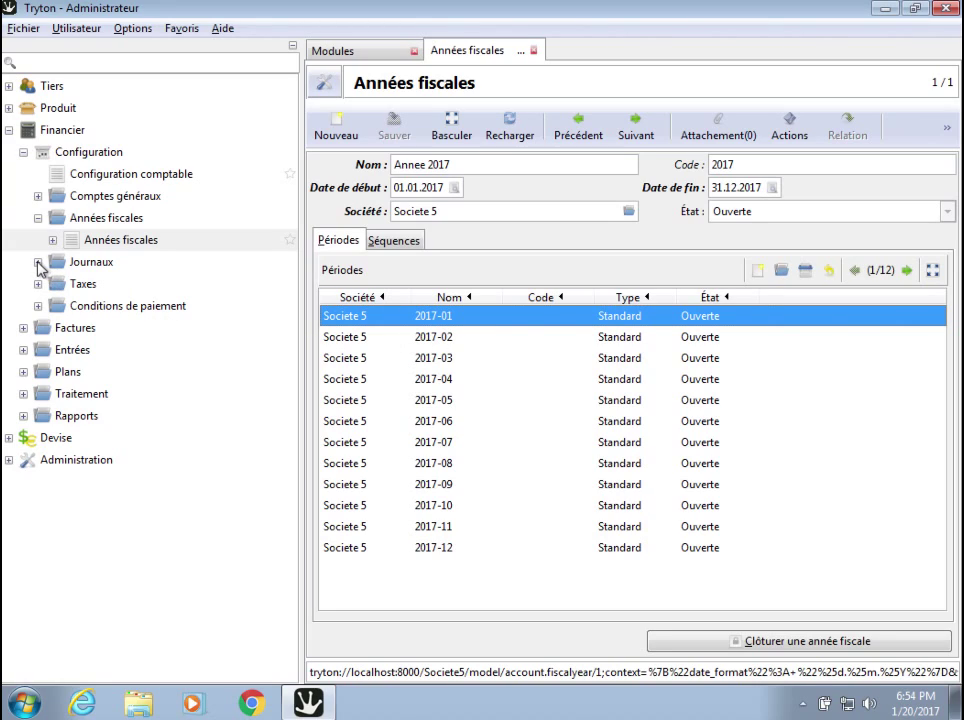
pyautogui.click(38, 262)
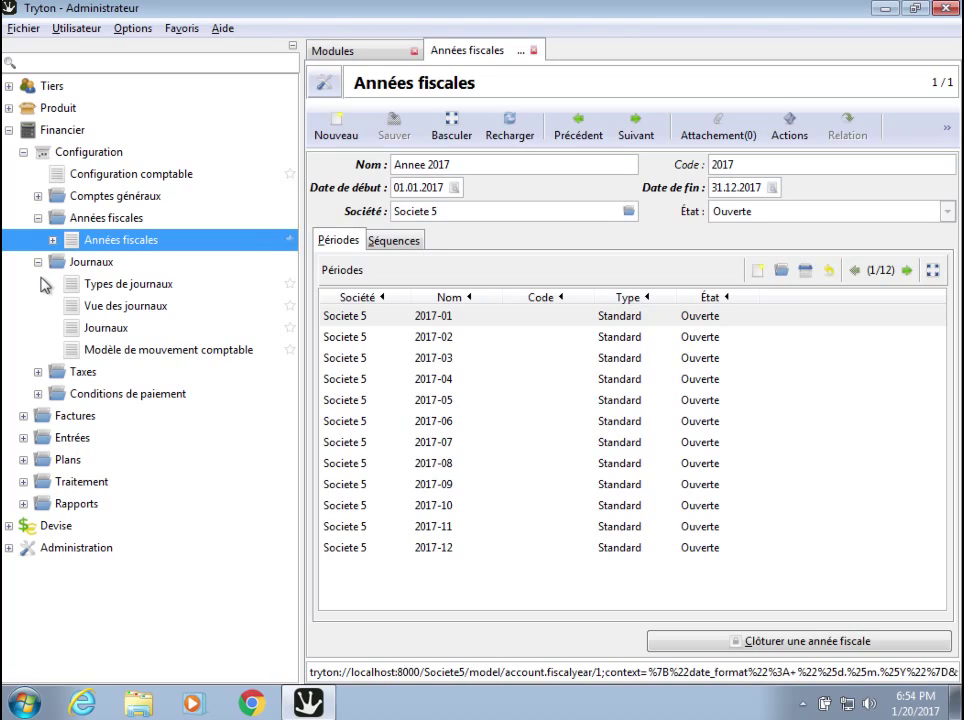
# Open the Journaux list, review the Charge, Produit and Stock journals, then collapse Journaux and Configuration.
pyautogui.click(99, 330)
pyautogui.doubleClick(100, 330)
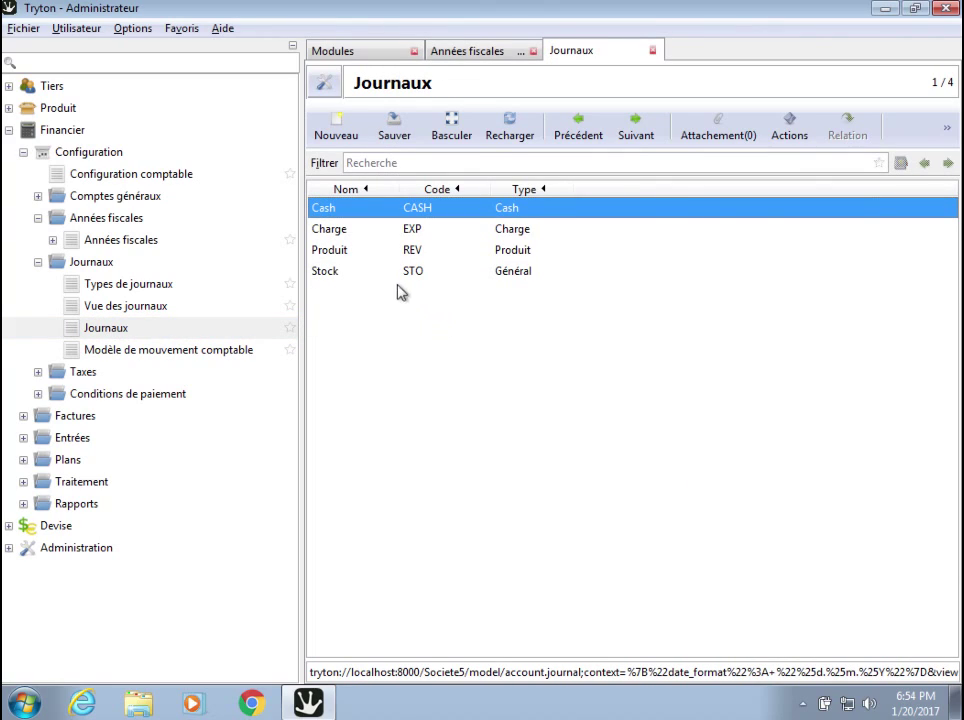
pyautogui.click(352, 237)
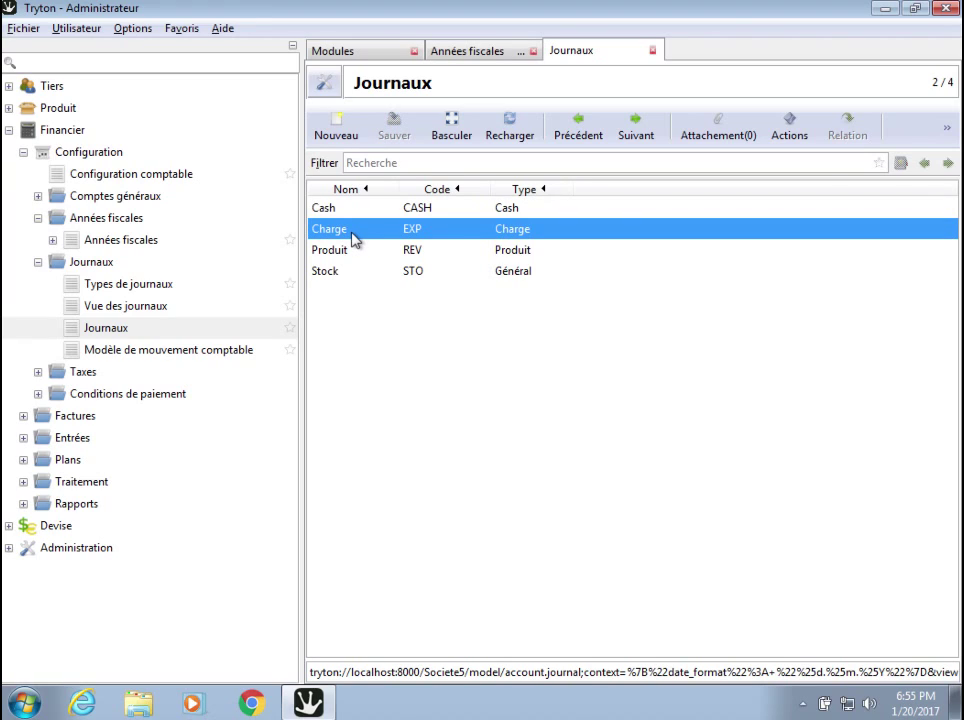
pyautogui.click(355, 258)
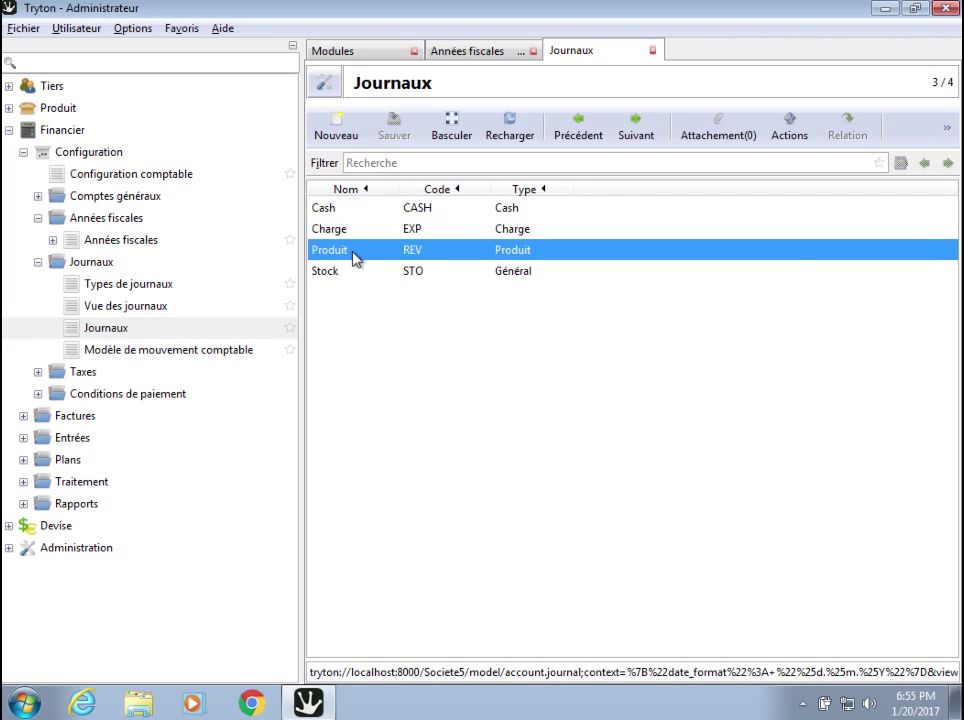
pyautogui.click(338, 278)
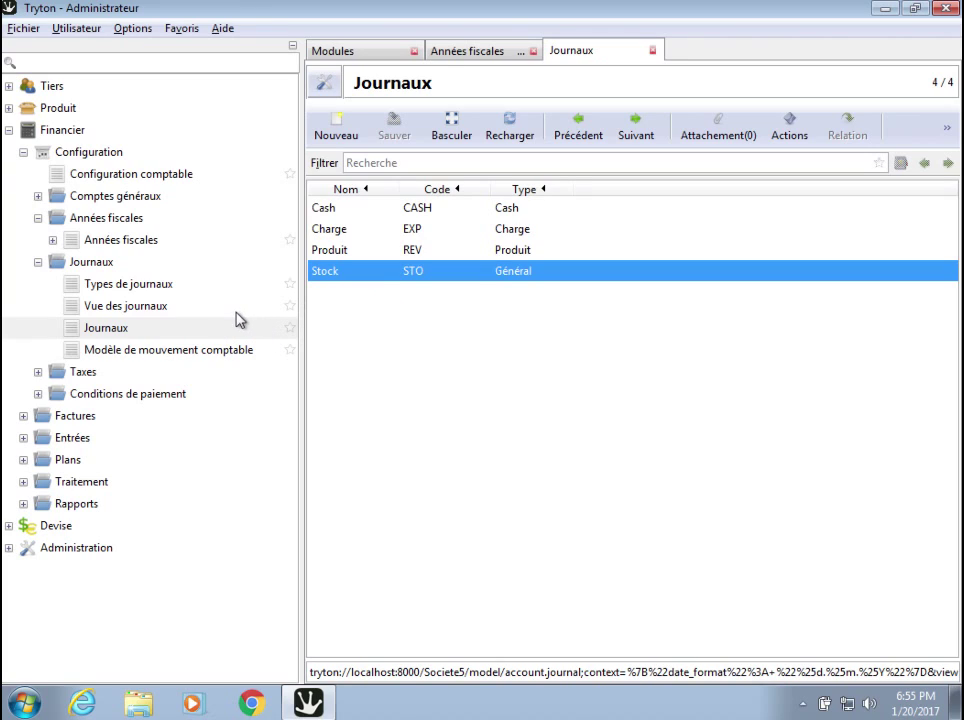
pyautogui.click(38, 262)
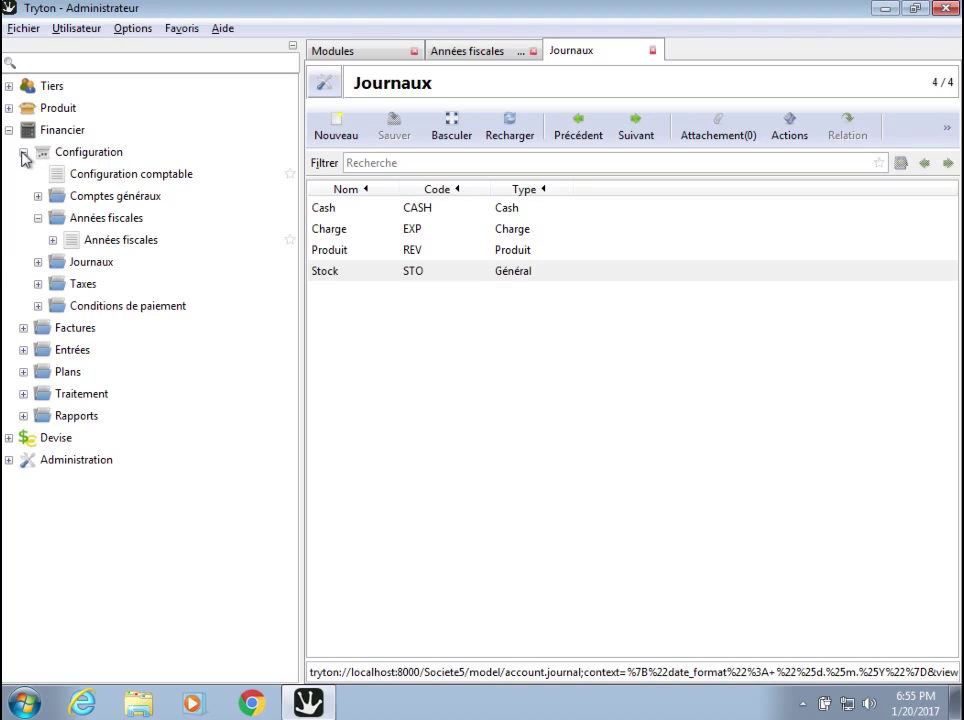
pyautogui.click(23, 152)
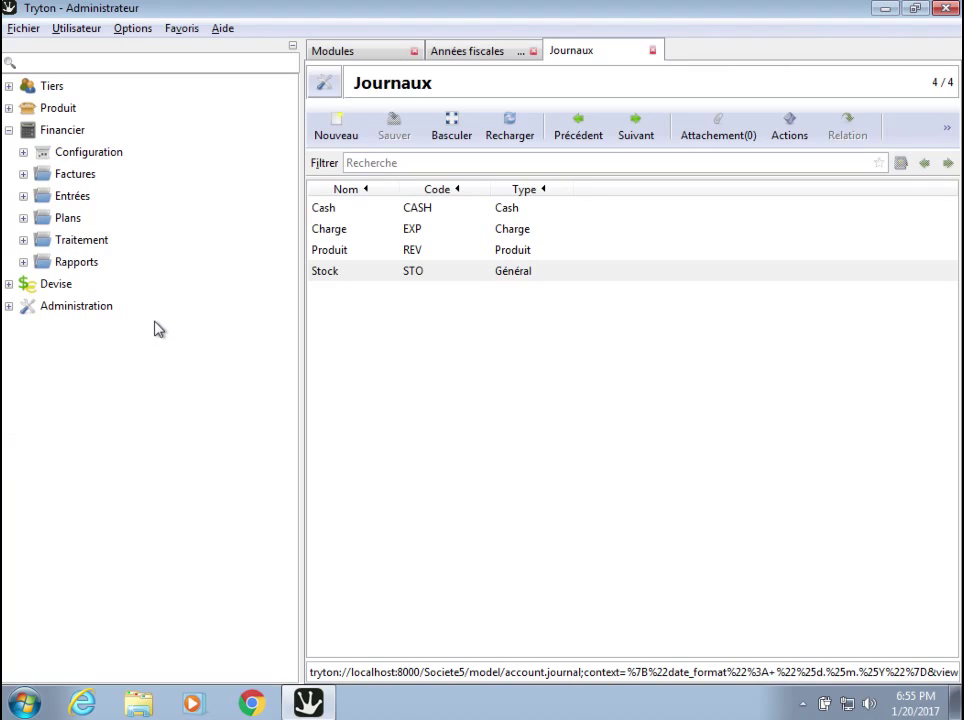